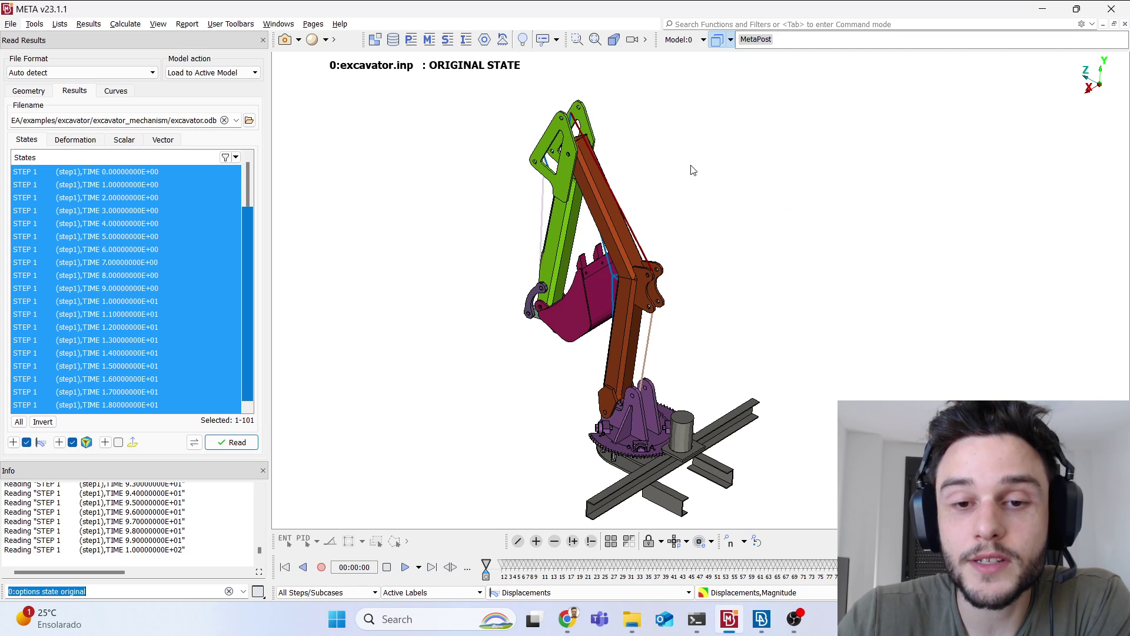
# Play the excavator's motion animation, stop it partway, and switch to the excavator.ansa model in ANSA.
pyautogui.click(405, 567)
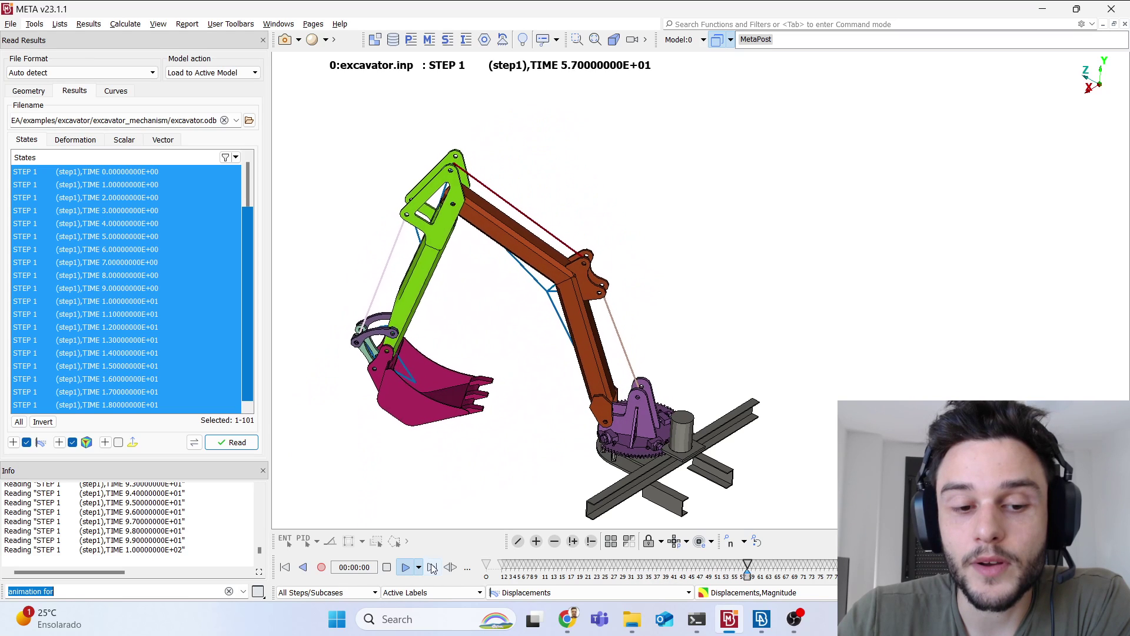
pyautogui.click(386, 568)
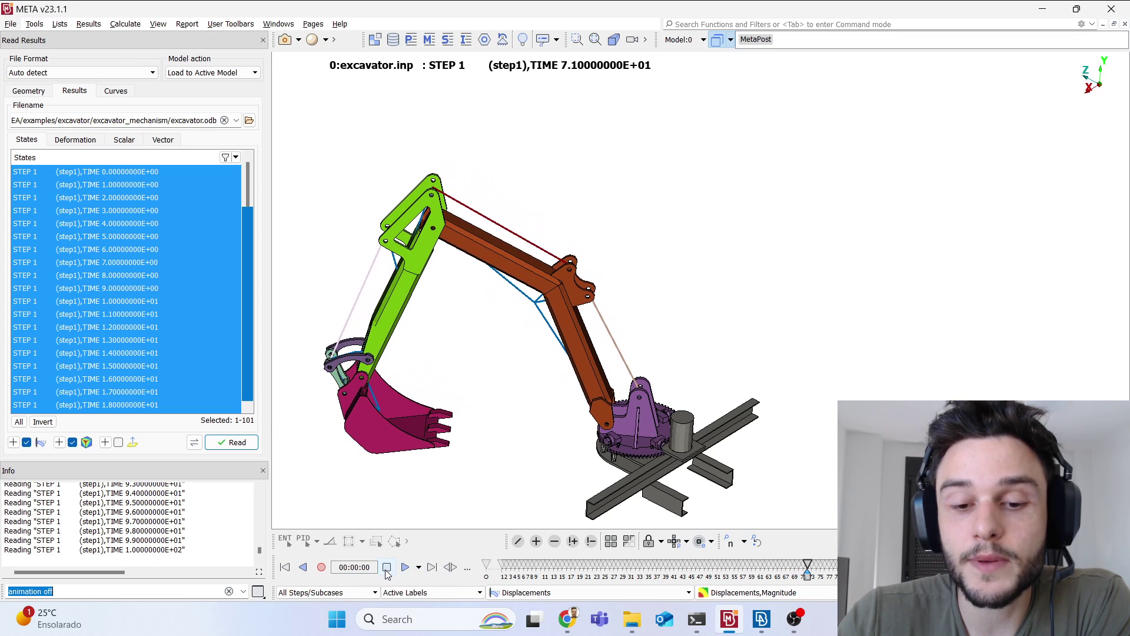
pyautogui.click(762, 625)
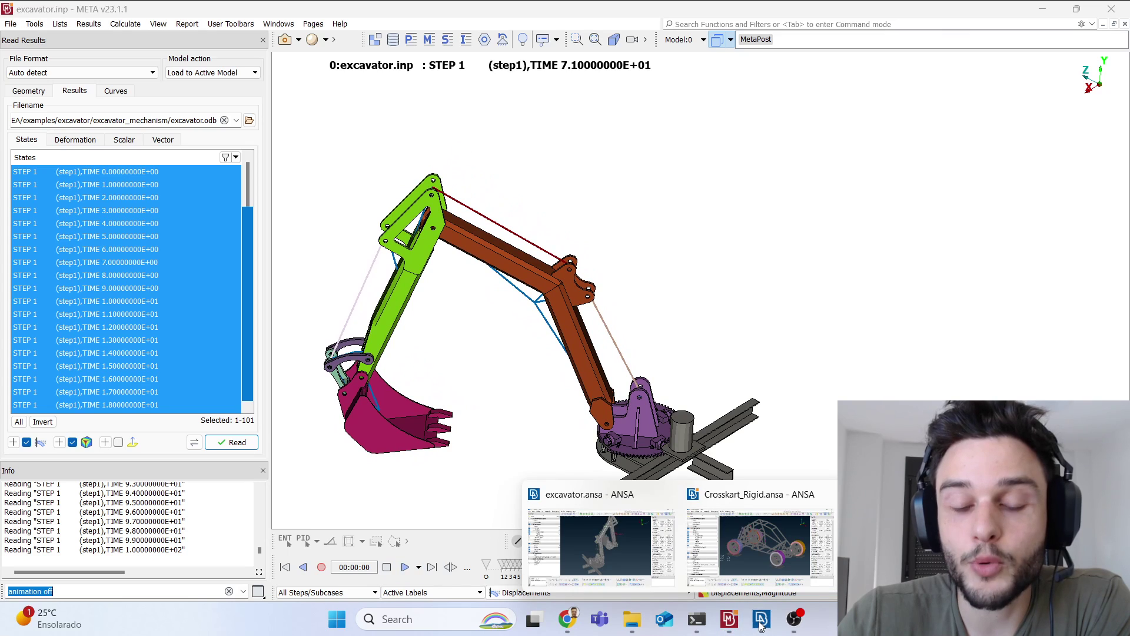
pyautogui.click(601, 545)
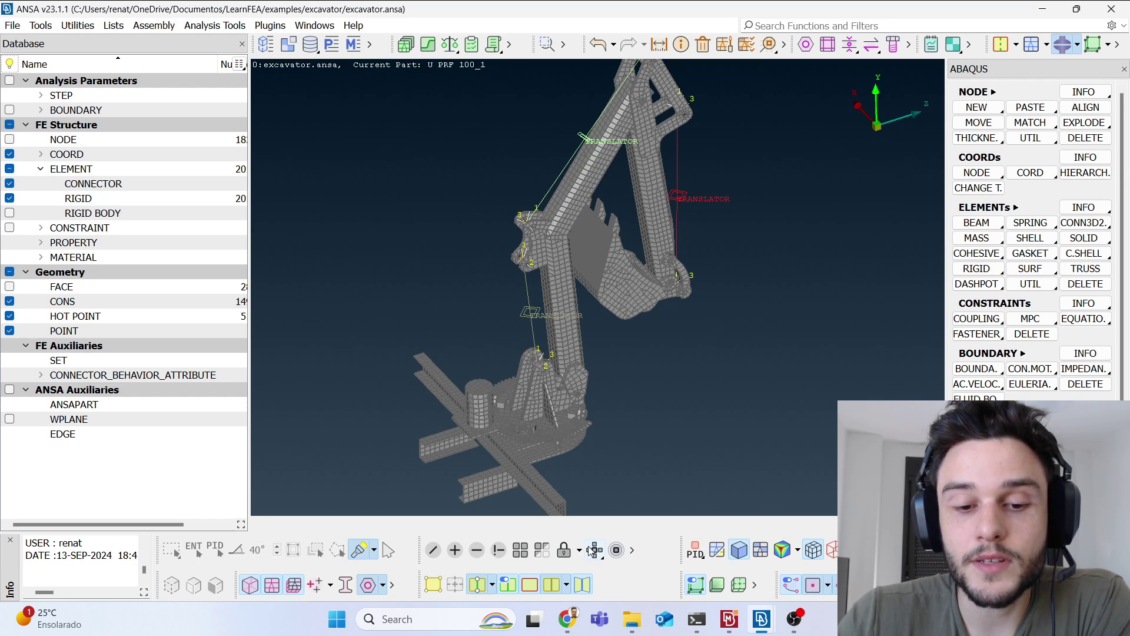
# Switch to Chrome, search for "ansa beta cae" and open the ANSA pre-processor page on the BETA CAE site.
pyautogui.click(559, 624)
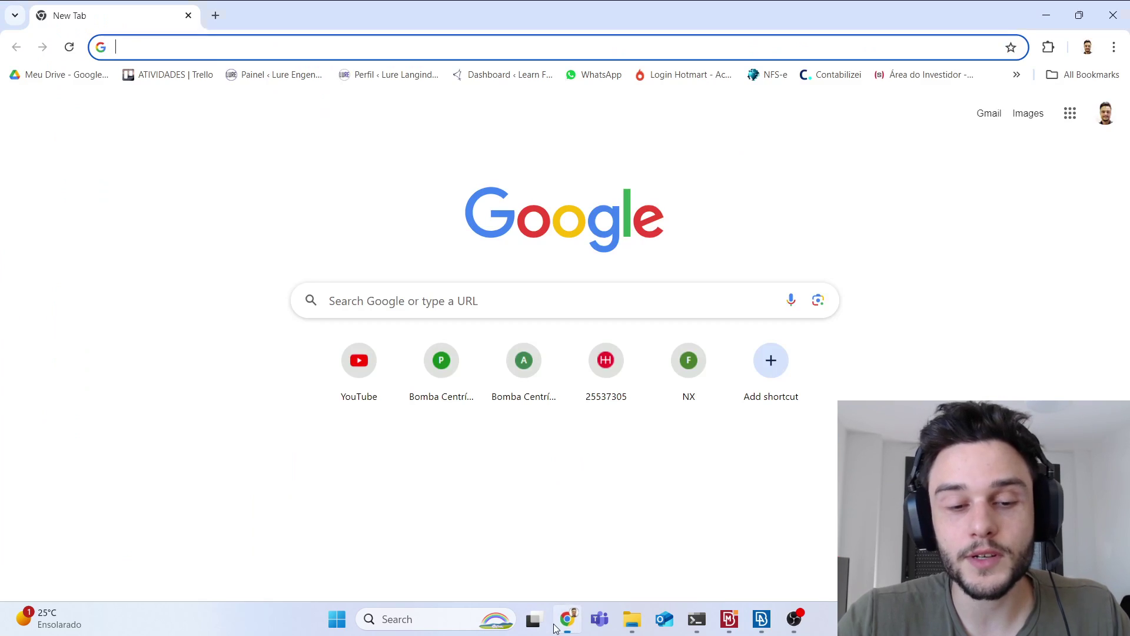
pyautogui.write('ansa ')
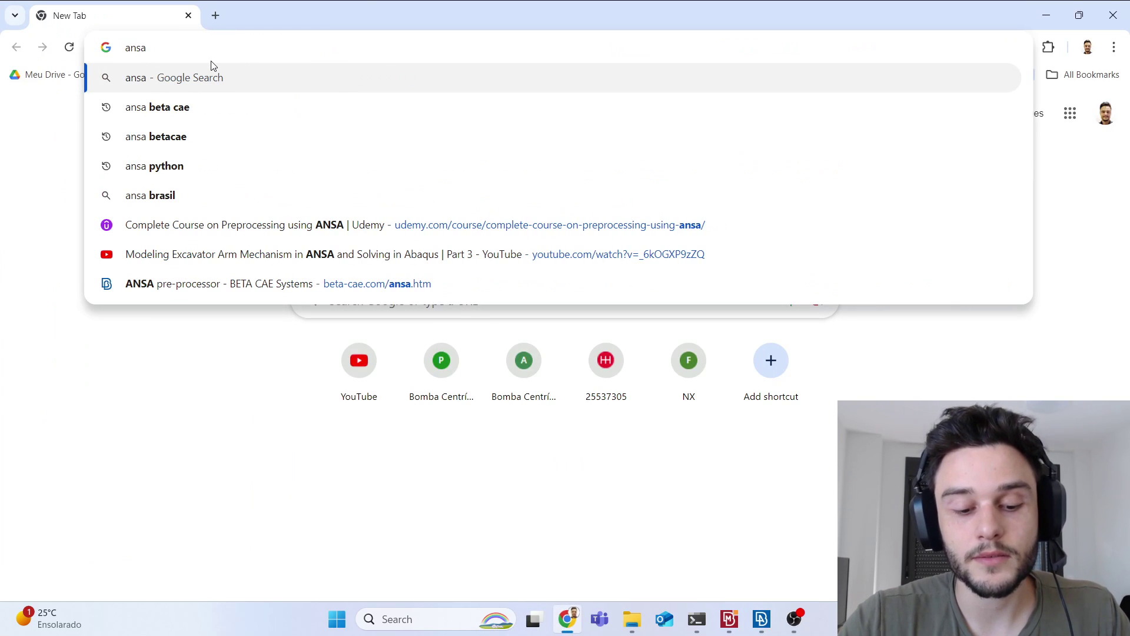
pyautogui.write('beta cae')
pyautogui.press('Return')
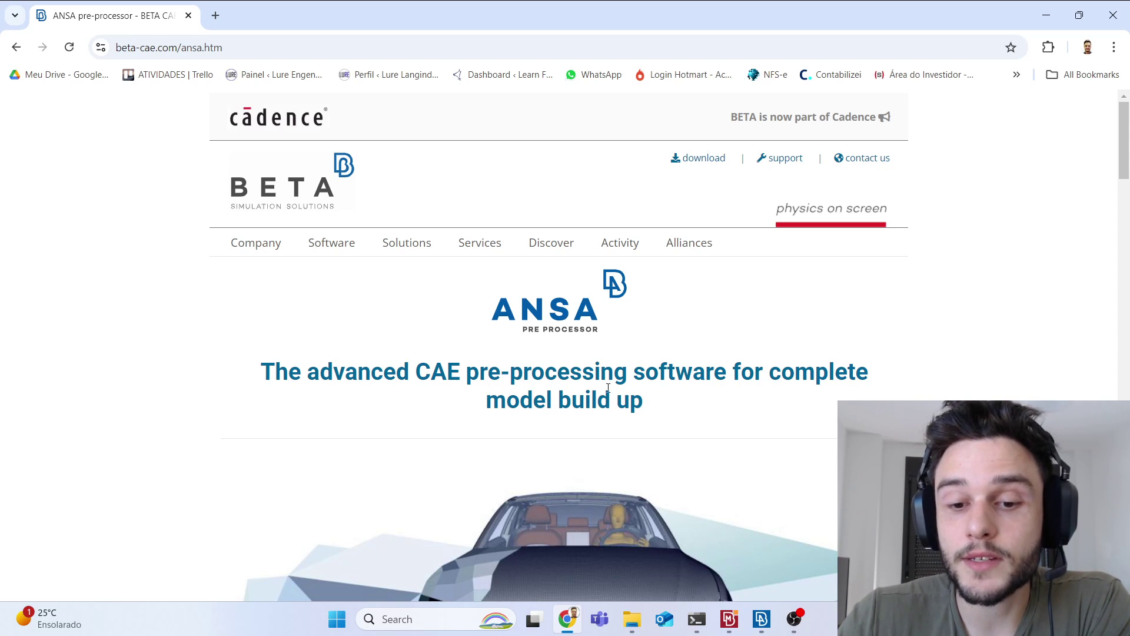
# Switch to the excavator.ansa model in ANSA and view the solver formats available for output.
pyautogui.moveTo(761, 624)
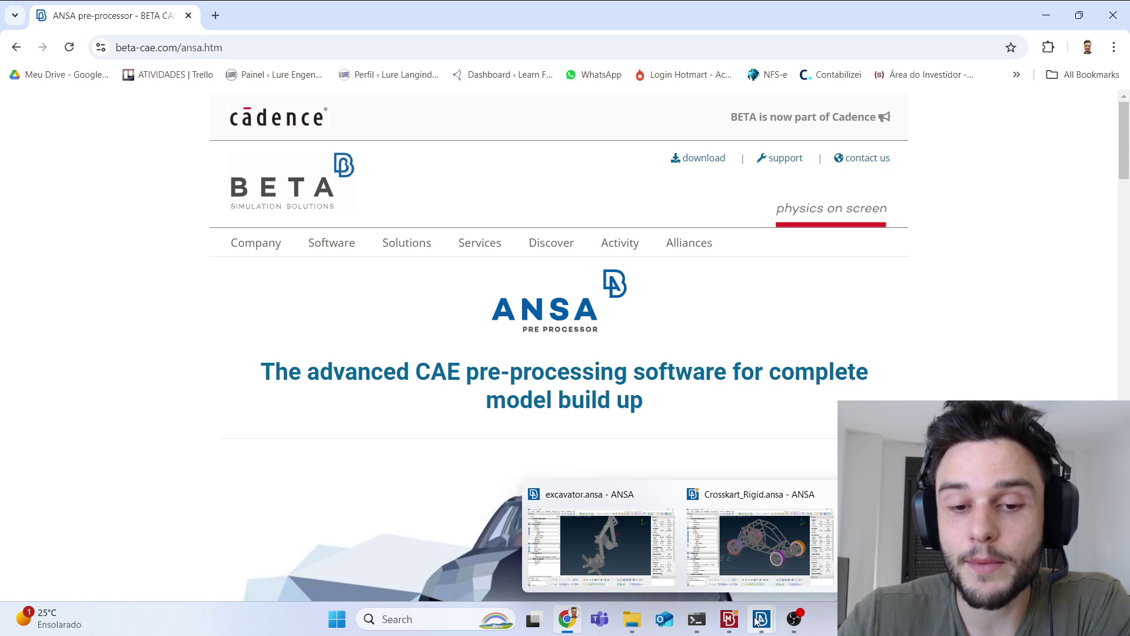
pyautogui.click(620, 553)
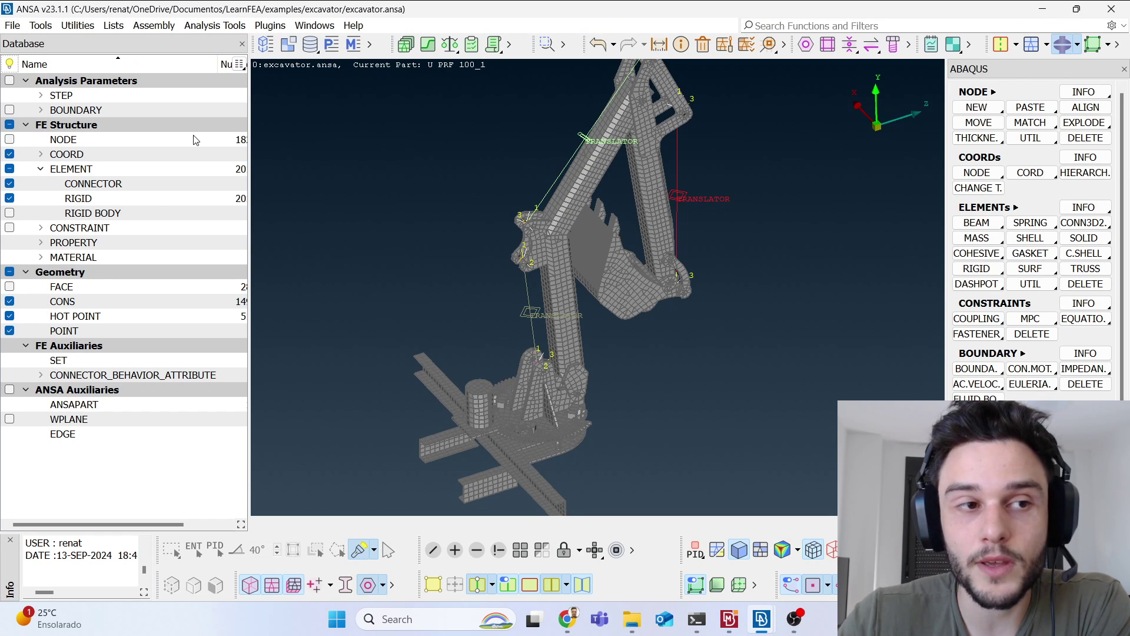
pyautogui.click(12, 26)
pyautogui.moveTo(56, 148)
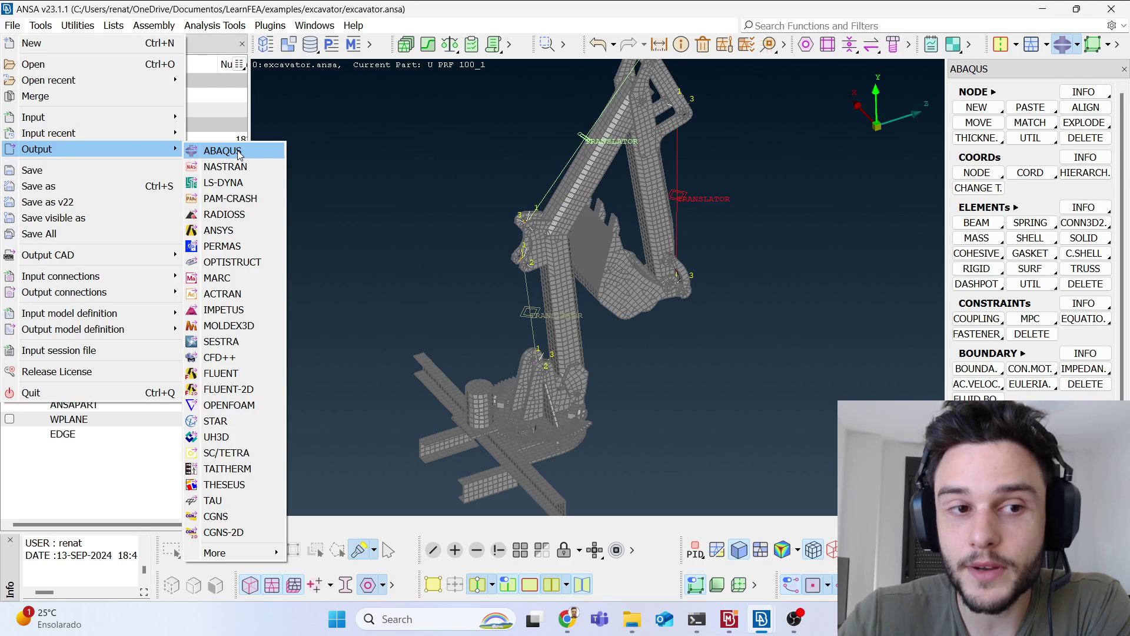
pyautogui.click(406, 126)
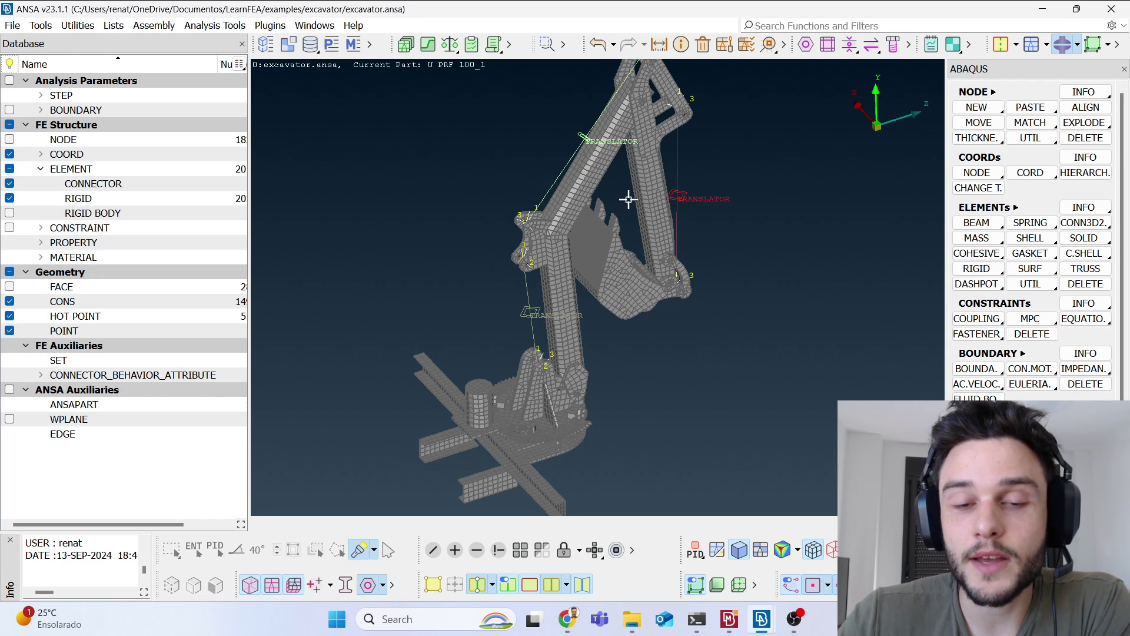
# Switch to Chrome, search for "meta beta cae" in a new tab and open the META post-processor page.
pyautogui.click(732, 615)
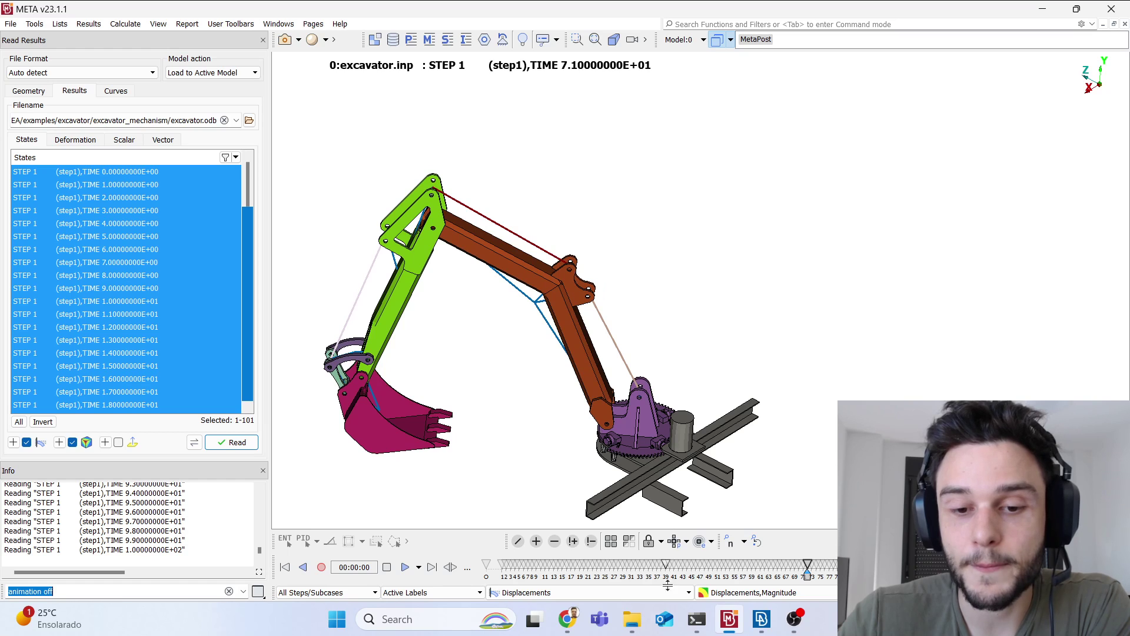
pyautogui.click(567, 618)
pyautogui.click(217, 16)
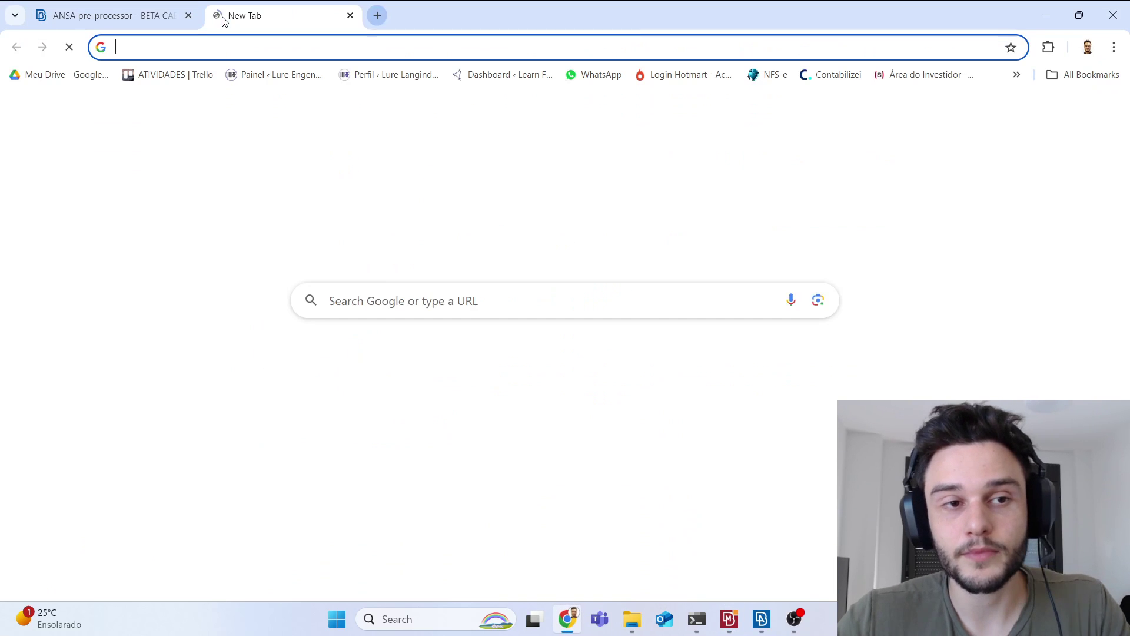
pyautogui.write('meta beta cae')
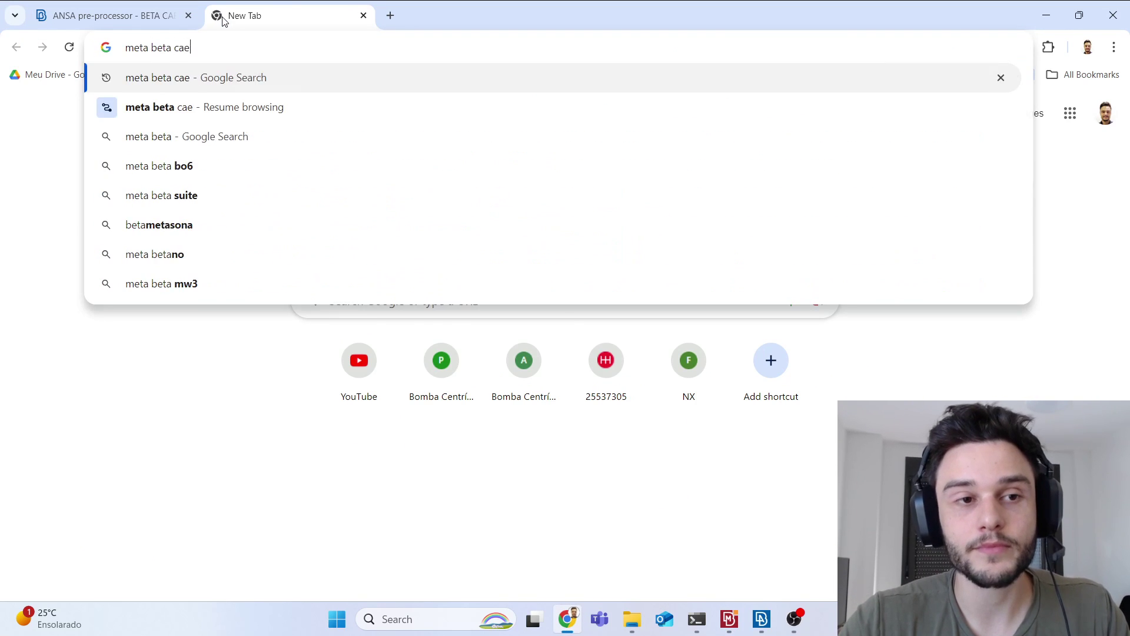
pyautogui.press('Return')
pyautogui.click(211, 250)
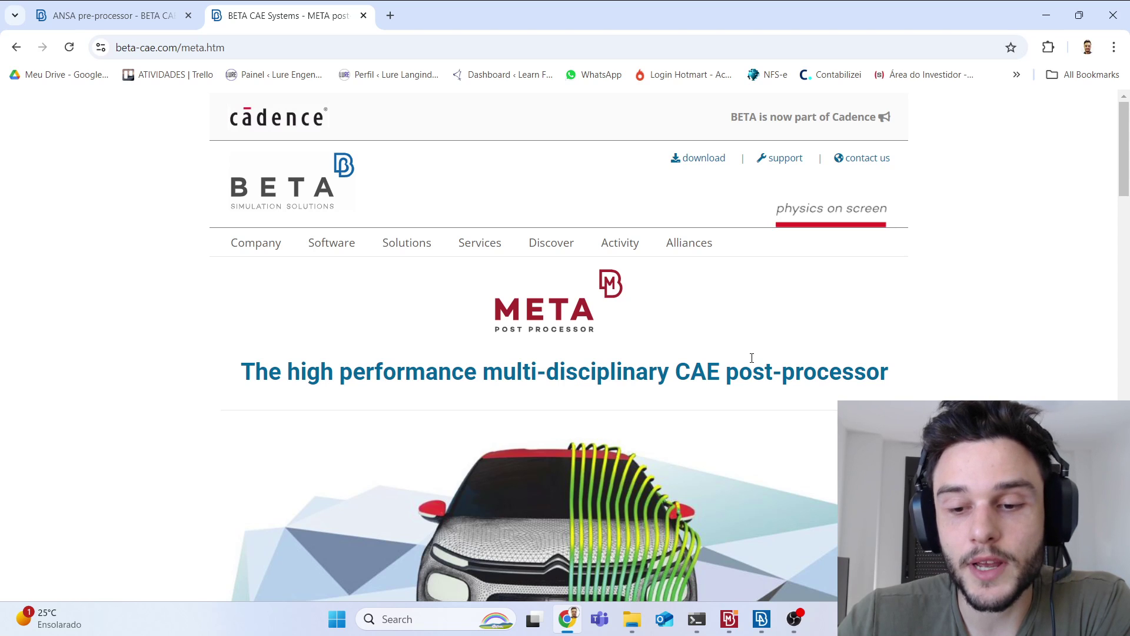
# Switch to META, display the displacement magnitude as a scalar fringe on the excavator, and set the state to time 16.
pyautogui.click(737, 623)
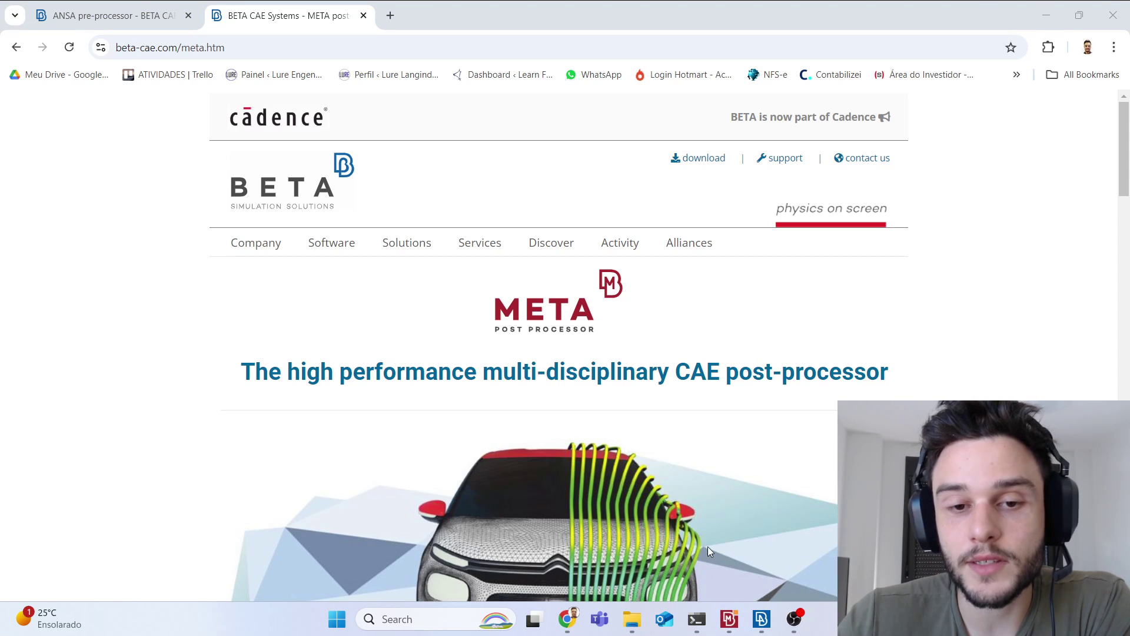
pyautogui.click(728, 618)
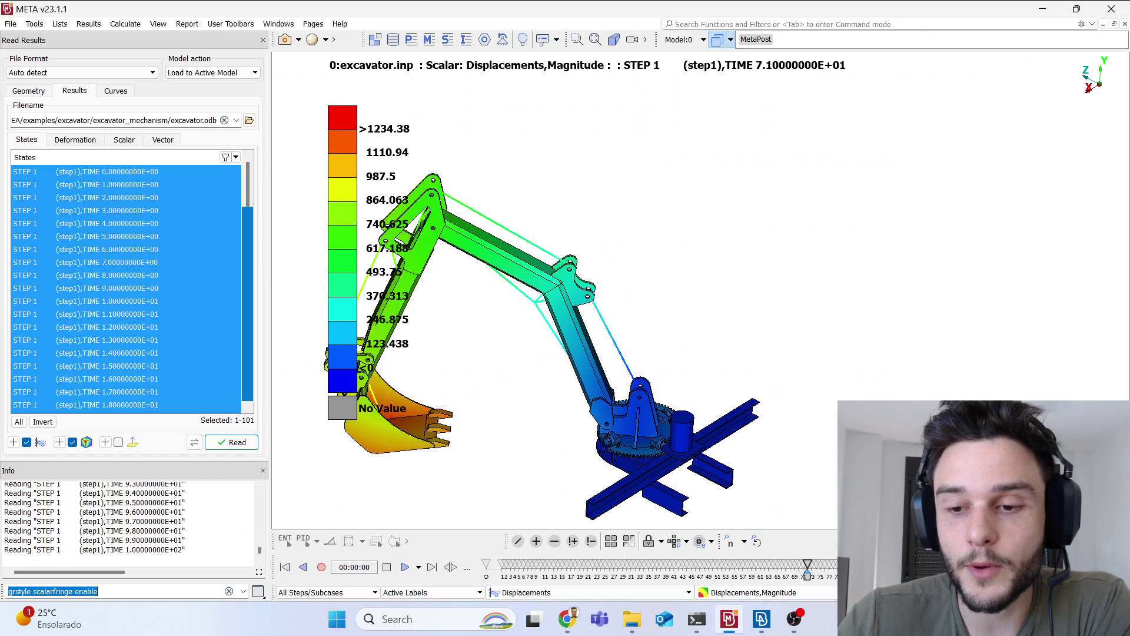
pyautogui.scroll(-1, 883, 343)
pyautogui.scroll(-4, 960, 232)
pyautogui.scroll(6, 782, 320)
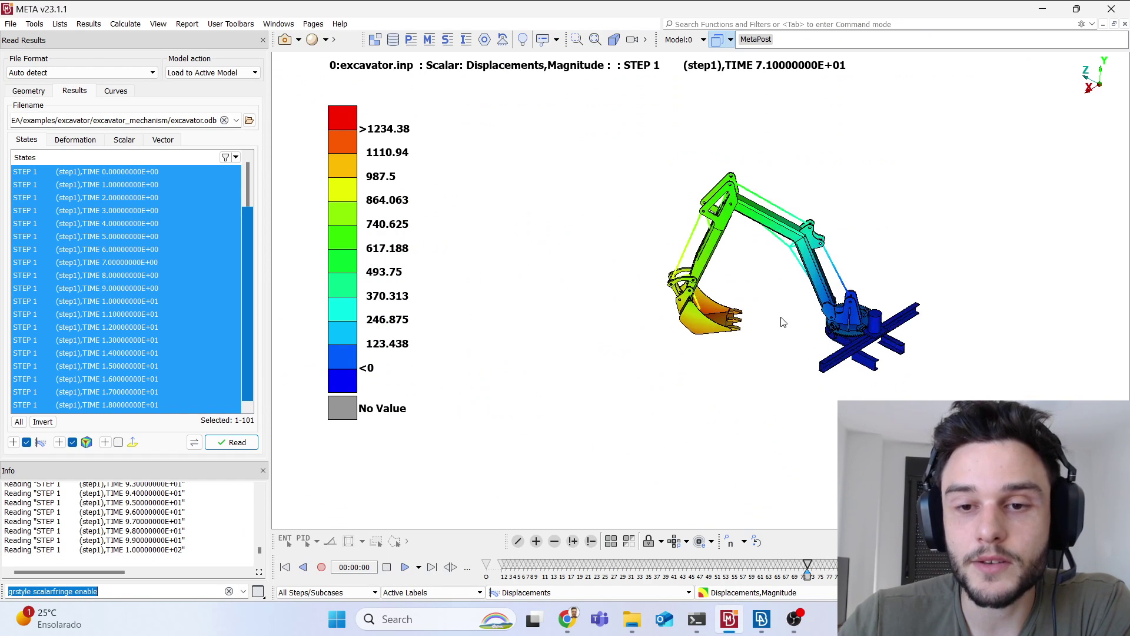
pyautogui.moveTo(821, 566); pyautogui.dragTo(573, 568)
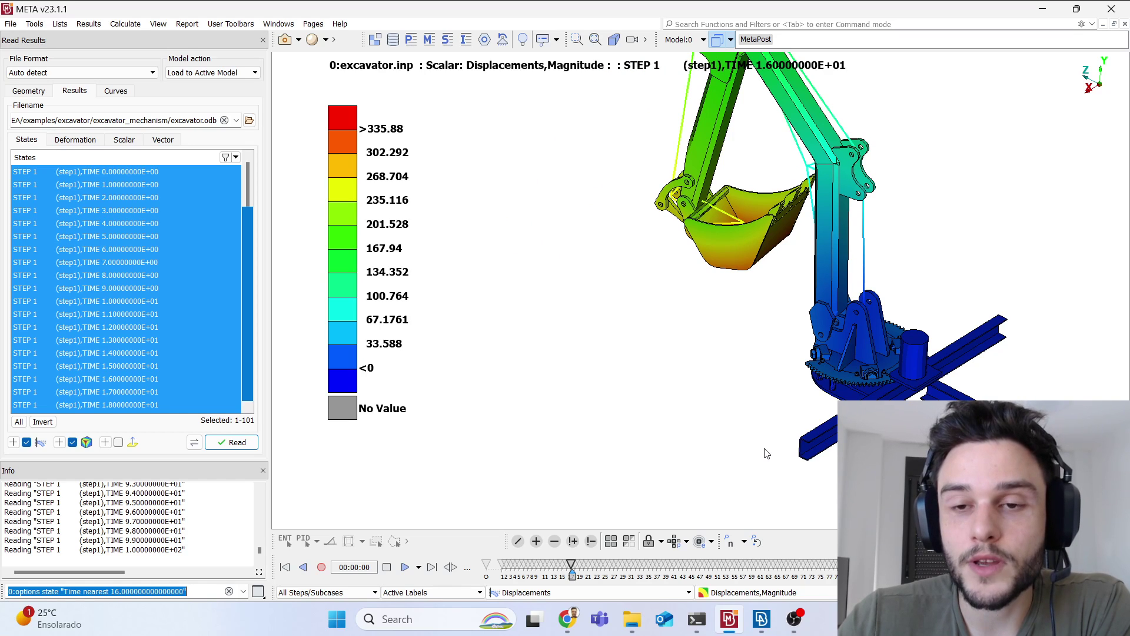
pyautogui.scroll(-2, 596, 395)
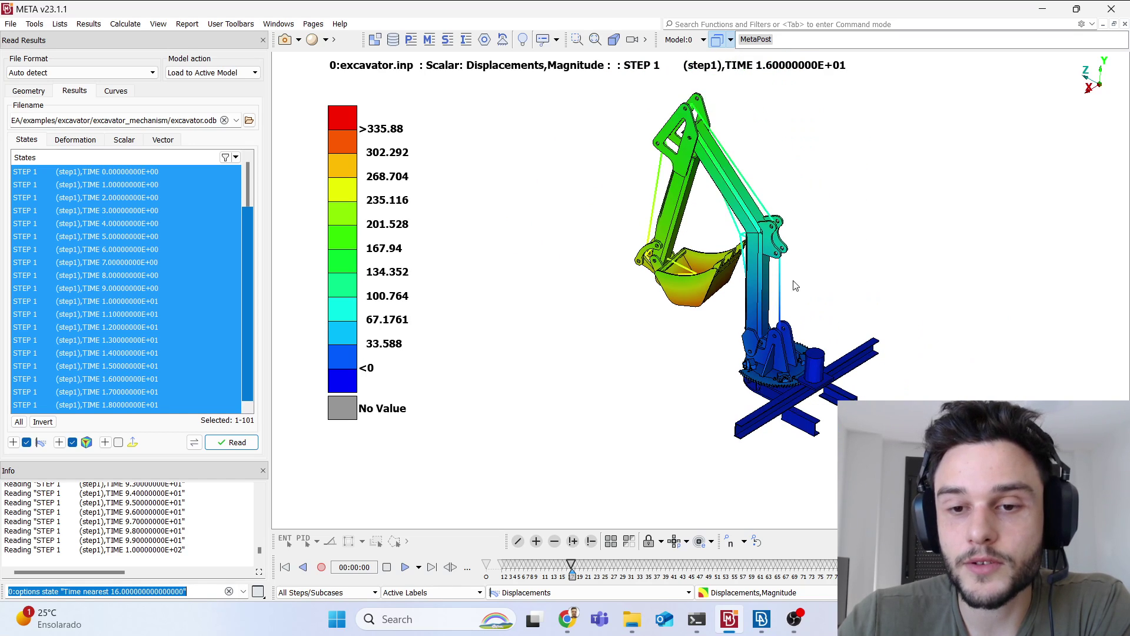
pyautogui.scroll(2, 798, 236)
# Switch to the excavator.ansa model in ANSA, list its connectors, and select the three TRANSLATOR connectors representing the hydraulic cylinders.
pyautogui.moveTo(763, 623)
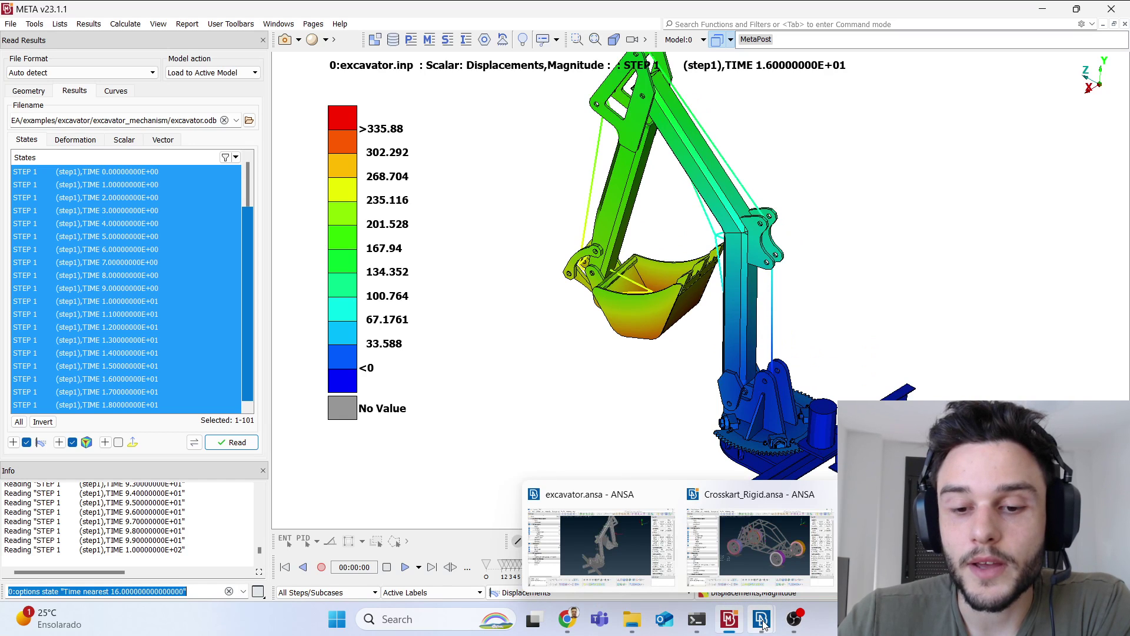
pyautogui.click(602, 543)
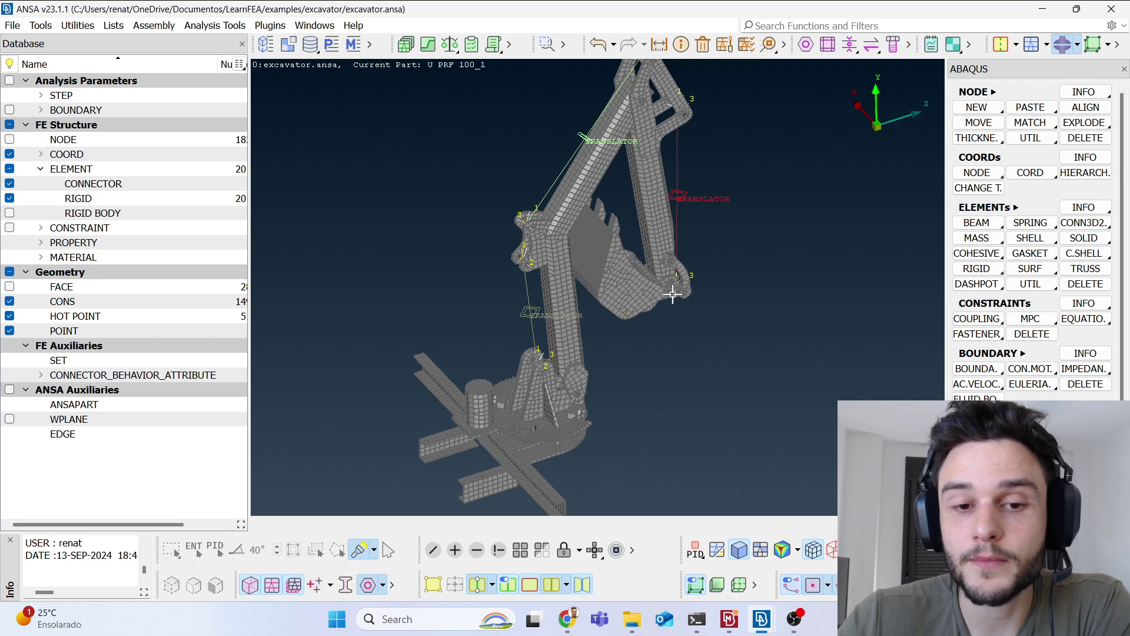
pyautogui.doubleClick(118, 185)
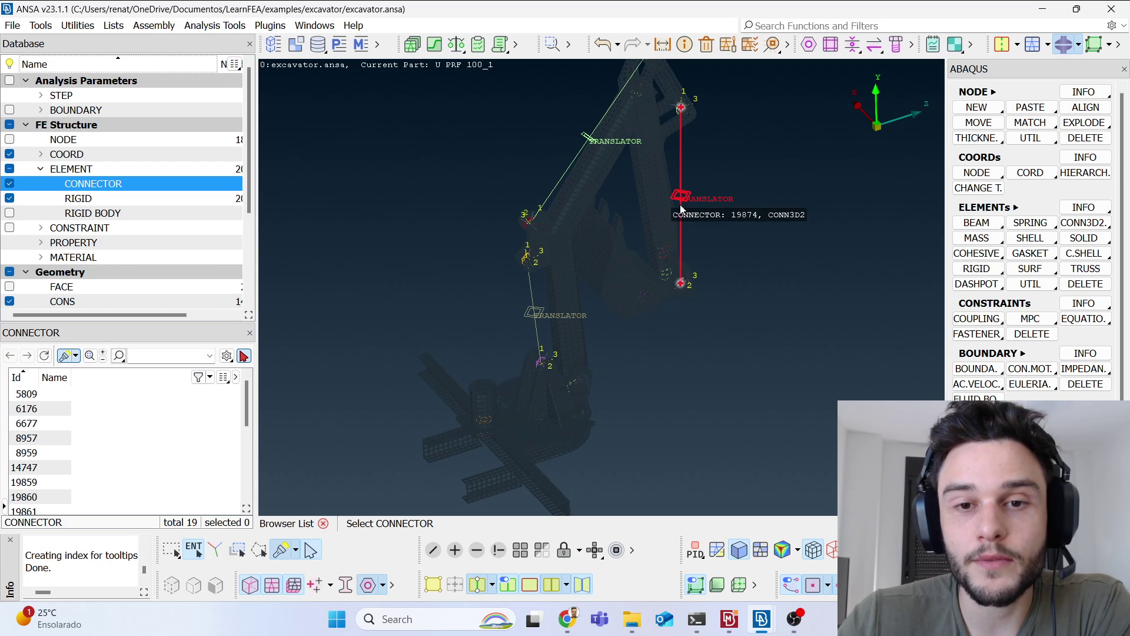
pyautogui.click(681, 206)
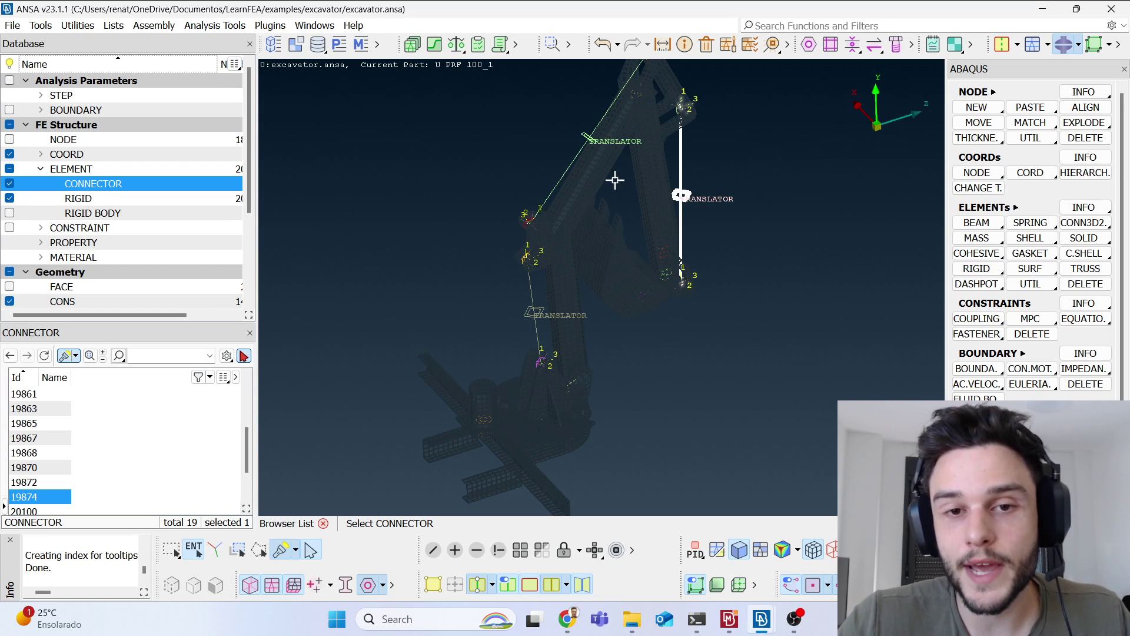
pyautogui.click(583, 155)
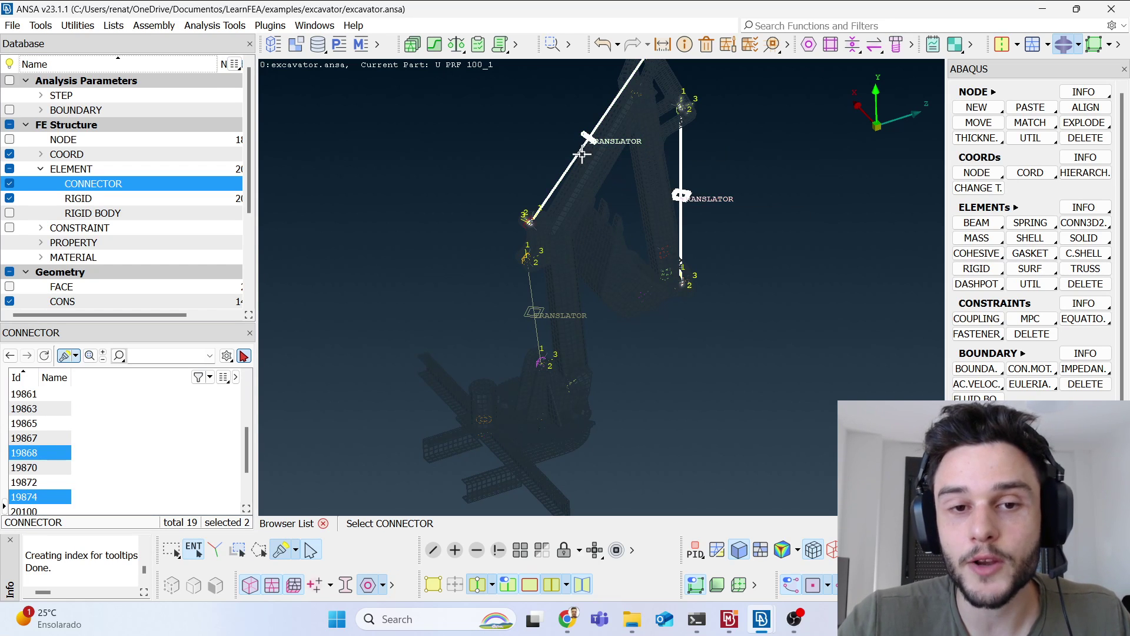
pyautogui.click(534, 318)
pyautogui.middleClick(548, 474)
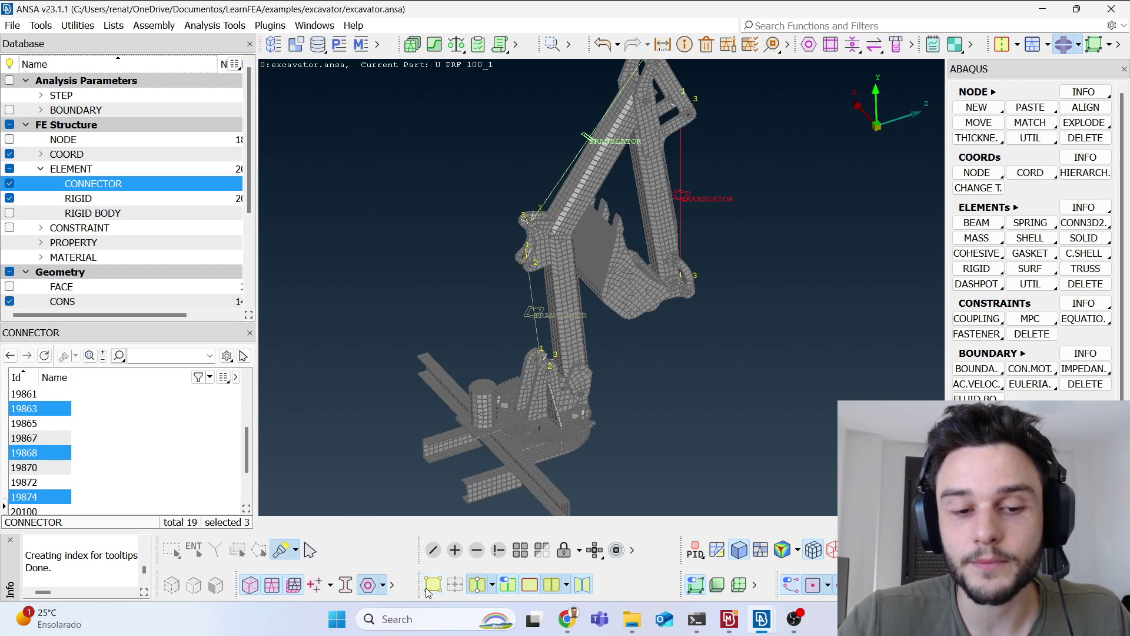
# Show the geometry faces with the shell mesh hidden, and examine the excavator's hydraulic cylinder geometry.
pyautogui.click(428, 588)
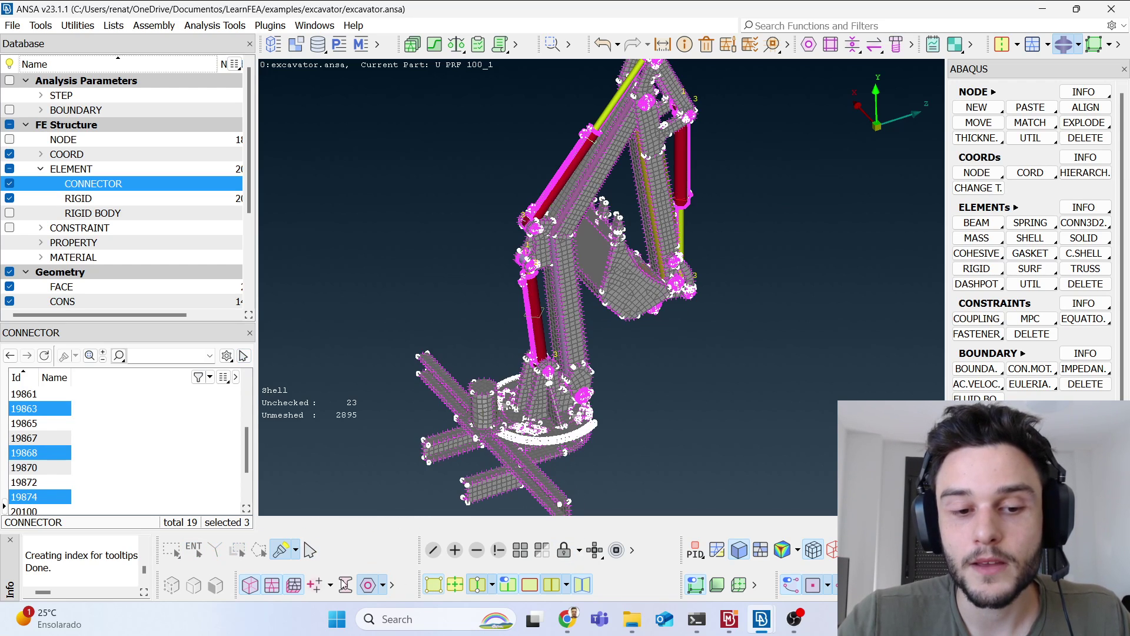
pyautogui.click(246, 591)
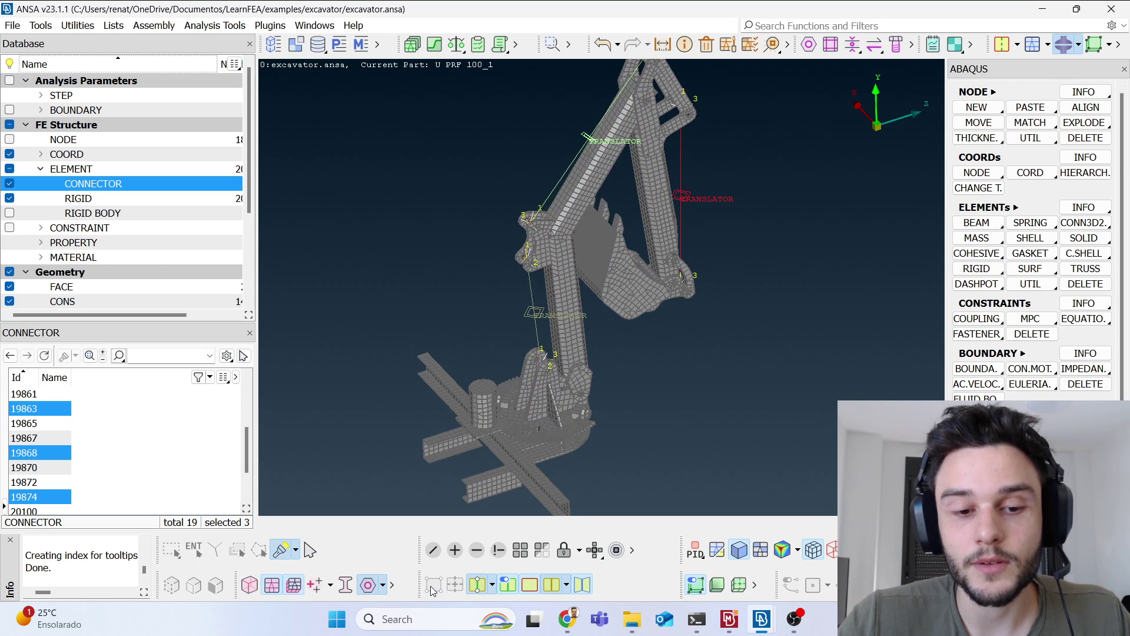
pyautogui.click(250, 586)
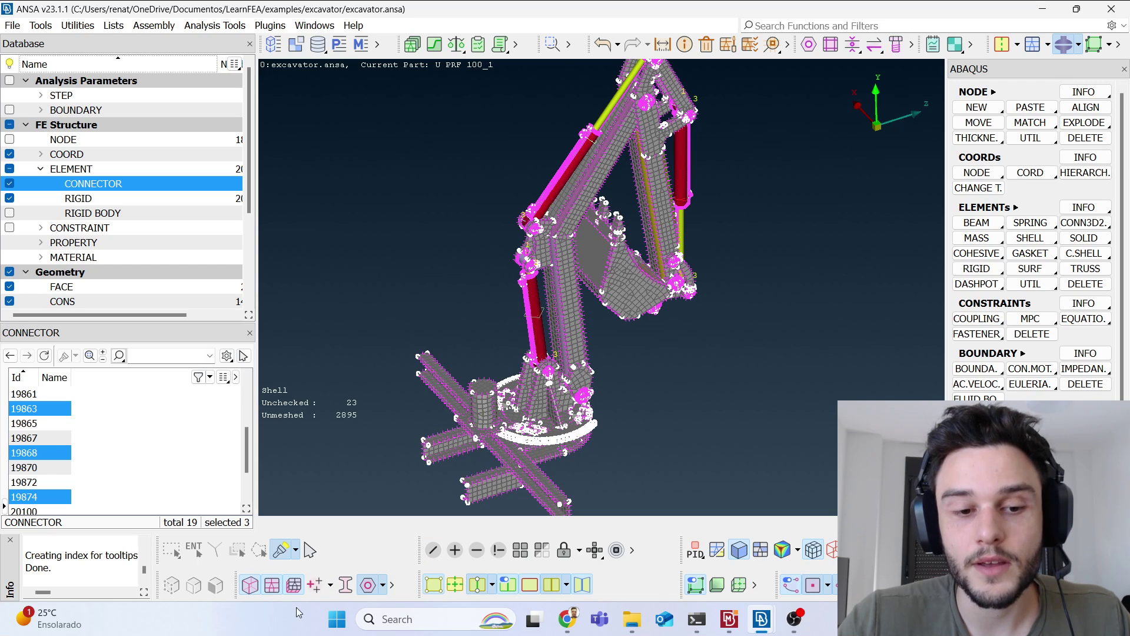
pyautogui.click(274, 587)
pyautogui.moveTo(564, 292)
pyautogui.keyDown('ctrl'); pyautogui.mouseDown()
pyautogui.moveTo(574, 230)
pyautogui.moveTo(489, 239)
pyautogui.moveTo(480, 230)
pyautogui.moveTo(574, 246)
pyautogui.moveTo(557, 281)
pyautogui.mouseUp(); pyautogui.keyUp('ctrl')
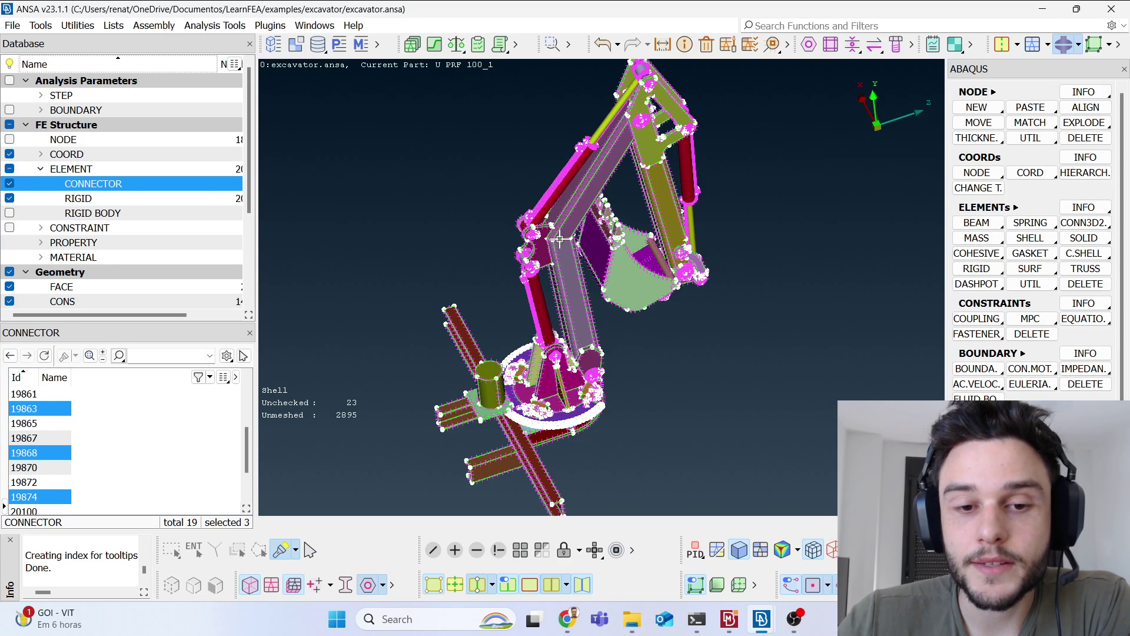
pyautogui.scroll(4, 560, 239)
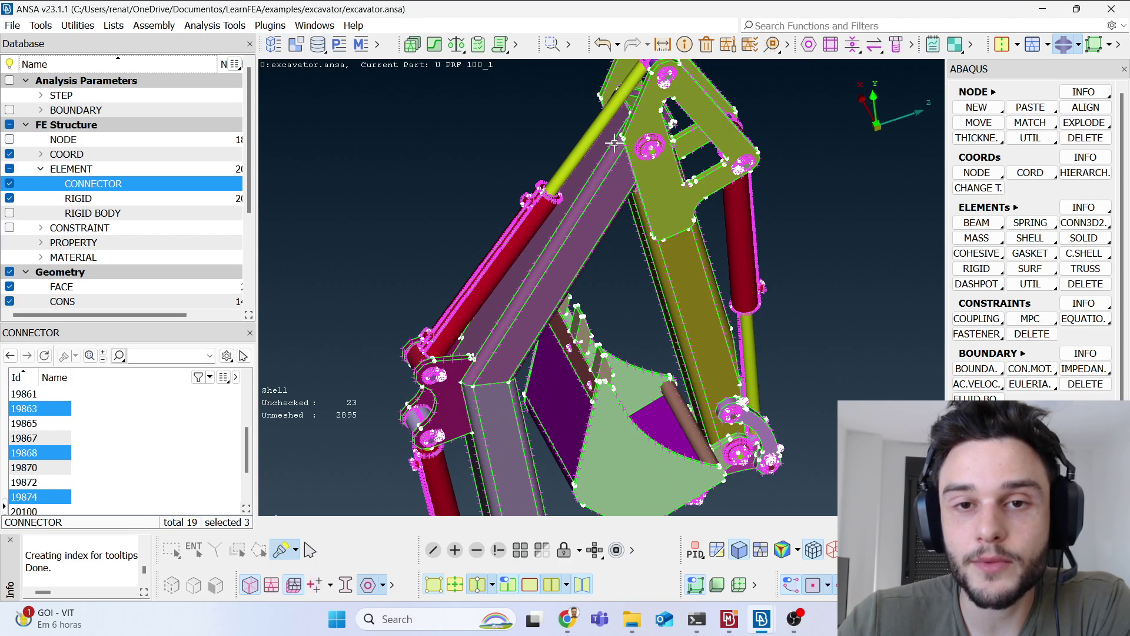
pyautogui.scroll(-6, 502, 374)
# Hide the geometry faces and display the excavator's shell mesh again.
pyautogui.click(433, 585)
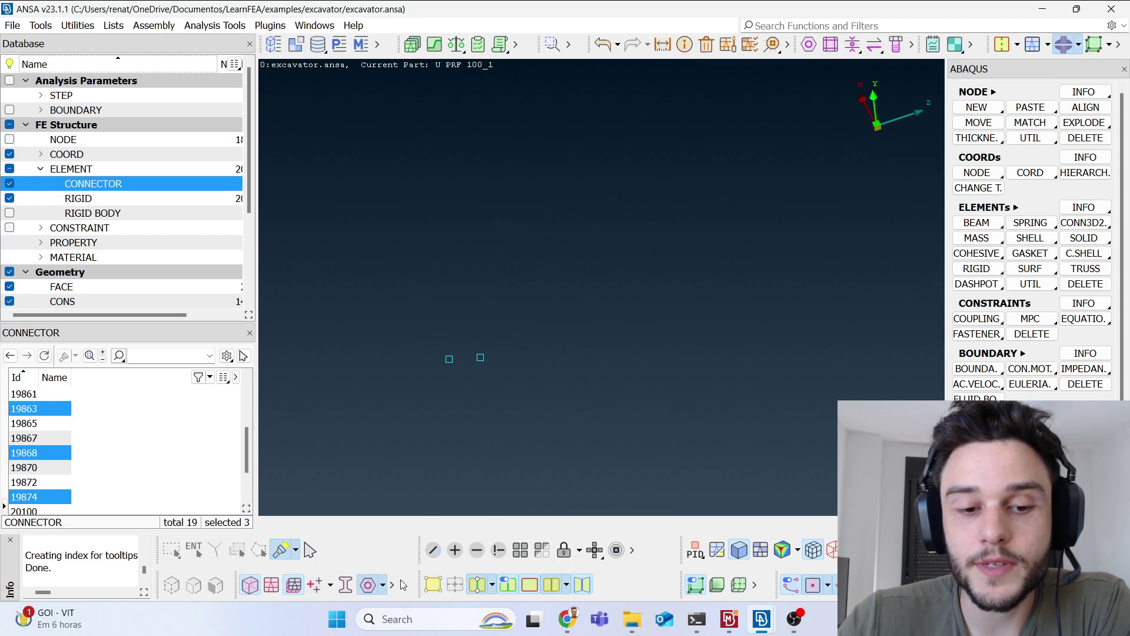
pyautogui.click(274, 579)
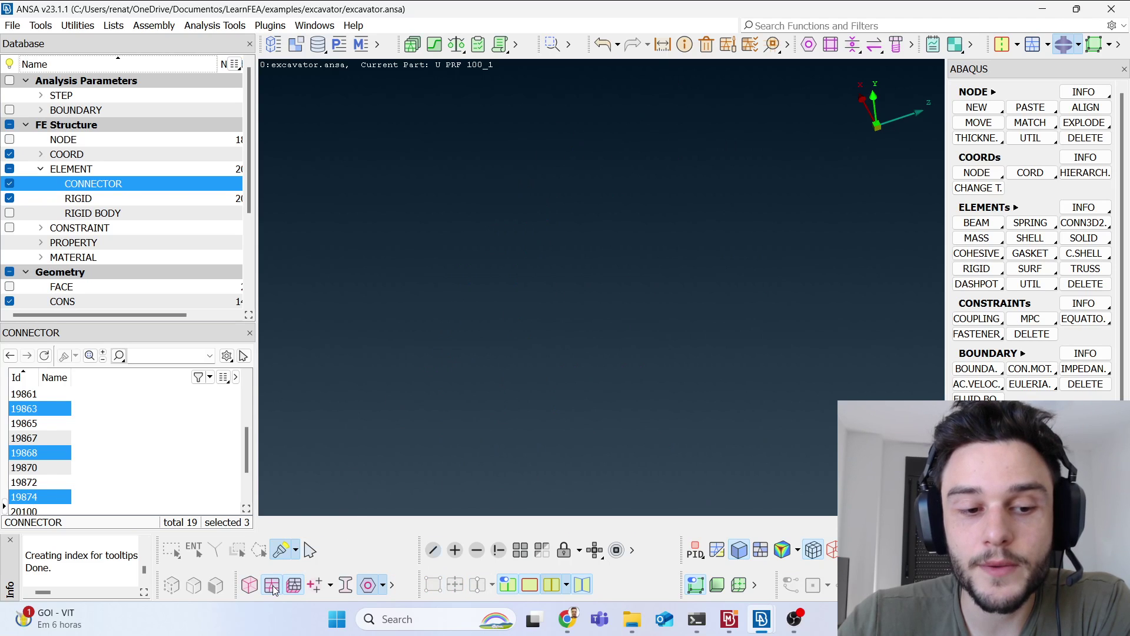
pyautogui.scroll(5, 472, 249)
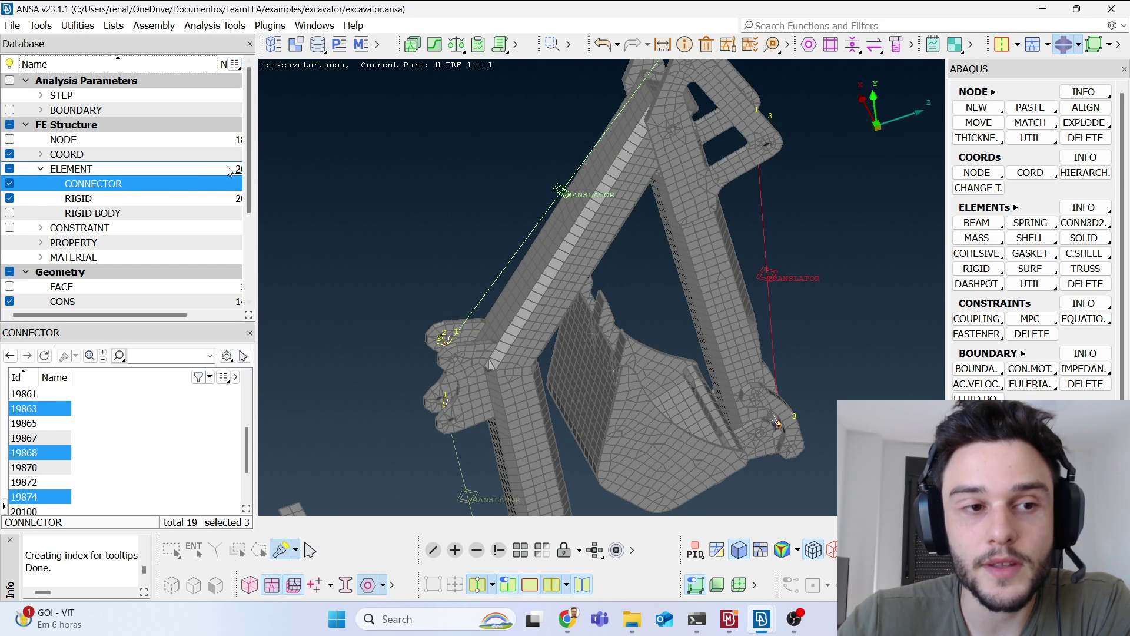
# Highlight the three TRANSLATOR connectors on the excavator arms from the connector list, and end the selection.
pyautogui.doubleClick(139, 186)
pyautogui.click(562, 192)
pyautogui.click(765, 260)
pyautogui.scroll(-4, 619, 132)
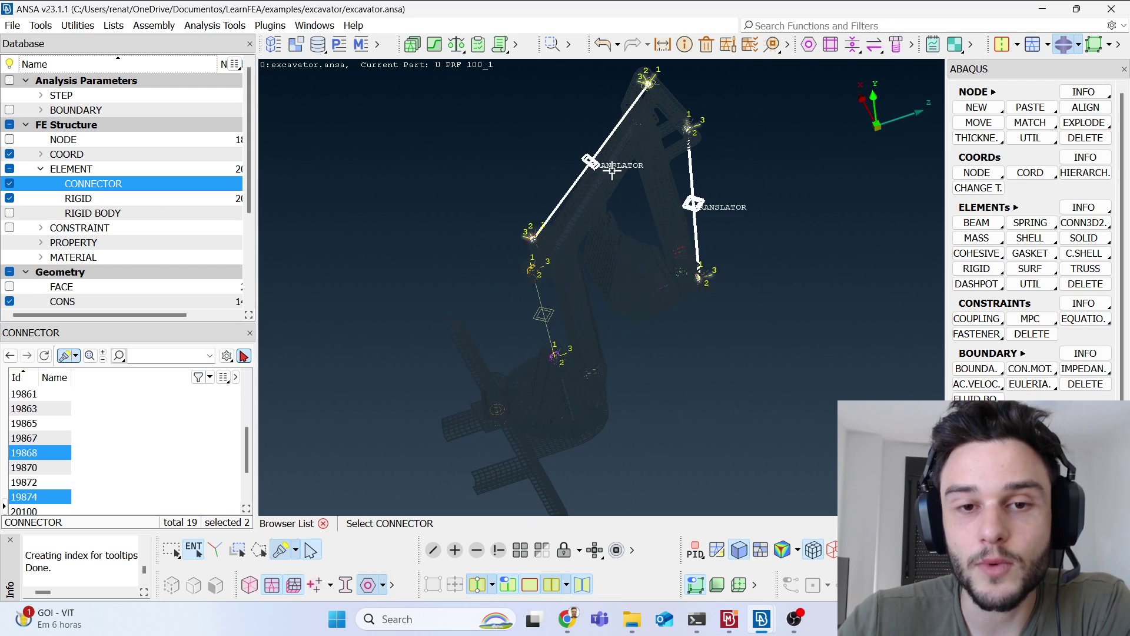
pyautogui.click(544, 295)
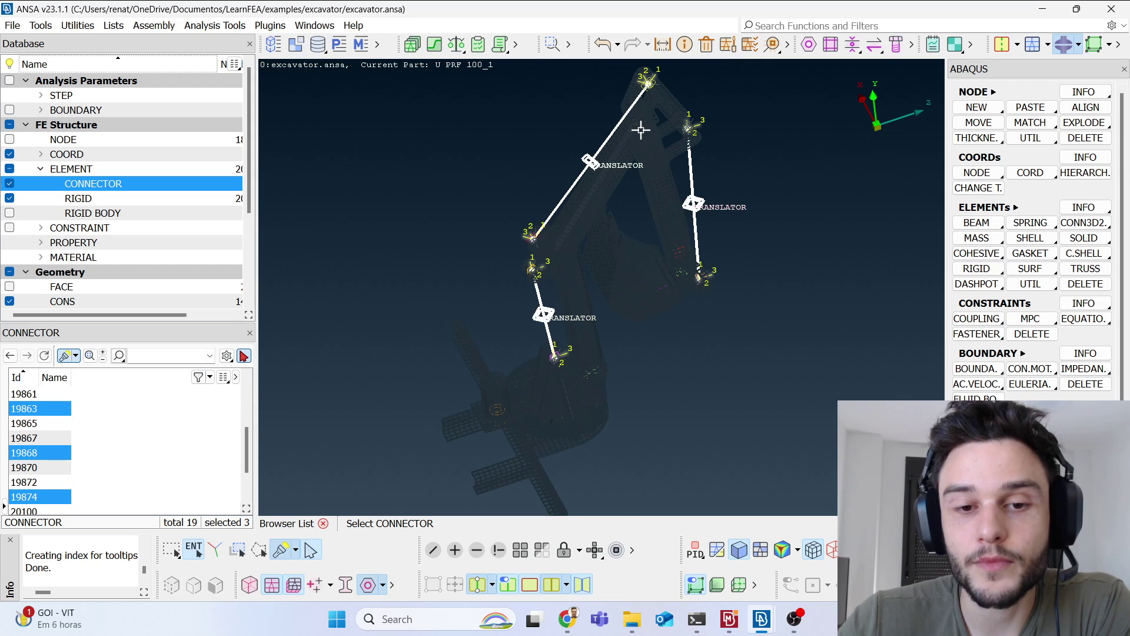
pyautogui.scroll(-3, 601, 227)
pyautogui.middleClick(608, 172)
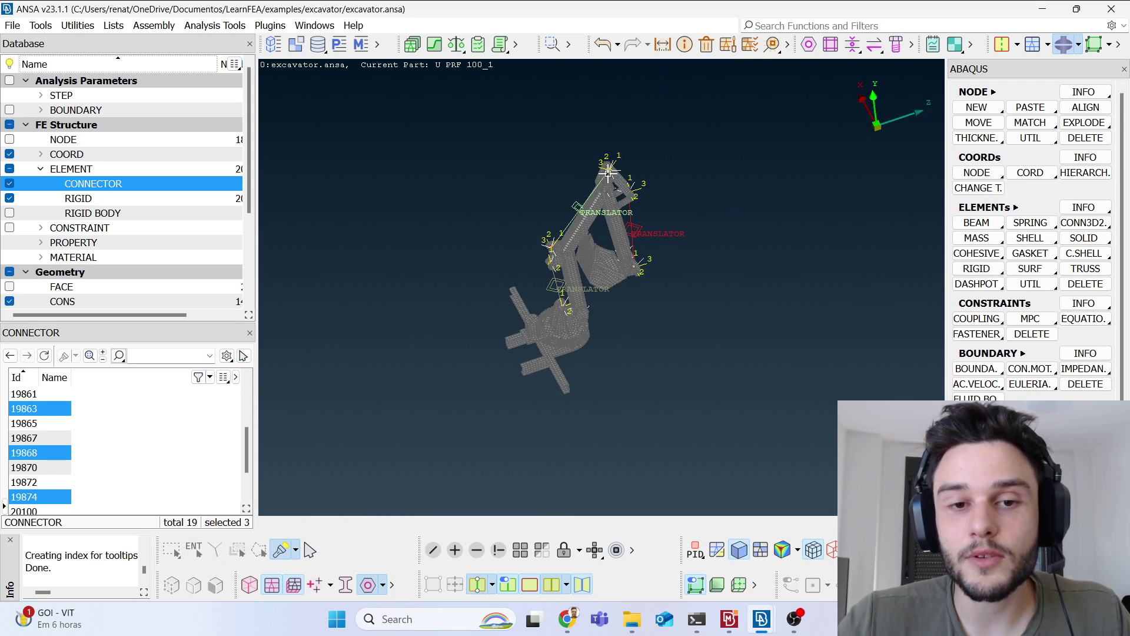
# List the connectors again and highlight those at the upper pivot where the two arms meet.
pyautogui.scroll(5, 609, 174)
pyautogui.doubleClick(78, 186)
pyautogui.scroll(3, 538, 182)
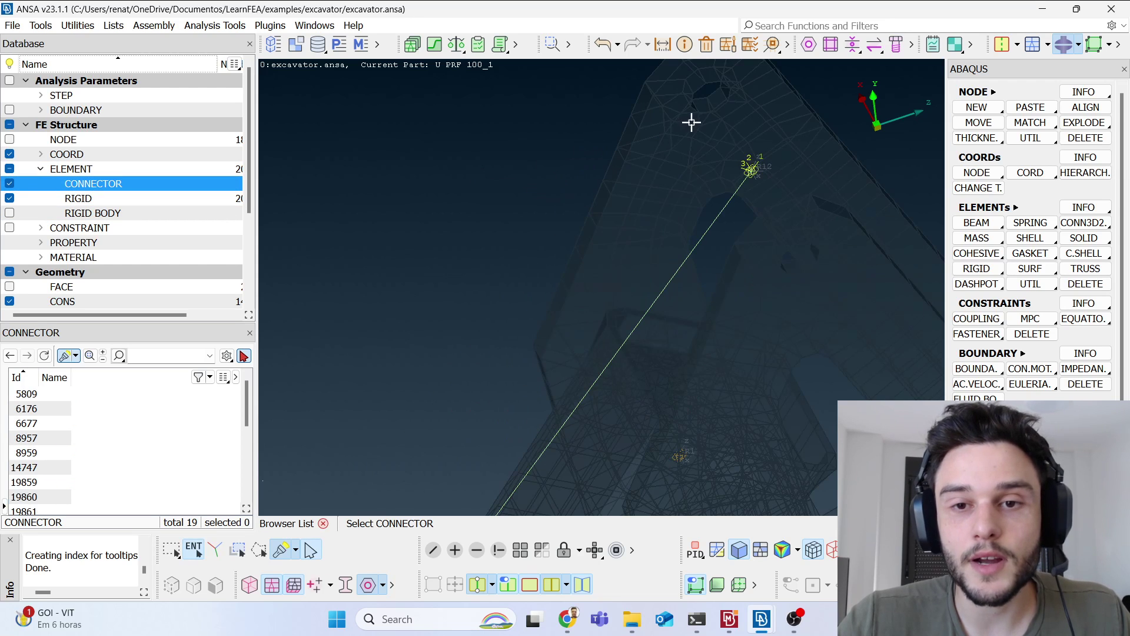
pyautogui.moveTo(692, 123); pyautogui.dragTo(784, 208)
pyautogui.middleClick(771, 174)
pyautogui.scroll(3, 771, 173)
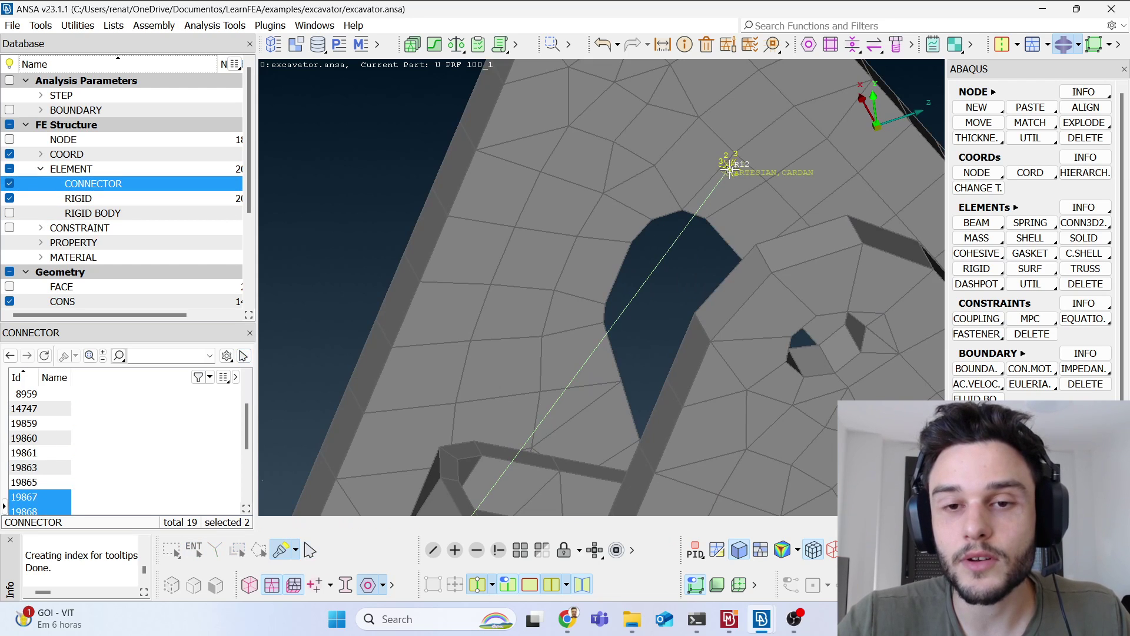
pyautogui.scroll(-3, 731, 169)
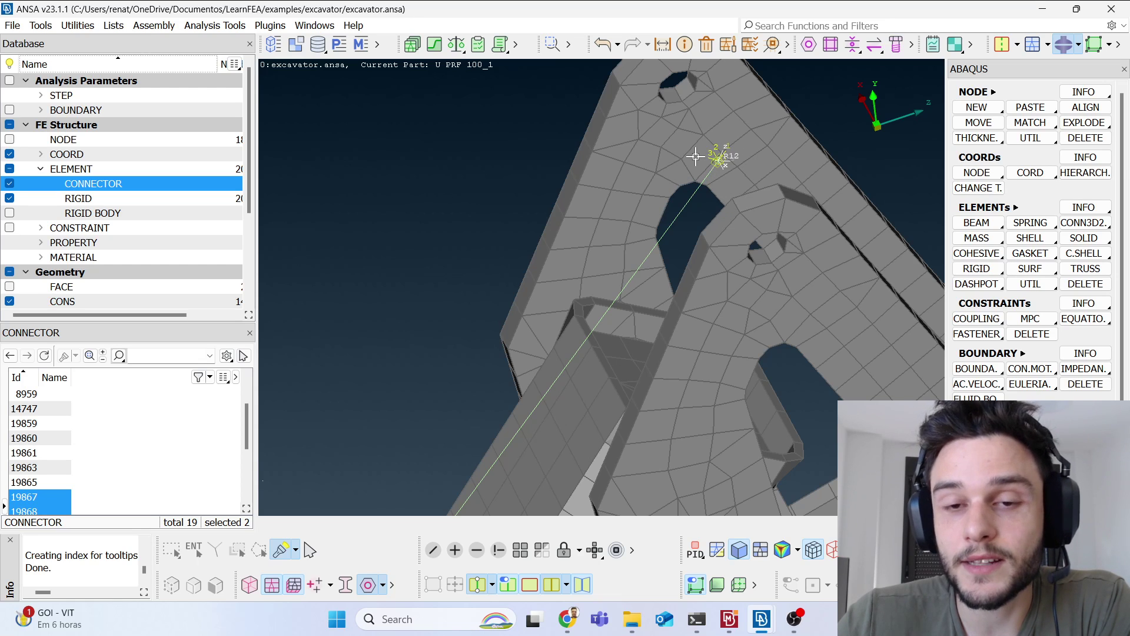
# Examine the connector locations along the excavator's arms, cylinders, and bucket linkage.
pyautogui.scroll(-3, 585, 173)
pyautogui.scroll(-3, 633, 150)
pyautogui.scroll(4, 644, 201)
pyautogui.scroll(-3, 650, 126)
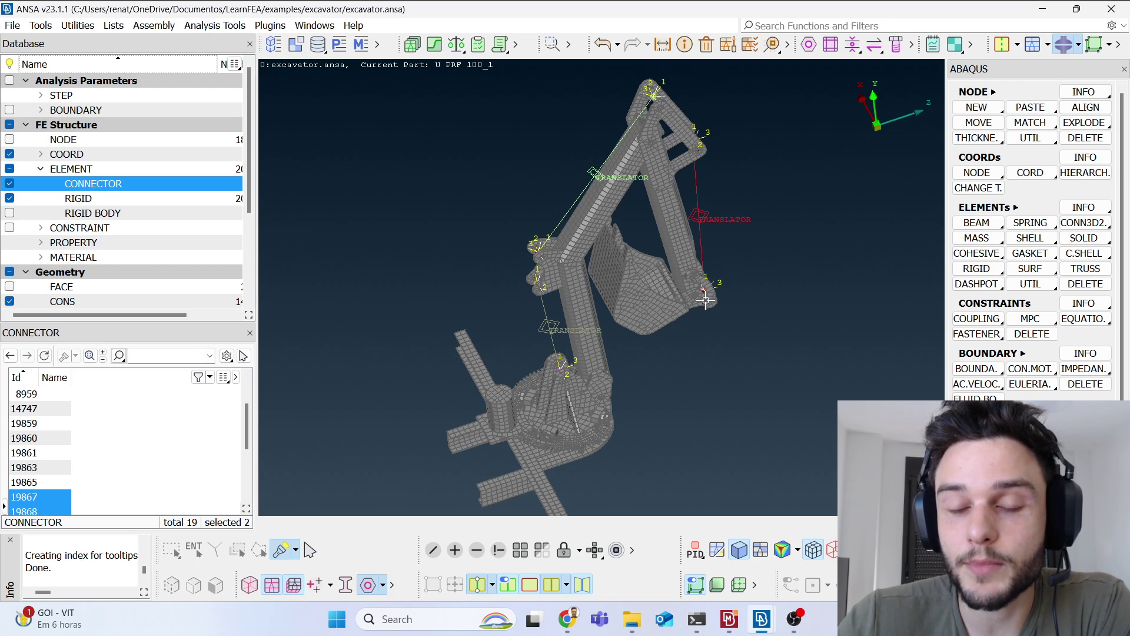
pyautogui.scroll(-3, 671, 223)
pyautogui.scroll(3, 697, 229)
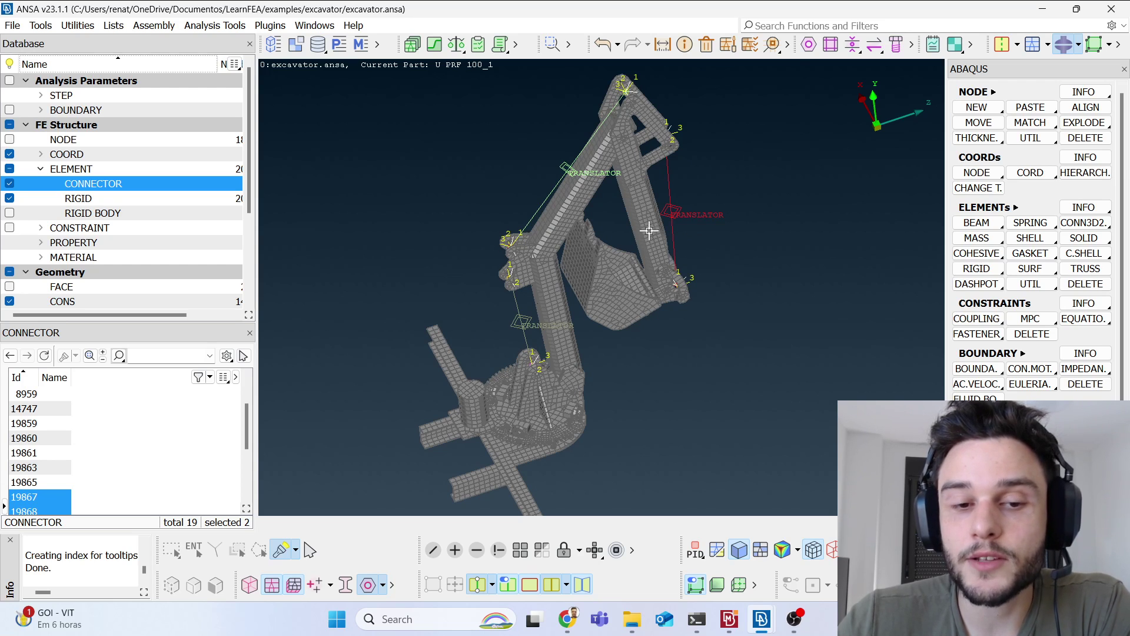
pyautogui.scroll(-3, 651, 230)
pyautogui.scroll(5, 528, 307)
pyautogui.scroll(-5, 460, 259)
pyautogui.scroll(5, 516, 283)
# List the connectors and highlight the ones at the centre of the excavator's rotating base.
pyautogui.keyDown('ctrl'); pyautogui.moveTo(502, 240); pyautogui.dragTo(499, 182); pyautogui.keyUp('ctrl')
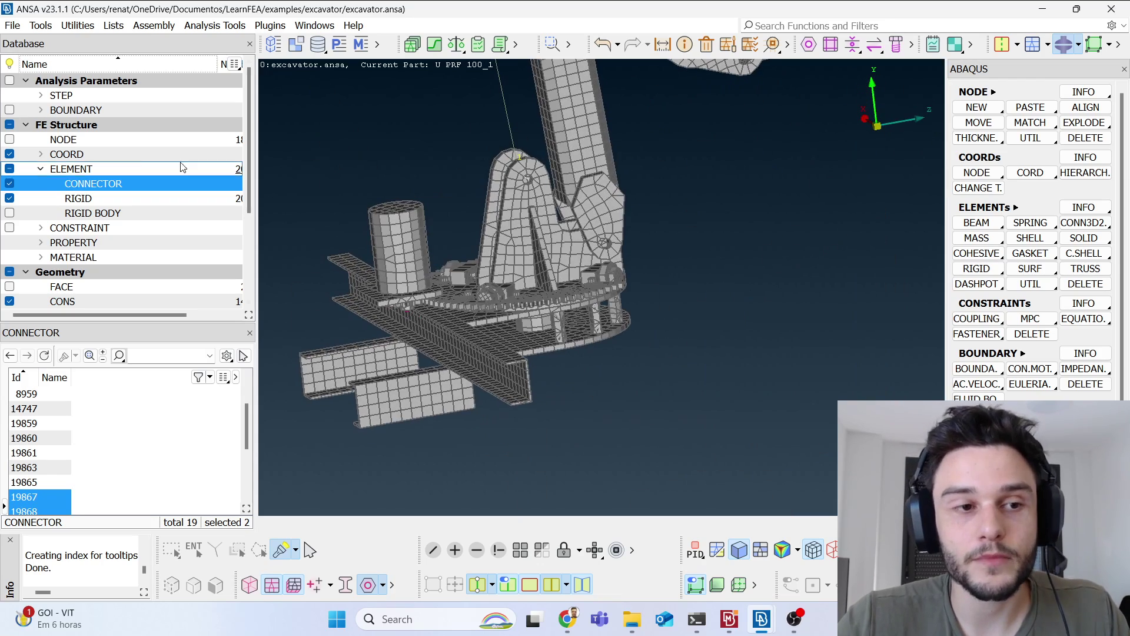
pyautogui.doubleClick(111, 184)
pyautogui.moveTo(502, 284); pyautogui.dragTo(580, 365)
pyautogui.scroll(5, 549, 306)
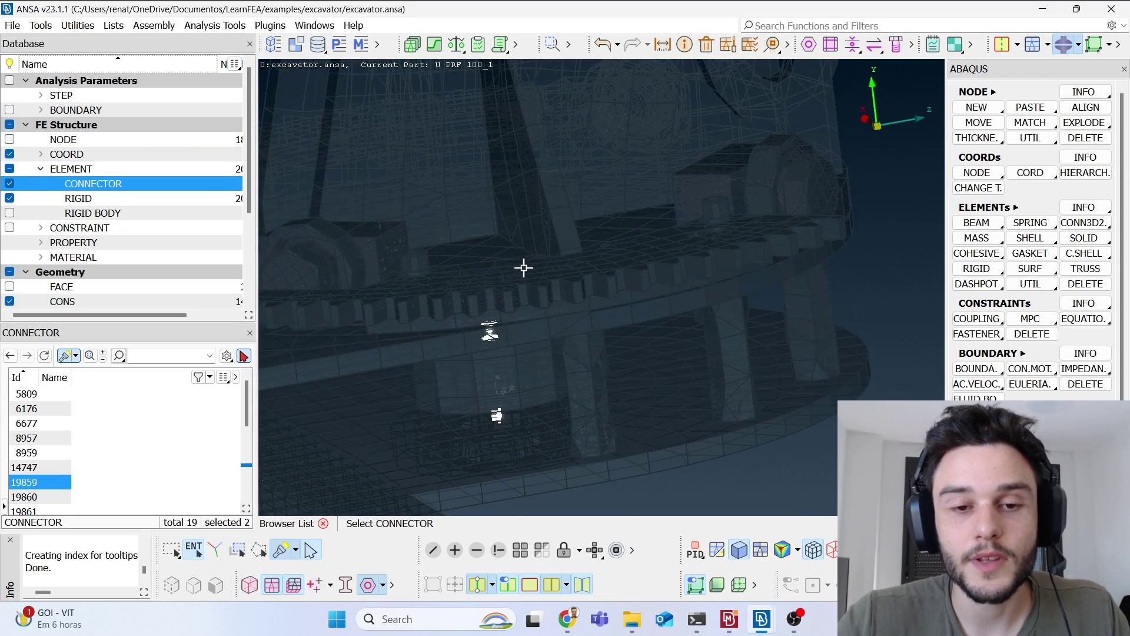
pyautogui.keyDown('ctrl'); pyautogui.moveTo(522, 268); pyautogui.dragTo(497, 267); pyautogui.keyUp('ctrl')
# Switch to META, turn off the scalar fringe on the excavator, and set the state to time 5 with the rotating base in view.
pyautogui.hotkey('alt', 'Tab')
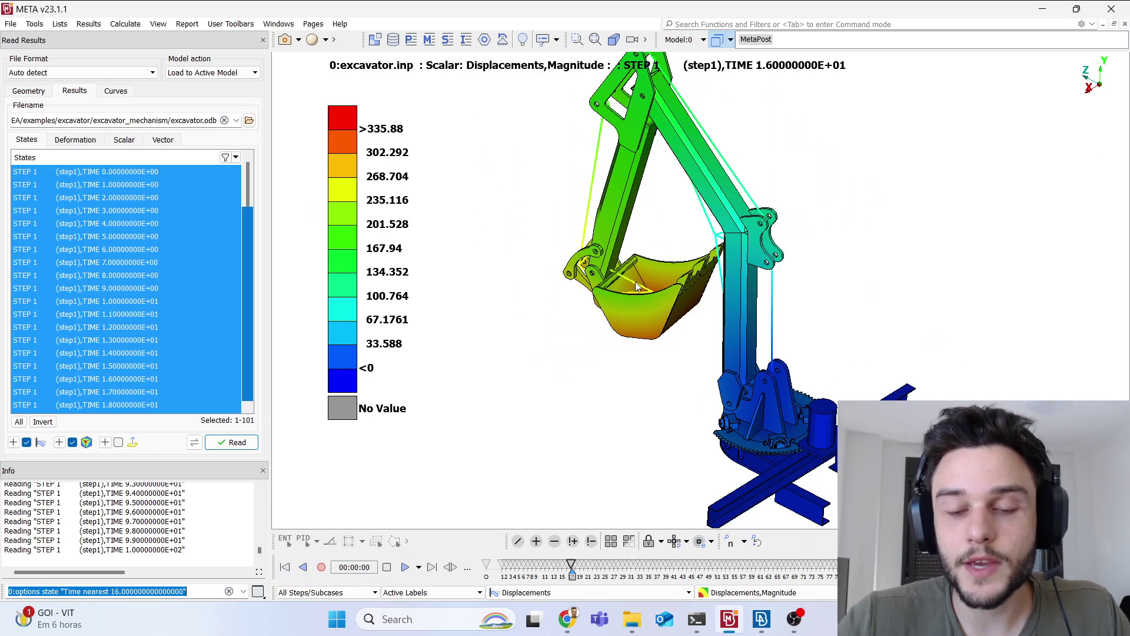
pyautogui.scroll(5, 765, 478)
pyautogui.scroll(5, 837, 328)
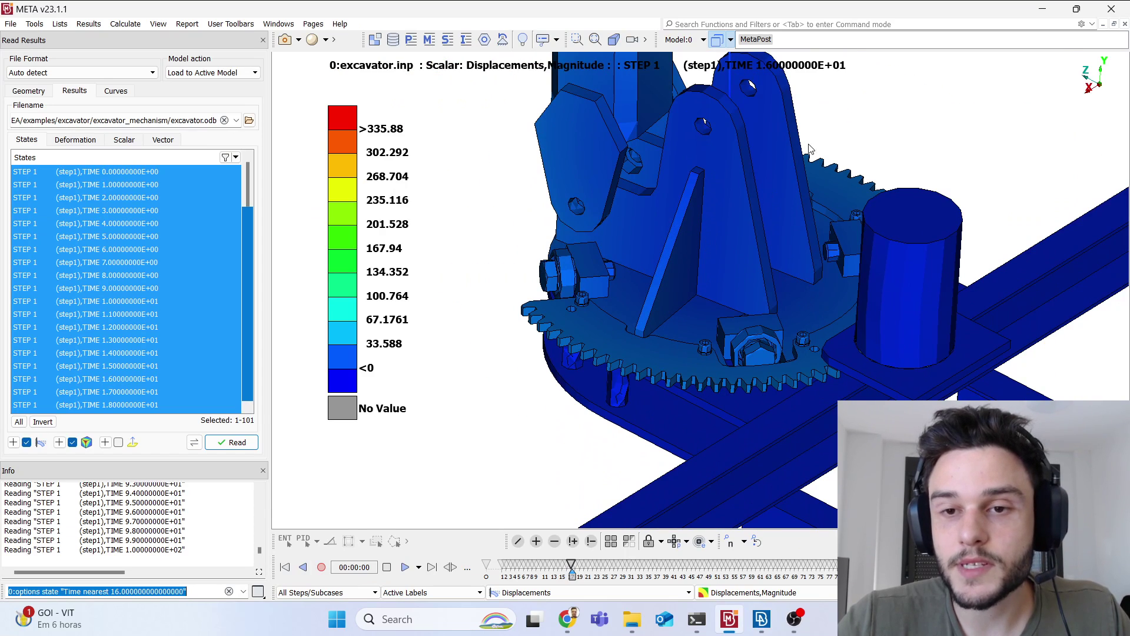
pyautogui.press('F11')
pyautogui.scroll(-6, 697, 346)
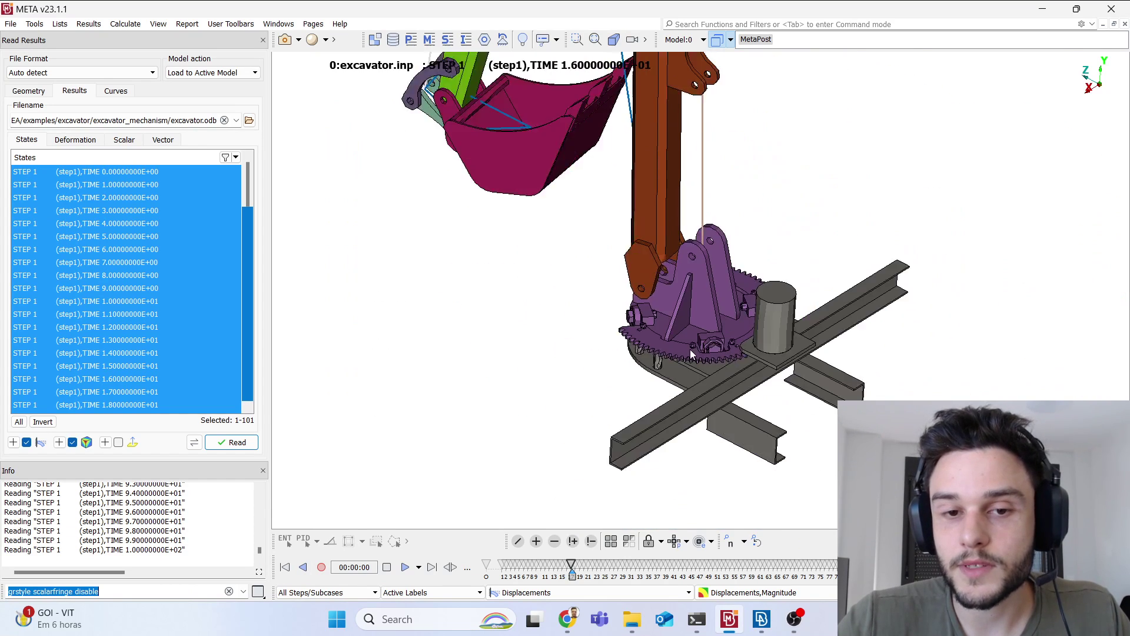
pyautogui.keyDown('ctrl'); pyautogui.moveTo(664, 240); pyautogui.dragTo(788, 303); pyautogui.keyUp('ctrl')
pyautogui.scroll(5, 788, 303)
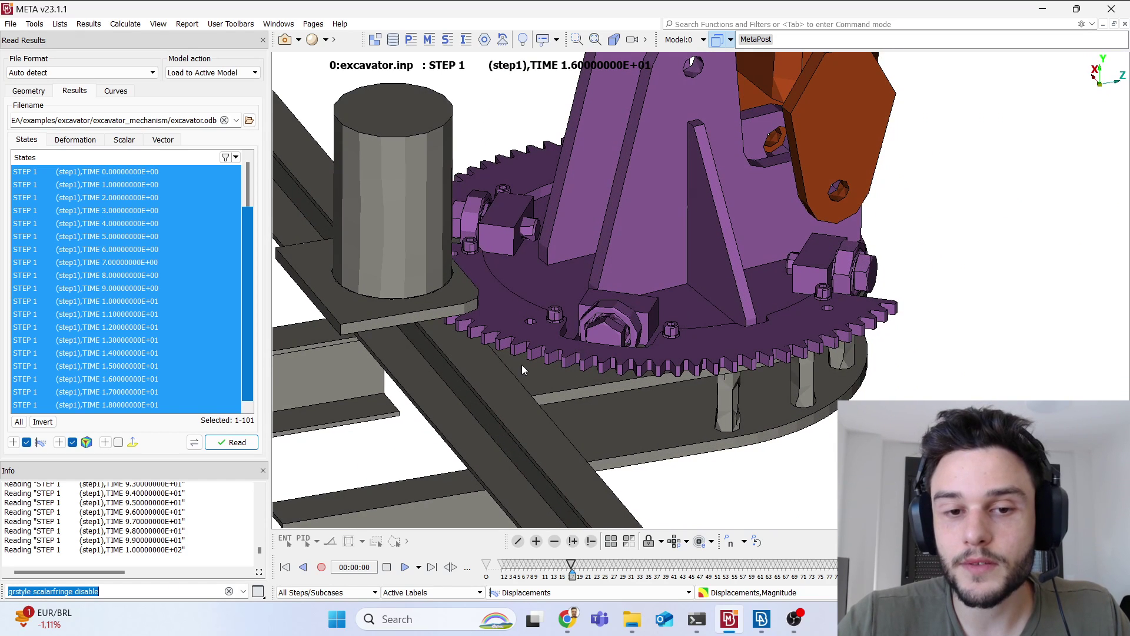
pyautogui.moveTo(572, 565); pyautogui.dragTo(523, 568)
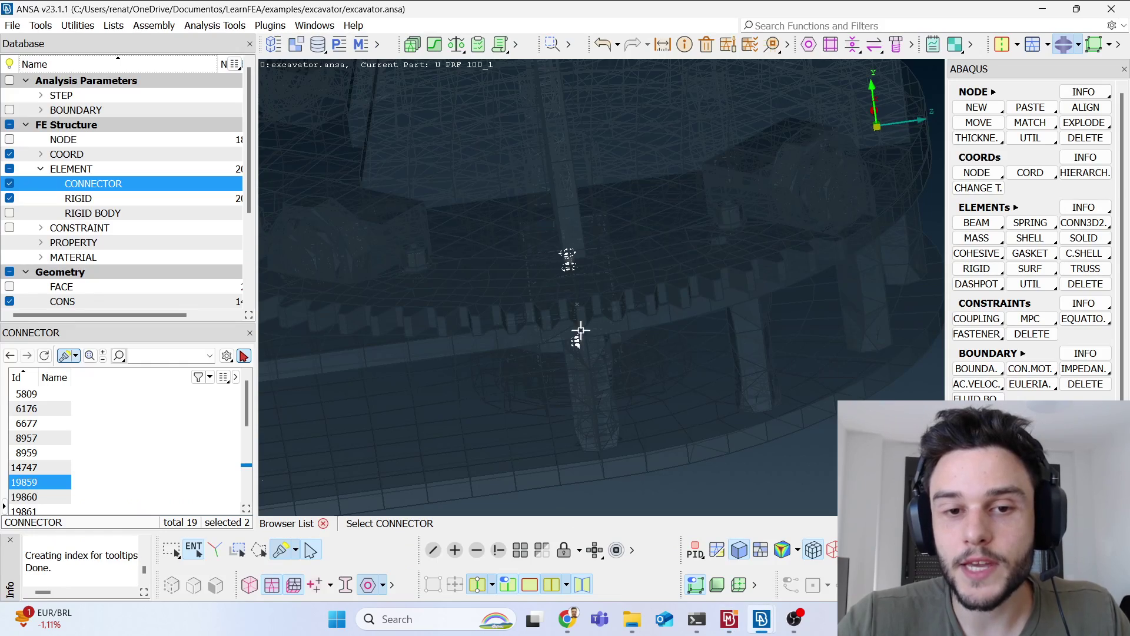
# Switch to ANSA, end the base connector selection, and inspect the base's shell mesh.
pyautogui.scroll(-5, 577, 330)
pyautogui.scroll(5, 569, 345)
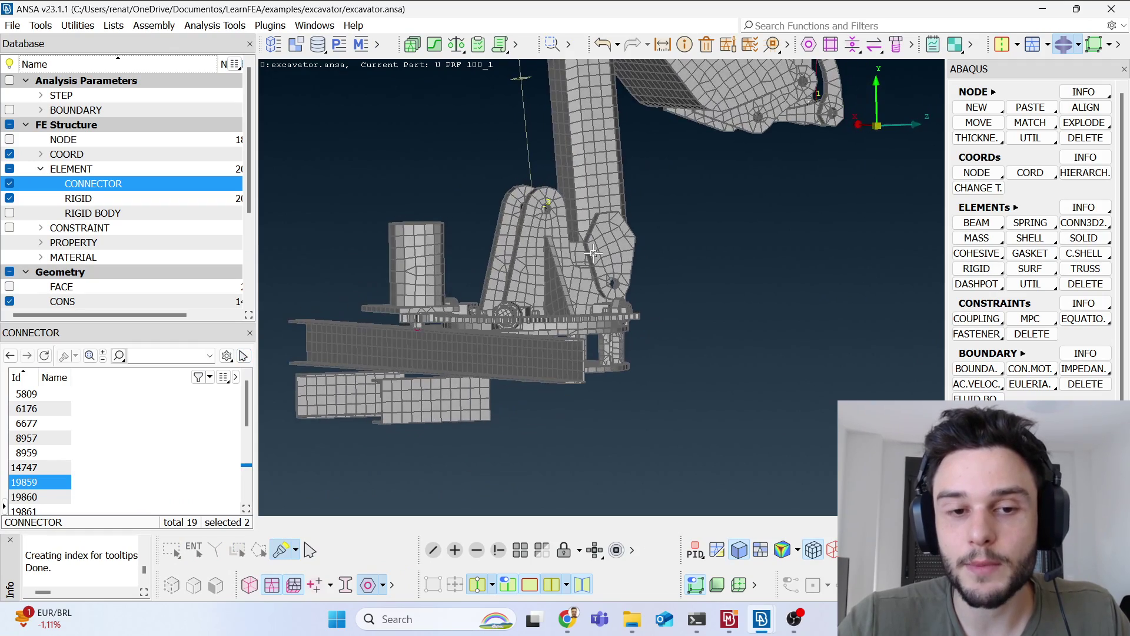
pyautogui.scroll(4, 589, 260)
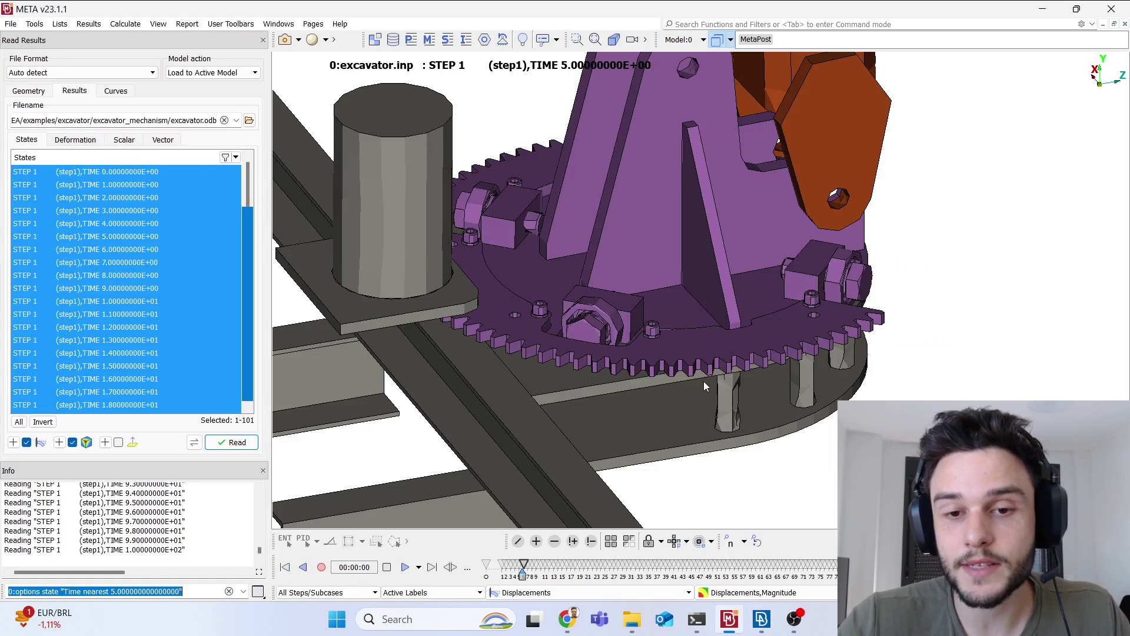
# Switch to META and examine the small gear under the motor where it meshes with the rotating base's large gear.
pyautogui.scroll(-3, 765, 383)
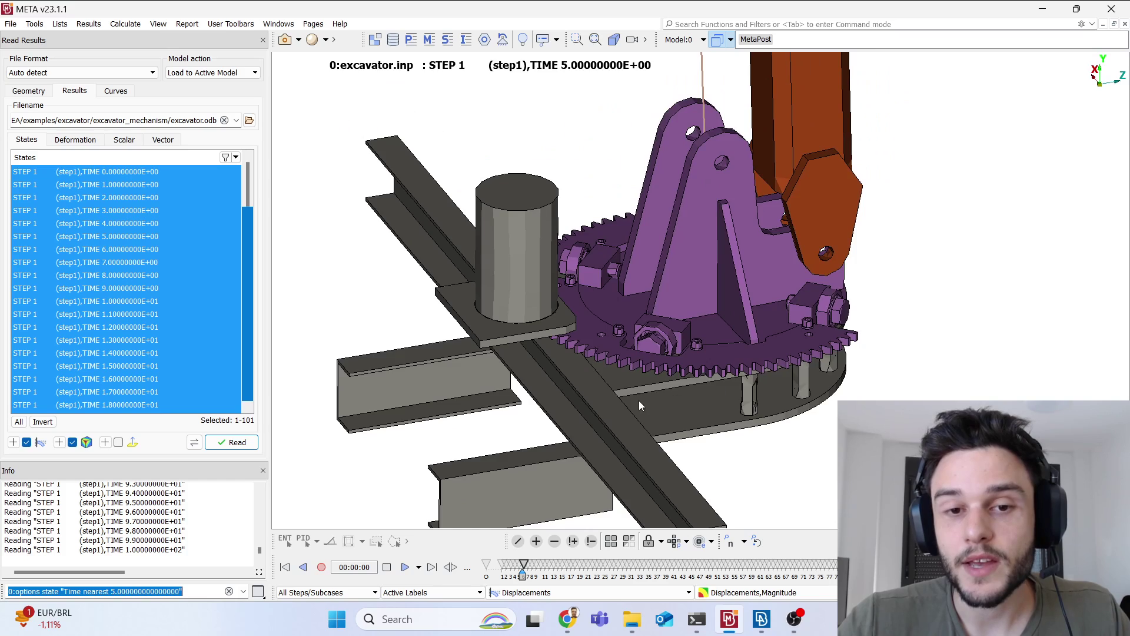
pyautogui.scroll(4, 475, 365)
pyautogui.keyDown('ctrl'); pyautogui.moveTo(625, 325); pyautogui.dragTo(641, 268); pyautogui.keyUp('ctrl')
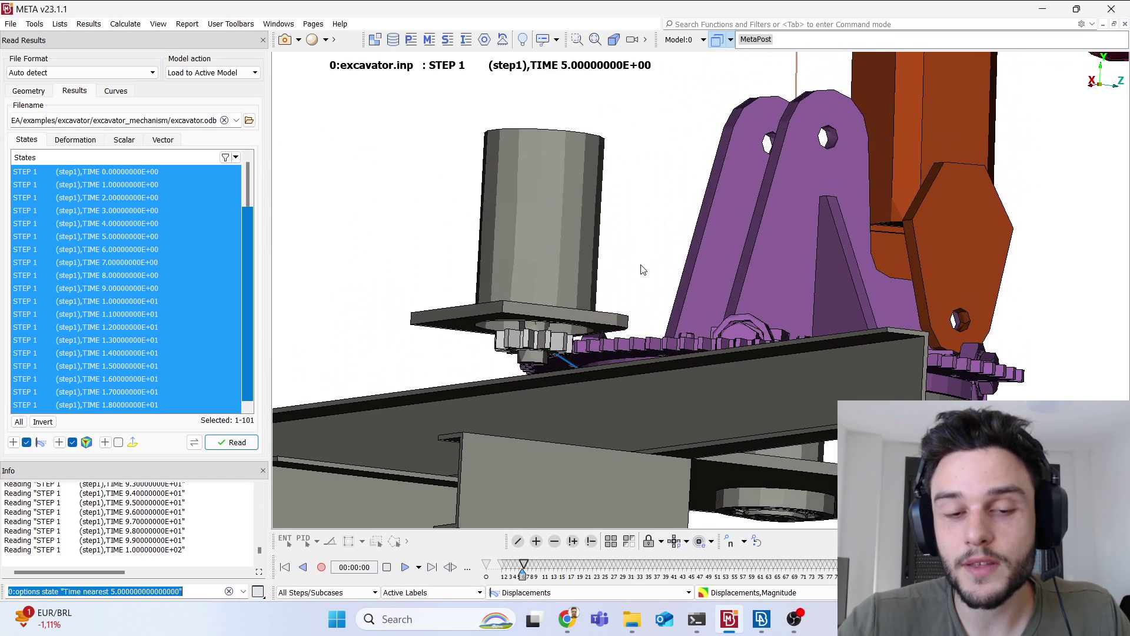
pyautogui.scroll(5, 530, 338)
pyautogui.keyDown('ctrl'); pyautogui.moveTo(578, 350); pyautogui.dragTo(572, 327); pyautogui.keyUp('ctrl')
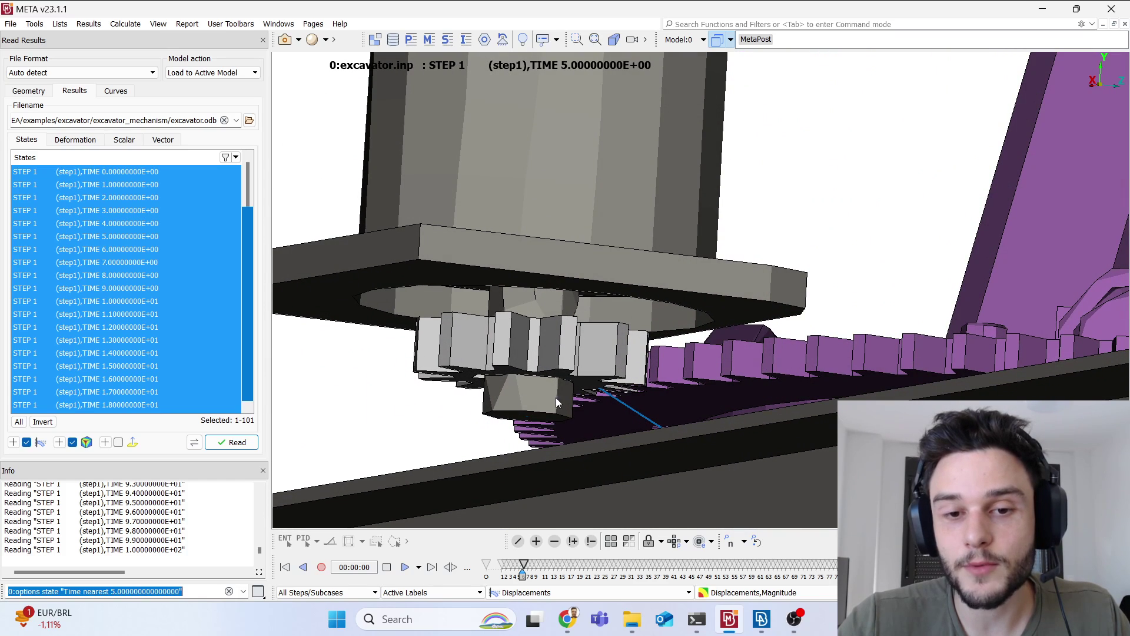
pyautogui.keyDown('ctrl'); pyautogui.moveTo(534, 293); pyautogui.dragTo(622, 327); pyautogui.keyUp('ctrl')
pyautogui.scroll(-3, 762, 297)
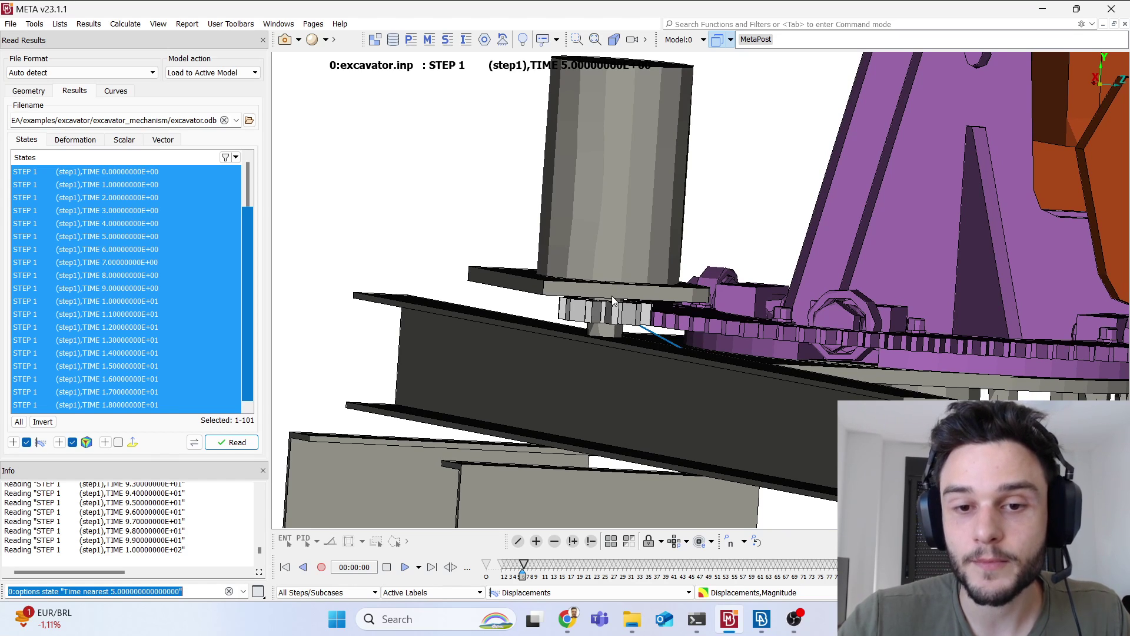
pyautogui.scroll(-4, 555, 340)
pyautogui.keyDown('ctrl'); pyautogui.moveTo(554, 337); pyautogui.dragTo(537, 306); pyautogui.keyUp('ctrl')
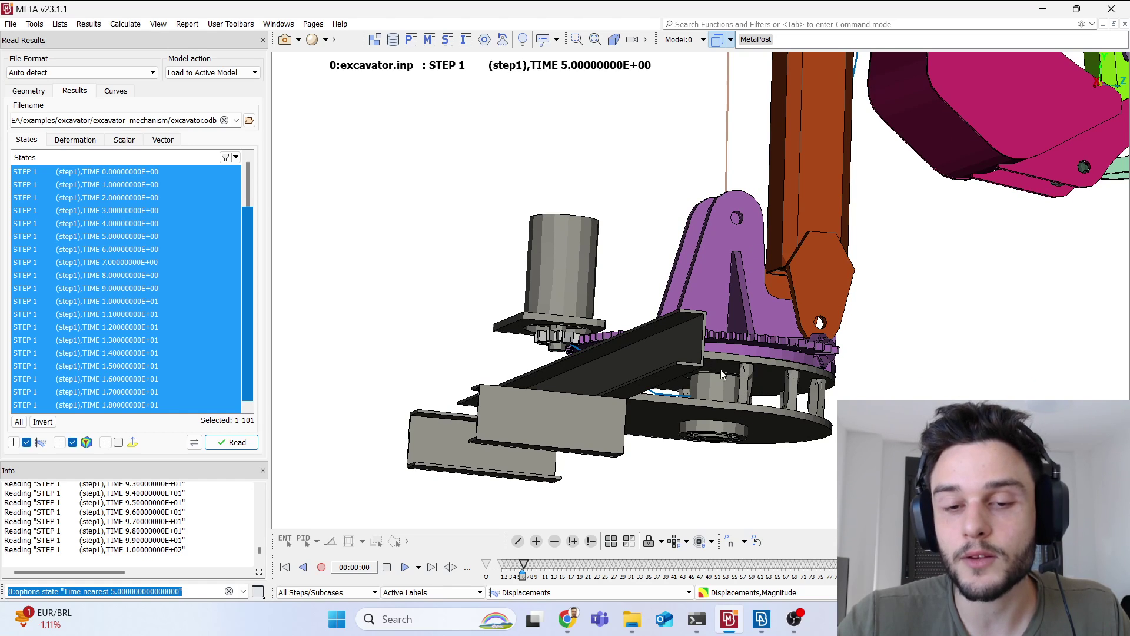
pyautogui.scroll(5, 549, 390)
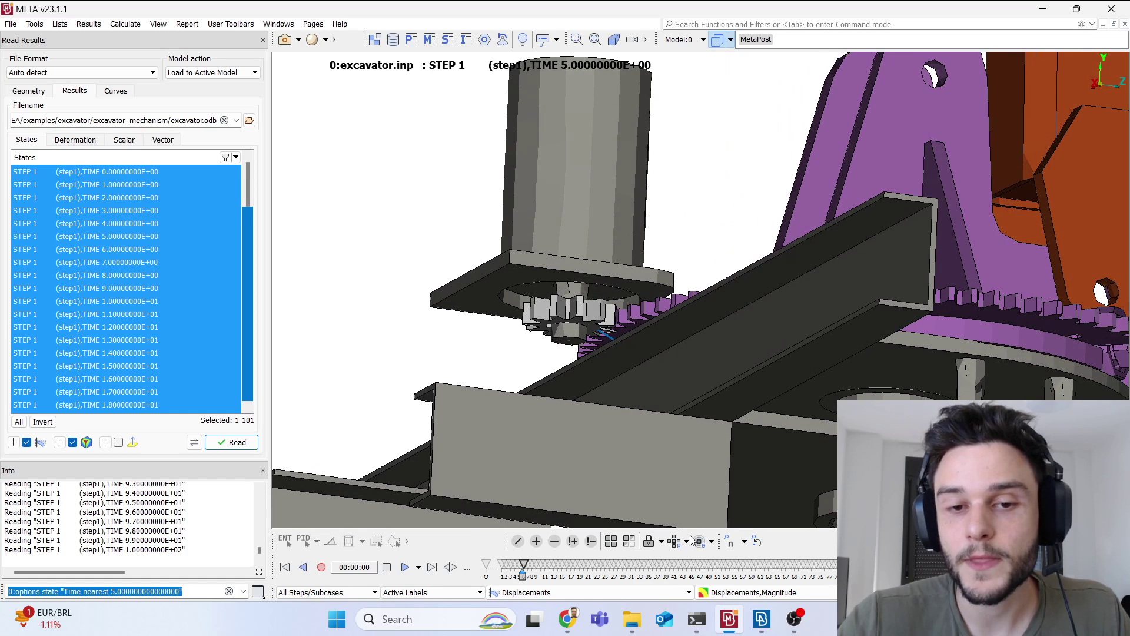
# Set the animation state to time 63 and view the rotated base together with the arm and bucket.
pyautogui.moveTo(526, 573); pyautogui.dragTo(772, 572)
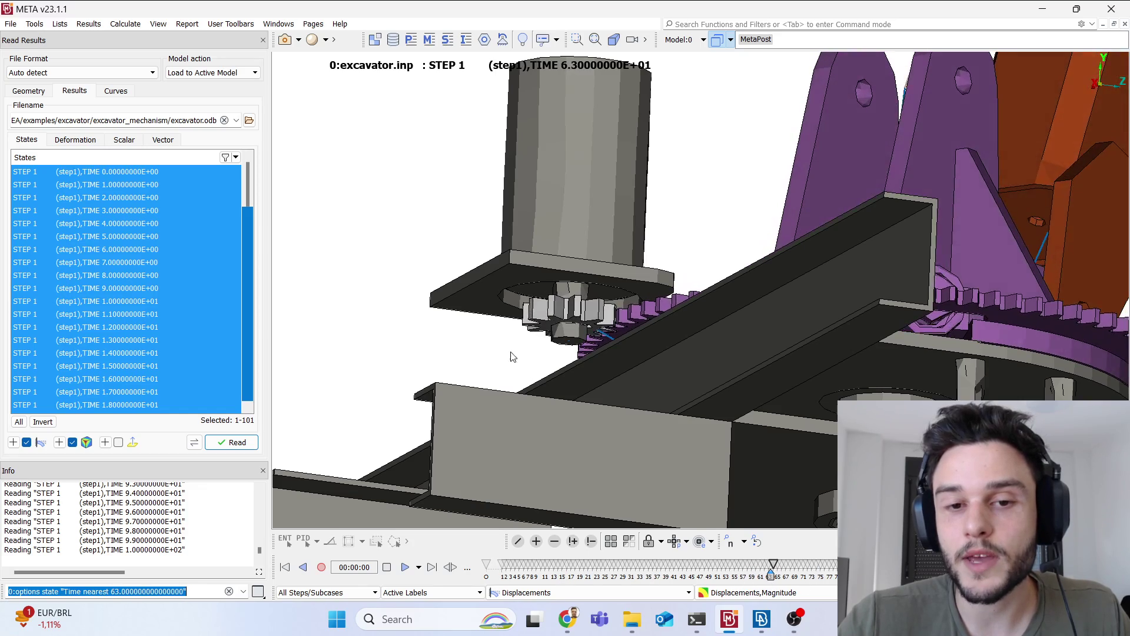
pyautogui.scroll(-5, 512, 355)
pyautogui.keyDown('ctrl'); pyautogui.moveTo(556, 329); pyautogui.dragTo(578, 400); pyautogui.keyUp('ctrl')
pyautogui.scroll(-4, 577, 397)
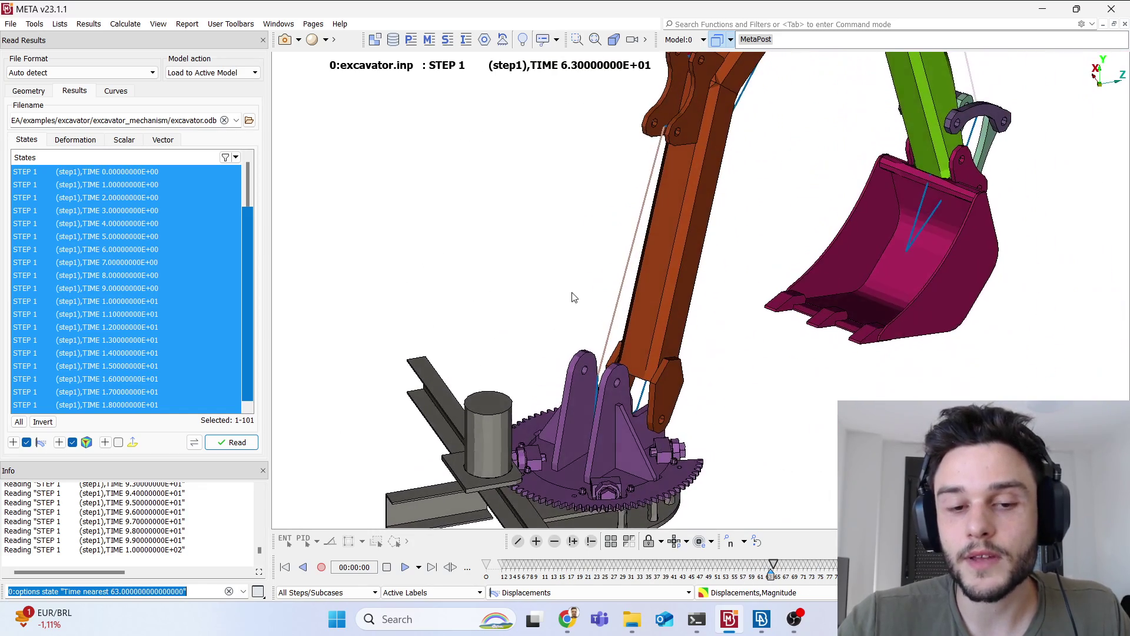
# Switch to ANSA and inspect the meshed excavator from its base and motor up to the arms and bucket.
pyautogui.hotkey('alt', 'Tab')
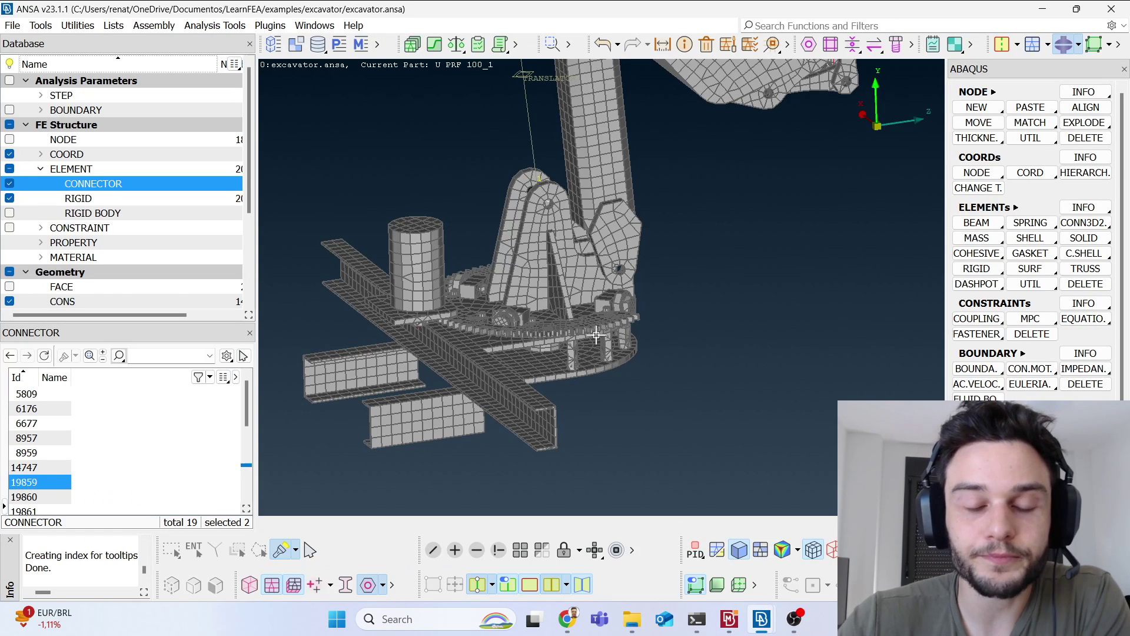
pyautogui.scroll(-4, 597, 345)
pyautogui.scroll(6, 571, 368)
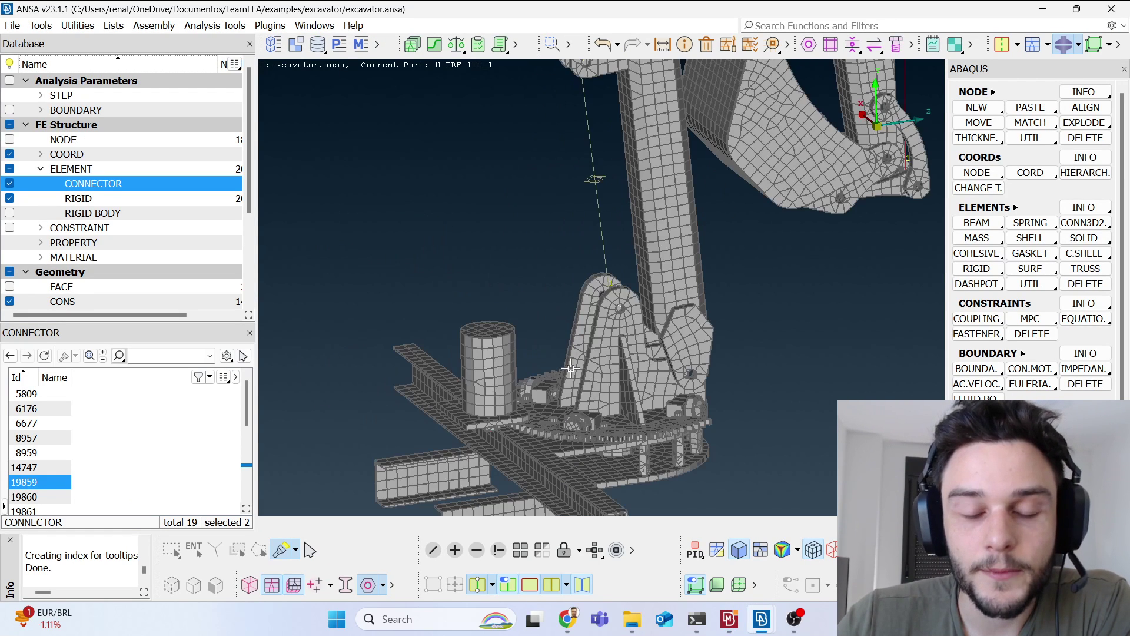
pyautogui.scroll(-4, 539, 367)
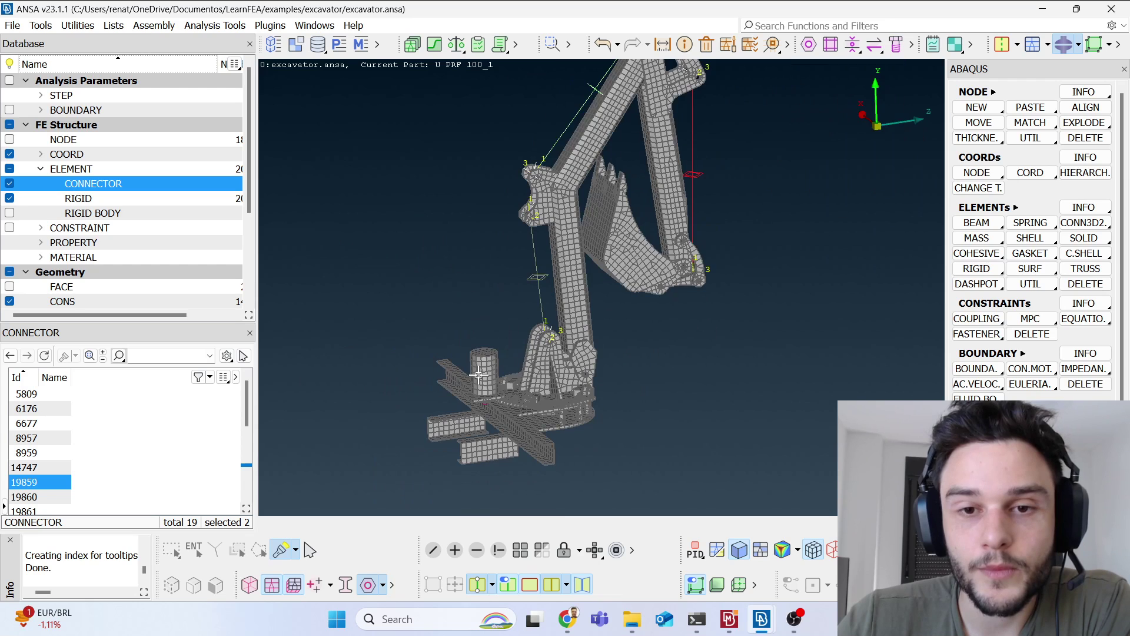
pyautogui.scroll(4, 542, 378)
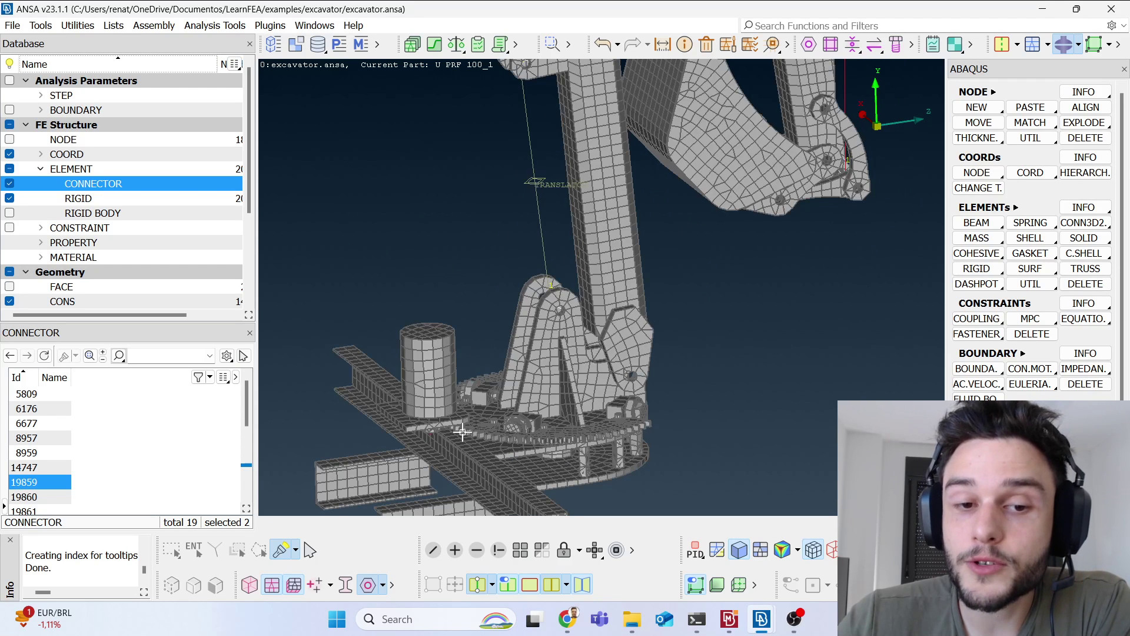
pyautogui.scroll(-3, 463, 432)
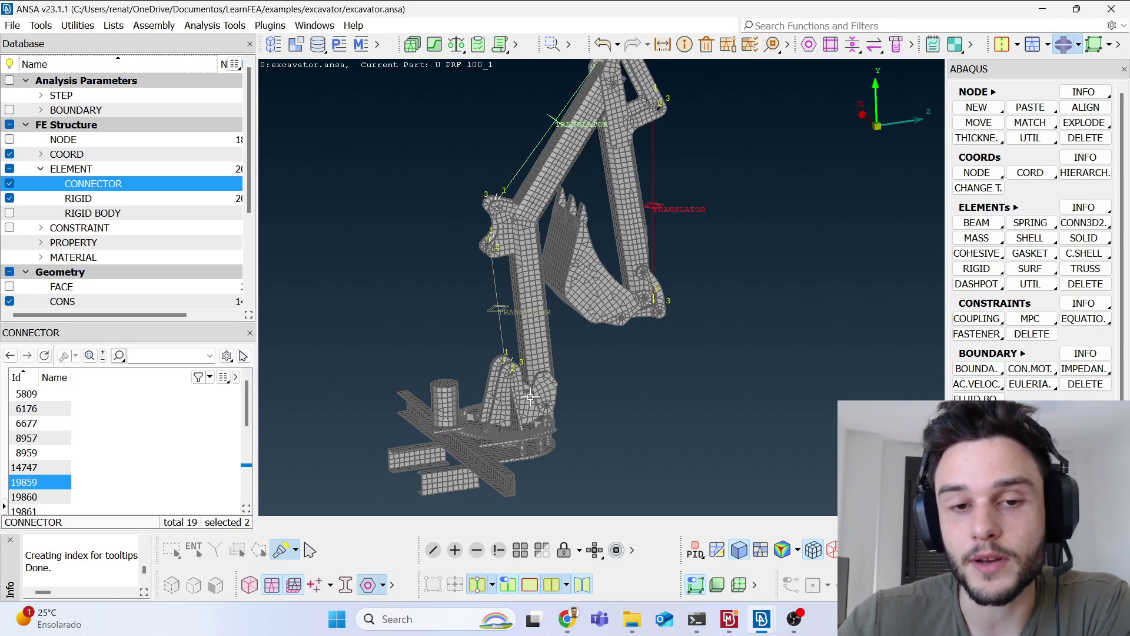
# List the rigid bodies and highlight them one by one, from arm1 and arm2 through rotating_basis and fixed_basis to small_gear.
pyautogui.click(106, 215)
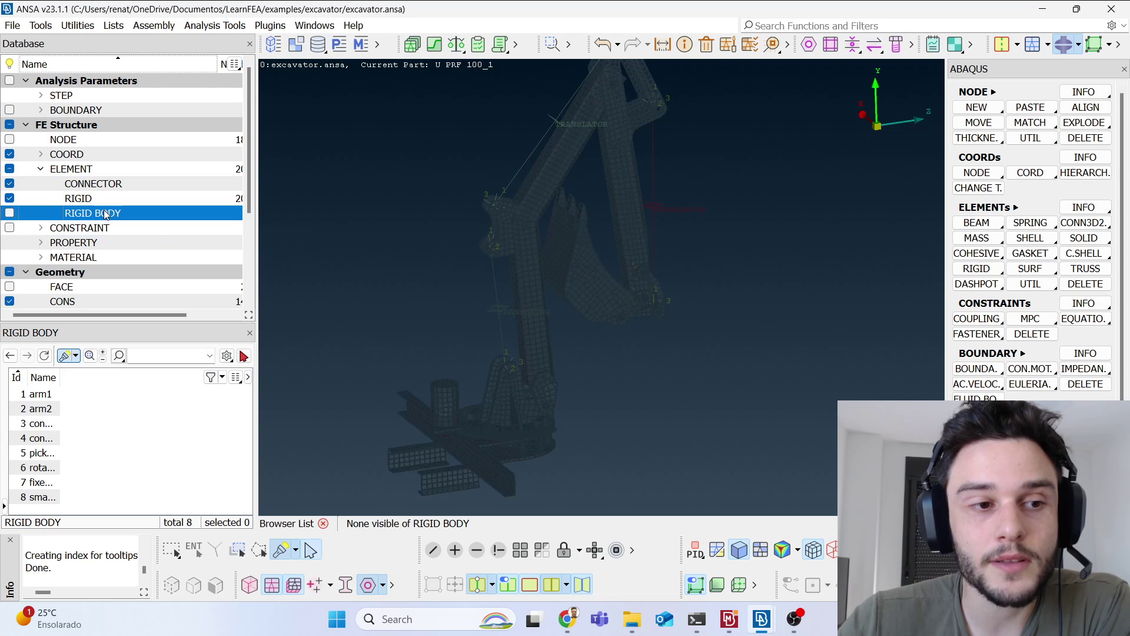
pyautogui.click(59, 394)
pyautogui.click(59, 408)
pyautogui.click(61, 424)
pyautogui.click(64, 438)
pyautogui.click(73, 467)
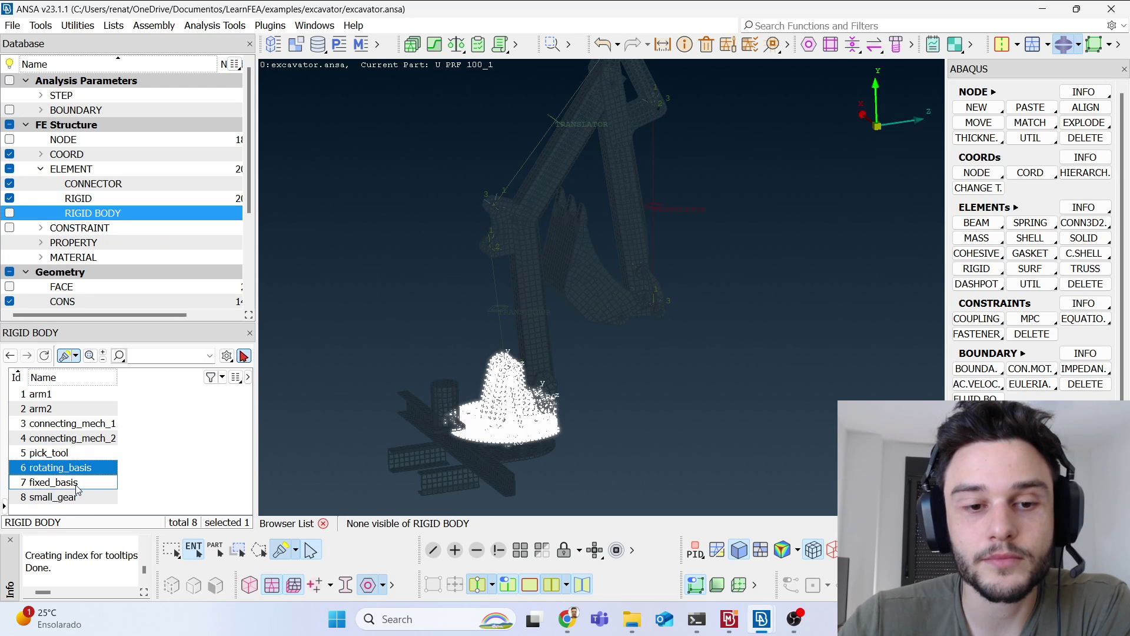
pyautogui.click(75, 483)
pyautogui.click(73, 497)
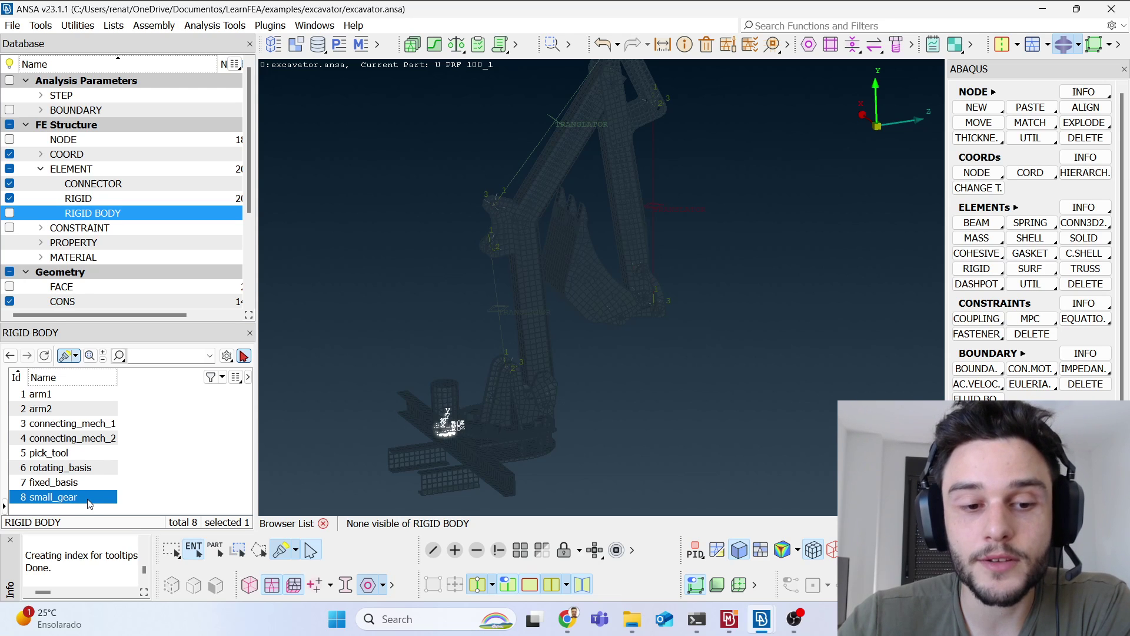
pyautogui.middleClick(695, 342)
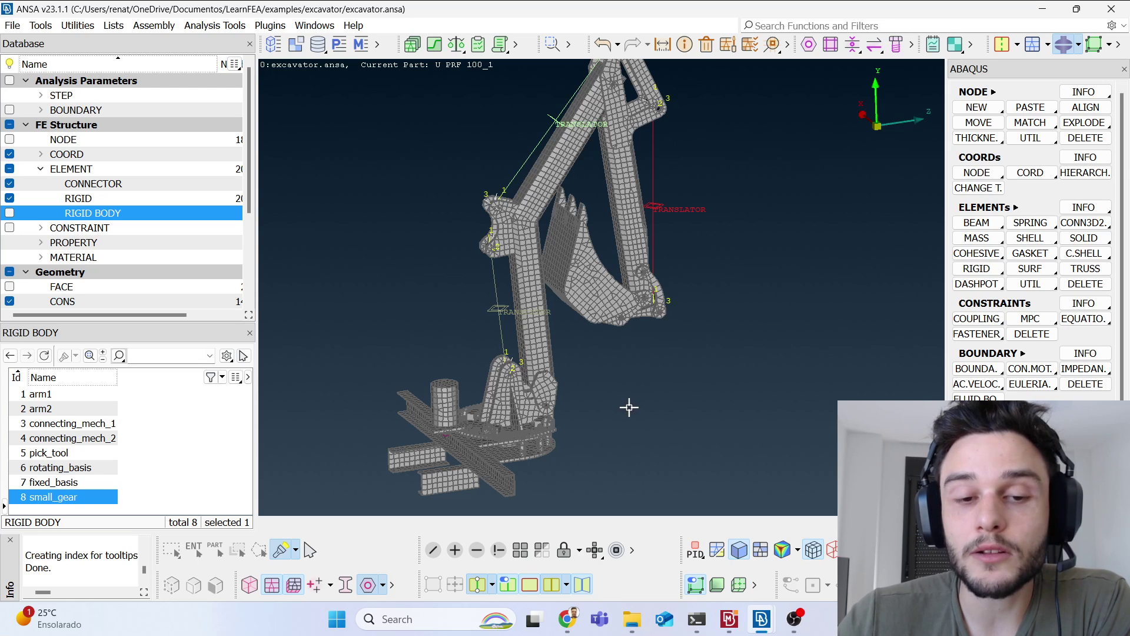
pyautogui.scroll(-7, 494, 442)
pyautogui.scroll(7, 493, 447)
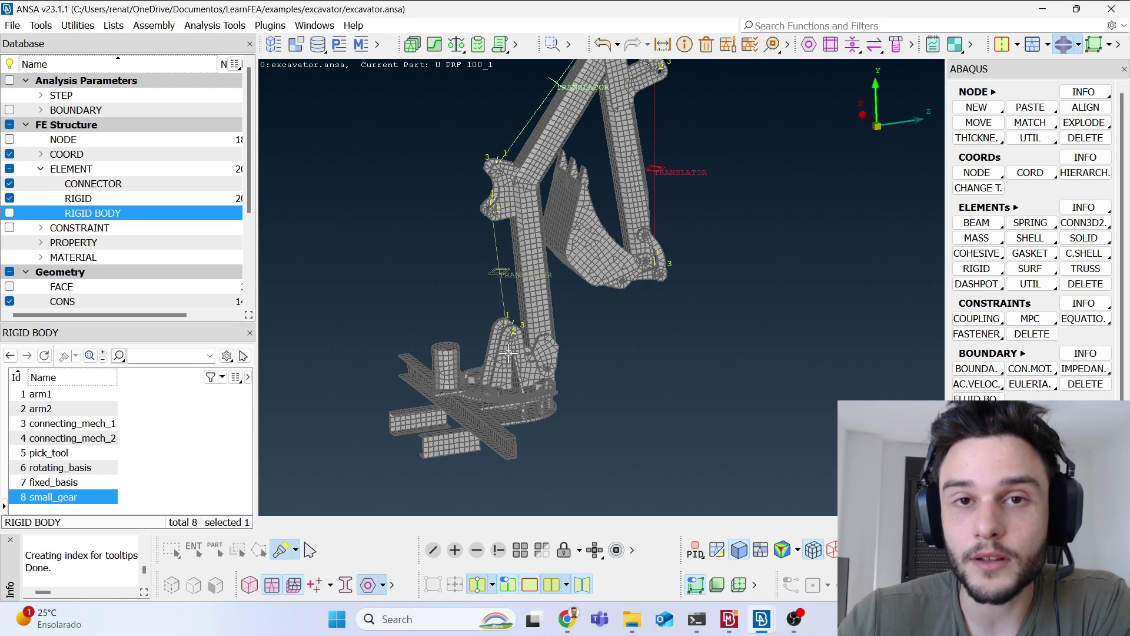
pyautogui.scroll(-5, 510, 353)
pyautogui.scroll(5, 507, 349)
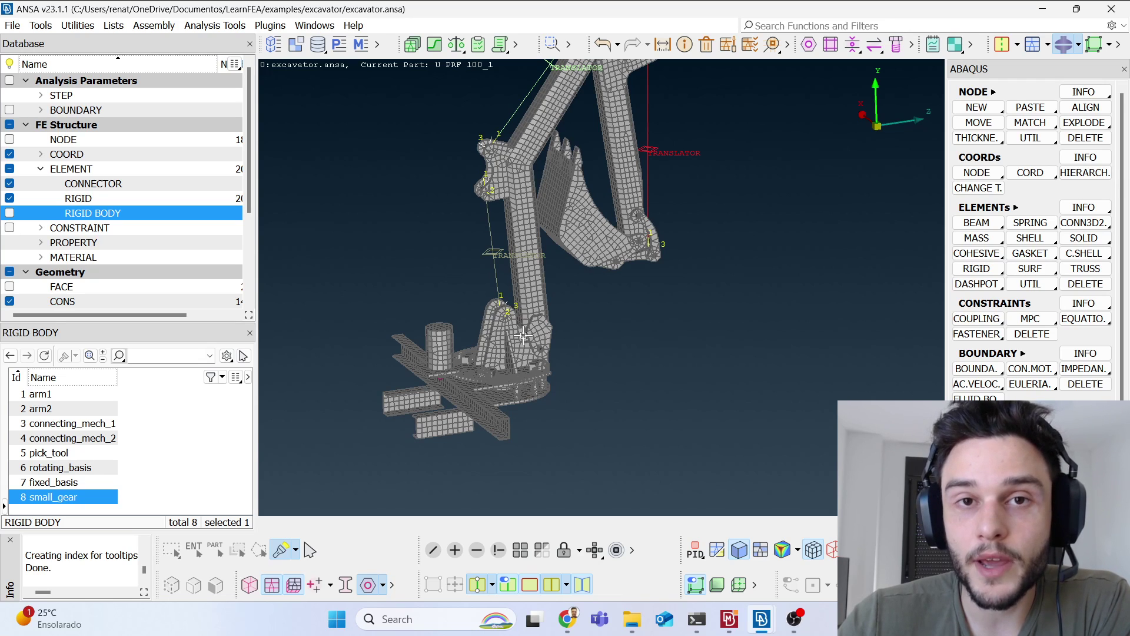
pyautogui.scroll(-2, 485, 379)
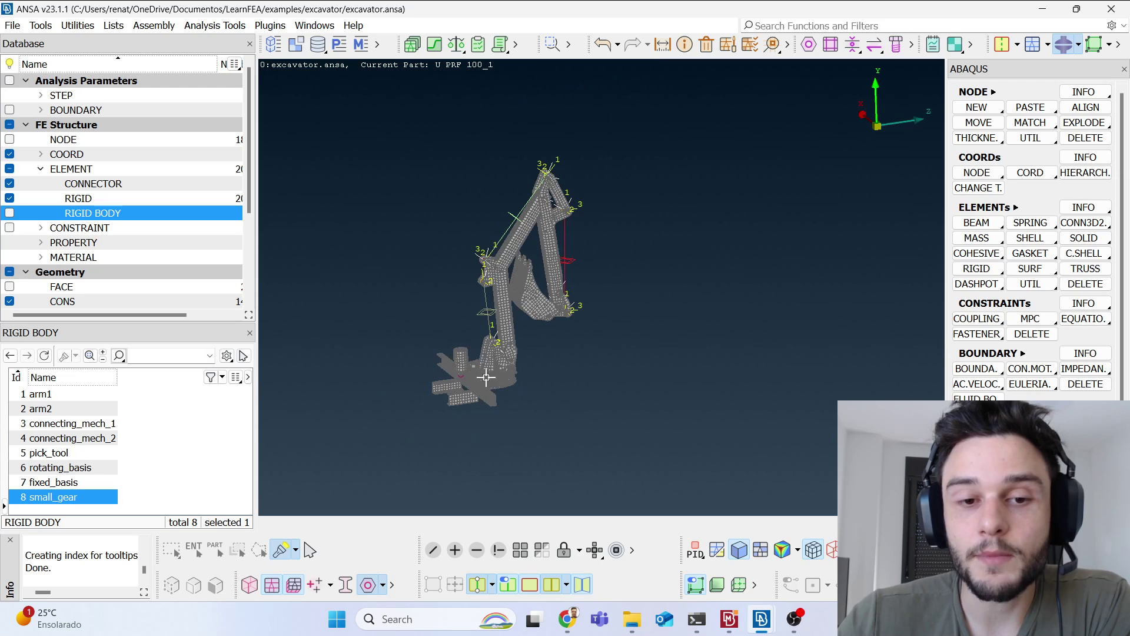
# Switch to the CrossKart_v29 model and view the complete meshed vehicle from several angles.
pyautogui.moveTo(763, 620)
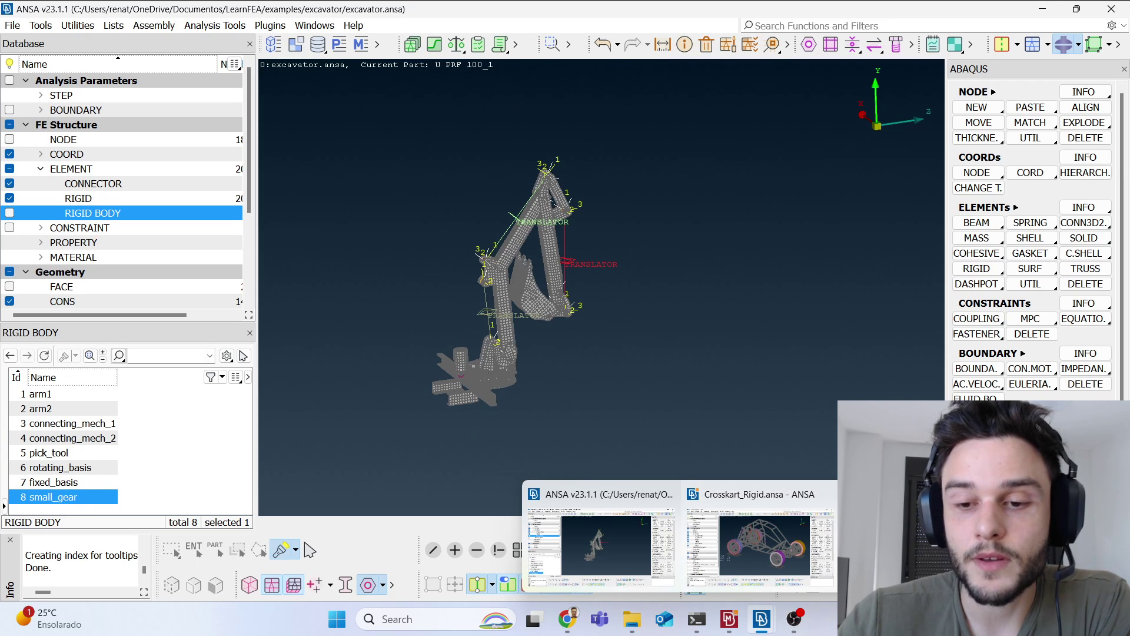
pyautogui.click(760, 545)
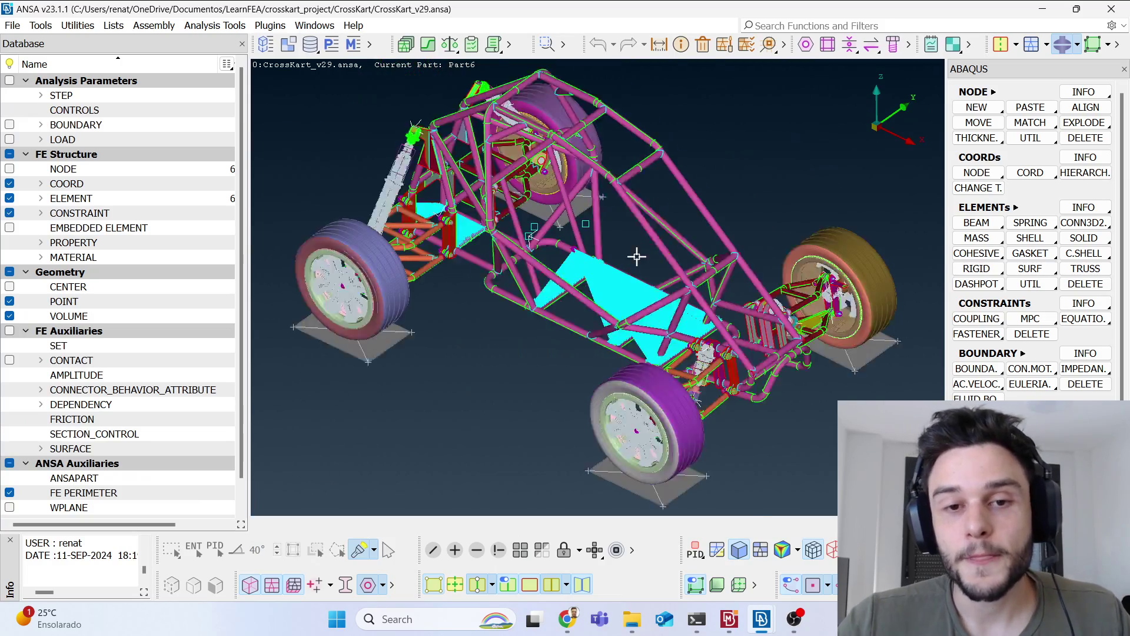
pyautogui.scroll(3, 637, 257)
pyautogui.keyDown('ctrl'); pyautogui.moveTo(648, 230); pyautogui.dragTo(619, 221); pyautogui.keyUp('ctrl')
pyautogui.scroll(-3, 641, 316)
pyautogui.moveTo(683, 317)
pyautogui.keyDown('ctrl'); pyautogui.mouseDown()
pyautogui.moveTo(711, 290)
pyautogui.moveTo(703, 310)
pyautogui.mouseUp(); pyautogui.keyUp('ctrl')
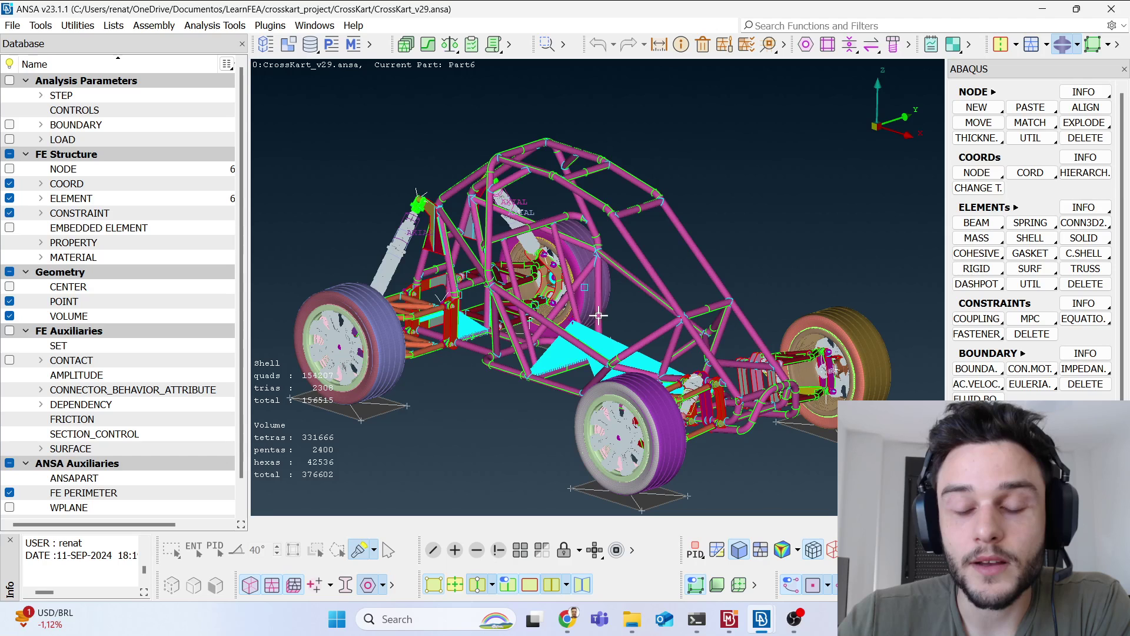
# Examine the mesh of the cross kart's tubular frame, wheels and tube joints.
pyautogui.scroll(5, 654, 284)
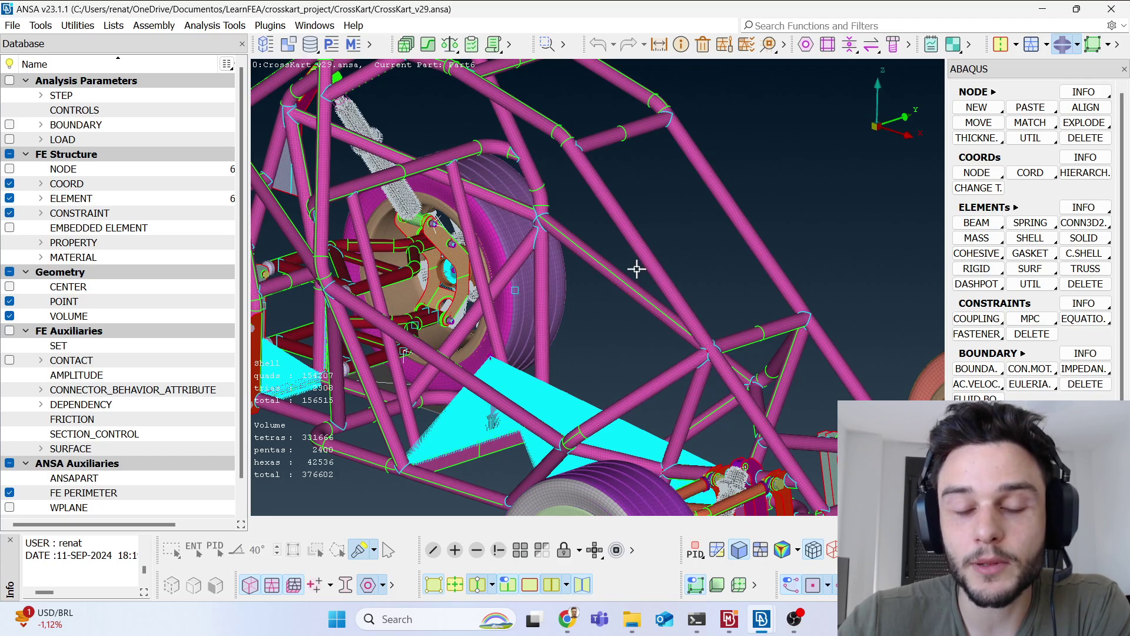
pyautogui.scroll(-5, 637, 270)
pyautogui.scroll(5, 528, 290)
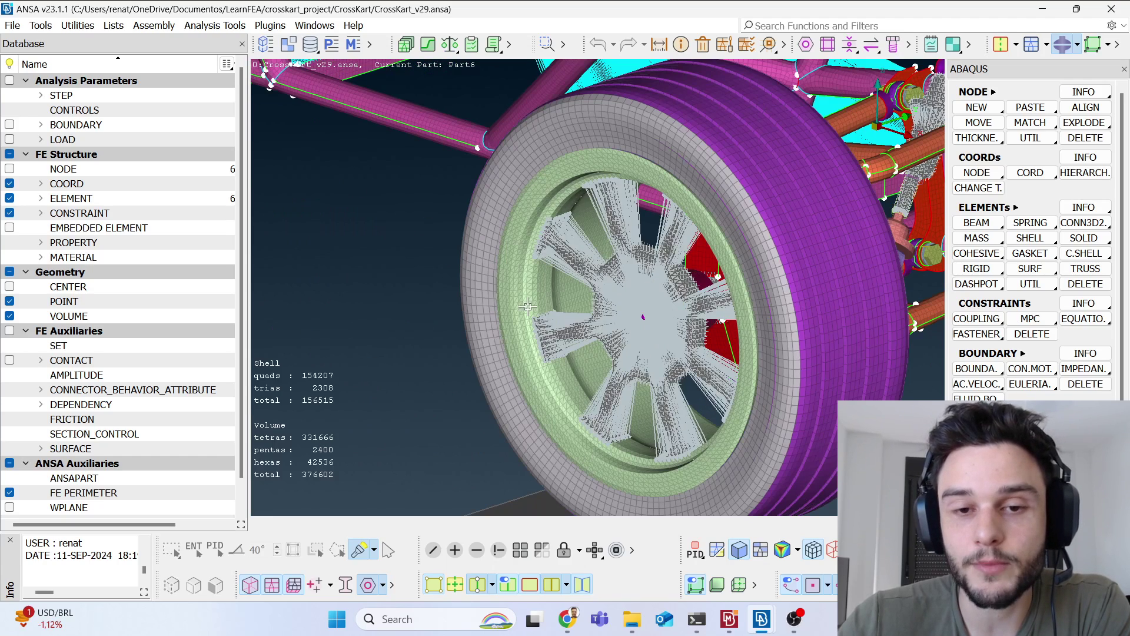
pyautogui.scroll(-5, 682, 260)
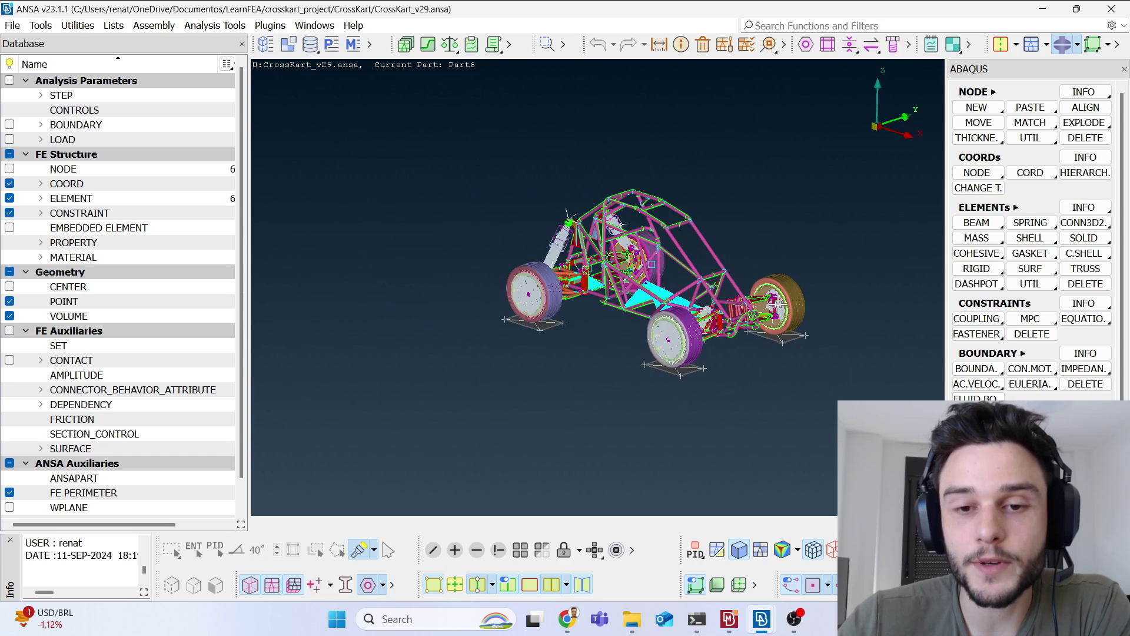
pyautogui.scroll(5, 672, 297)
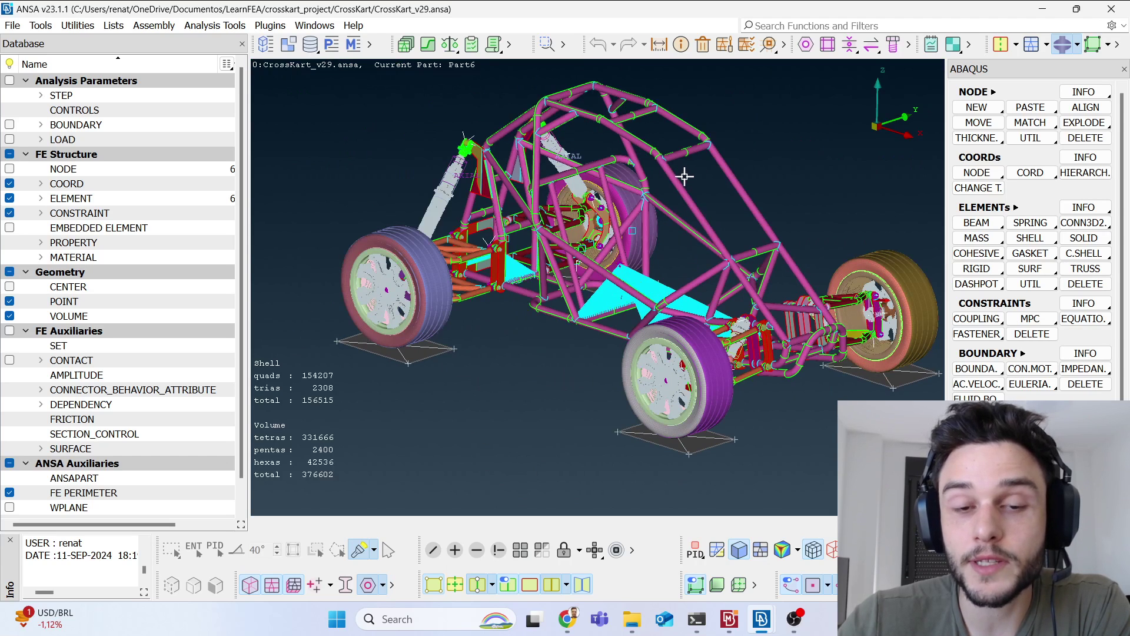
pyautogui.scroll(5, 665, 183)
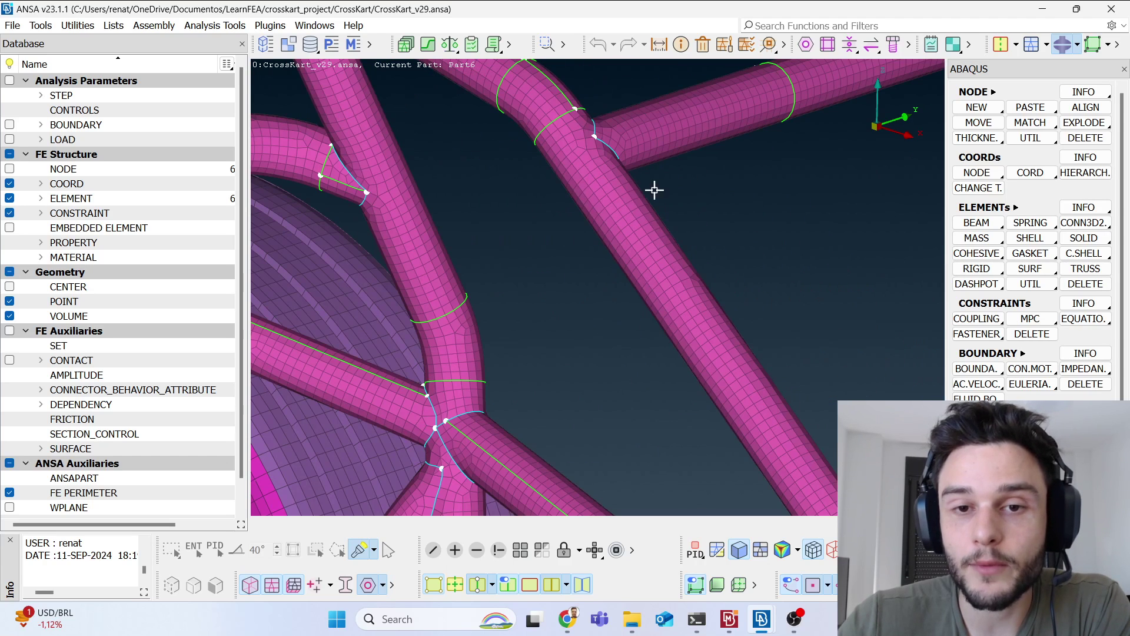
pyautogui.scroll(-5, 633, 200)
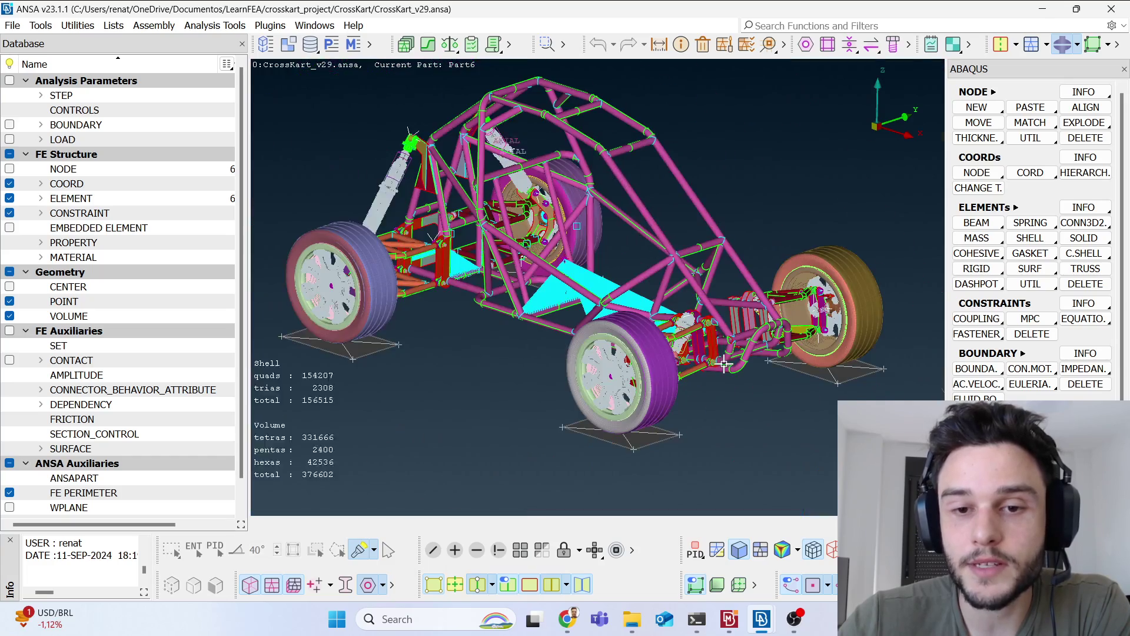
# Examine the front suspension mesh, including the shock absorber, control arms and the bolted joint where an arm meets its bracket.
pyautogui.scroll(5, 695, 346)
pyautogui.scroll(-3, 638, 265)
pyautogui.scroll(4, 601, 233)
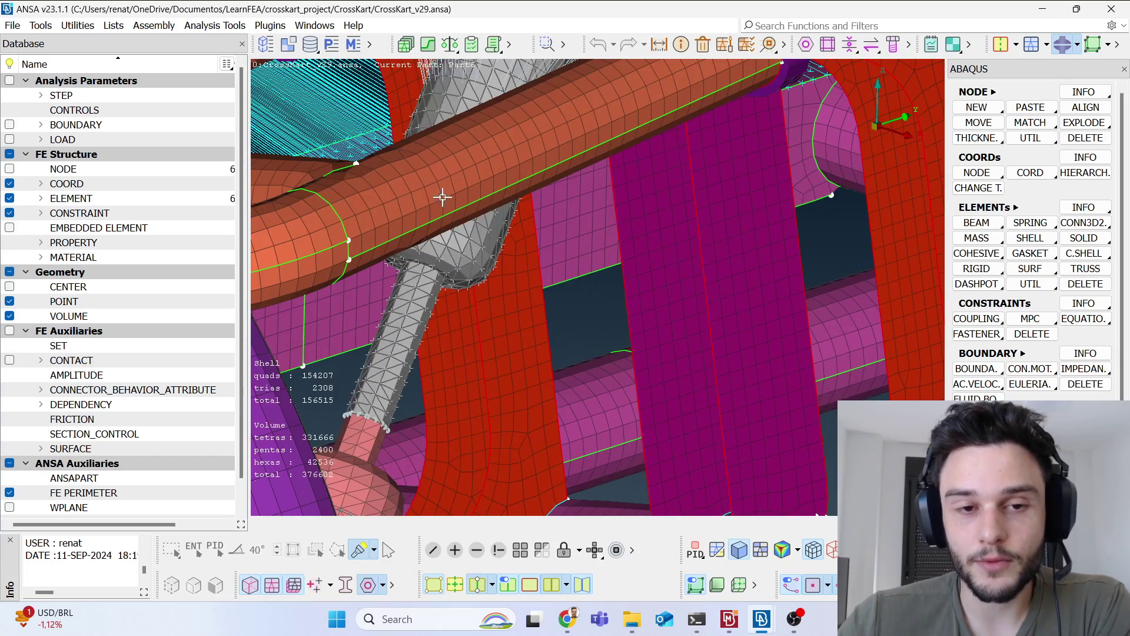
pyautogui.scroll(-6, 707, 163)
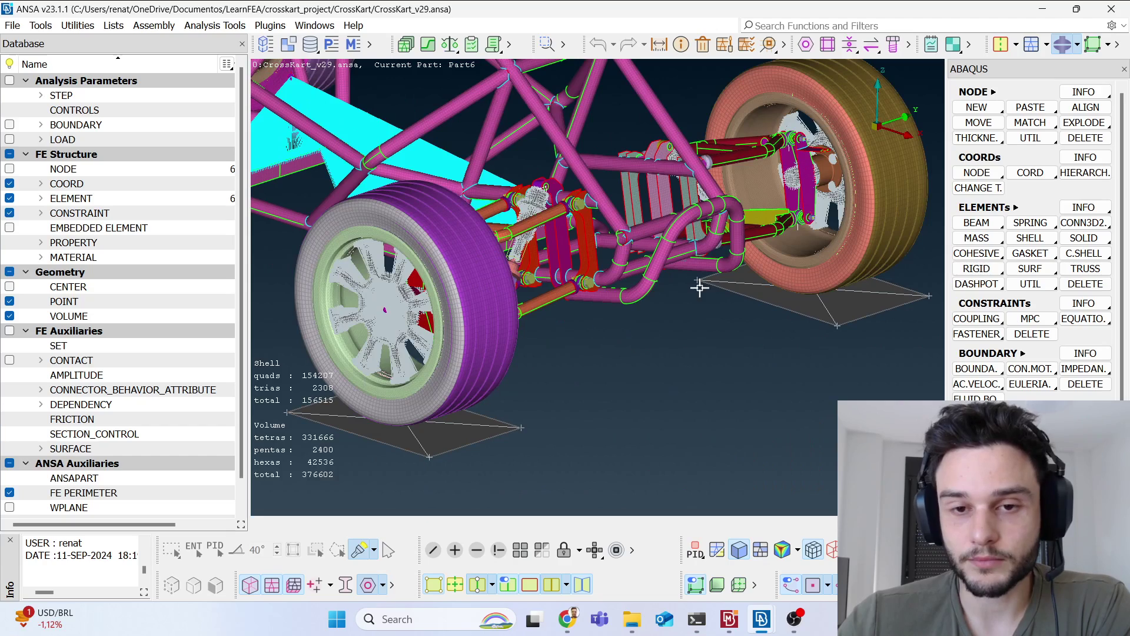
pyautogui.scroll(8, 671, 289)
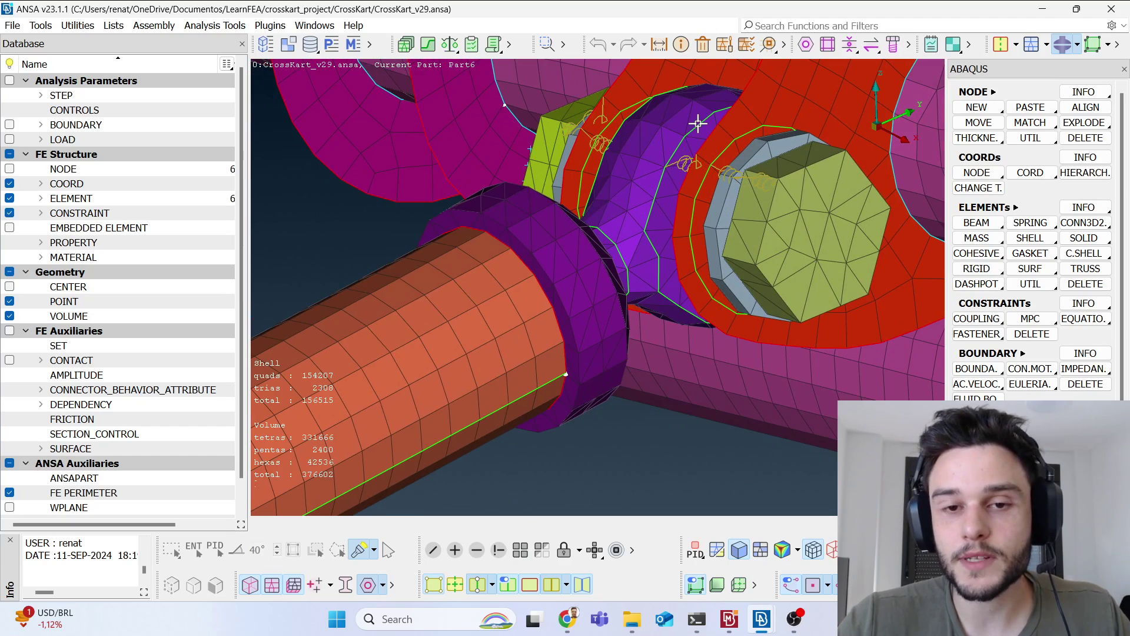
pyautogui.scroll(-4, 639, 330)
pyautogui.scroll(4, 677, 315)
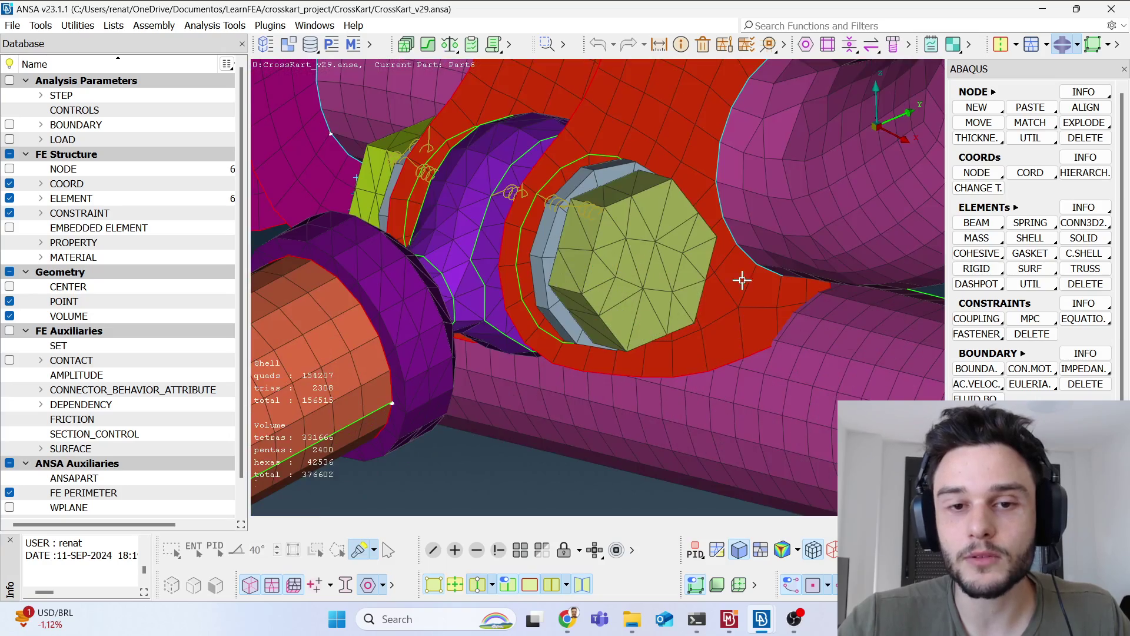
pyautogui.scroll(-5, 742, 281)
pyautogui.scroll(3, 685, 347)
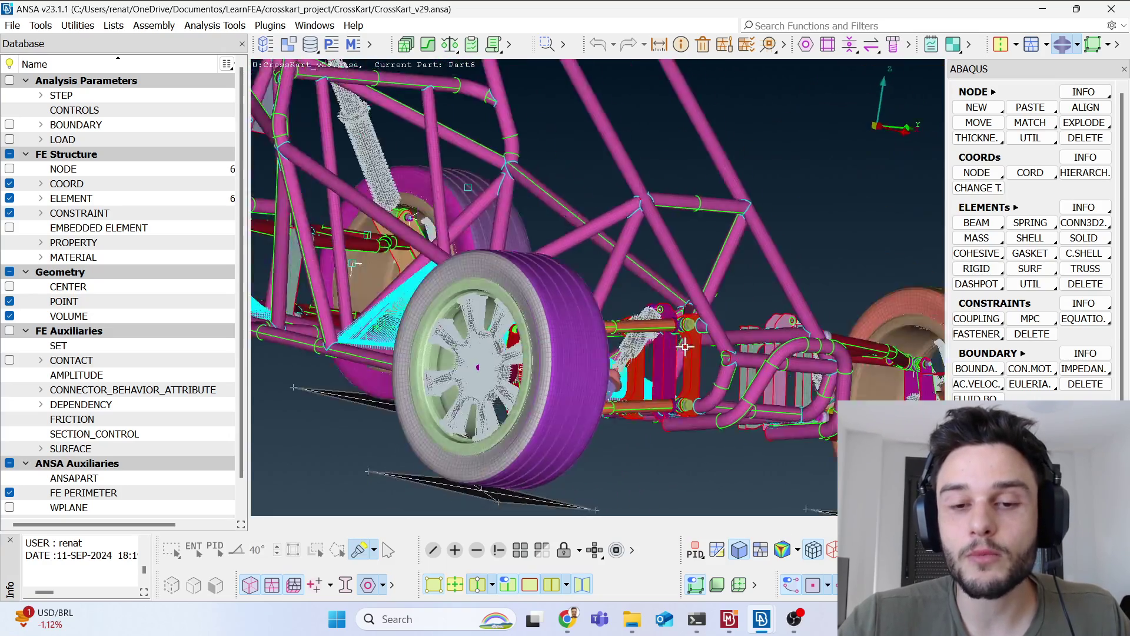
pyautogui.scroll(5, 685, 347)
pyautogui.scroll(-5, 711, 381)
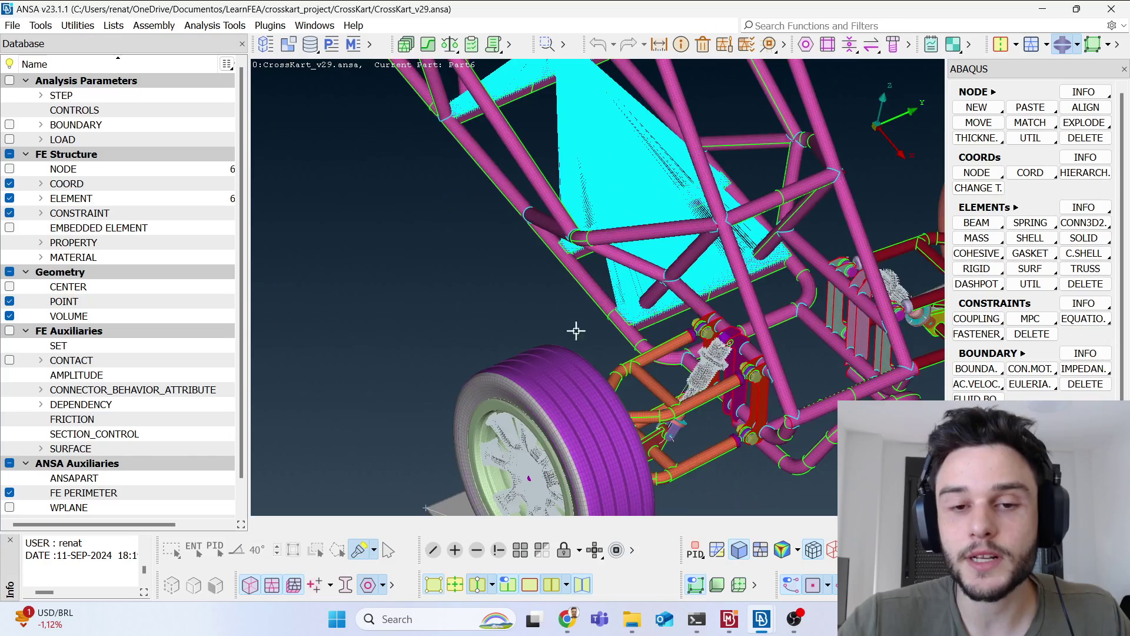
# Inspect the rear suspension and shock absorbers, the front suspension and the whole cross kart.
pyautogui.keyDown('ctrl'); pyautogui.moveTo(617, 349); pyautogui.dragTo(676, 507, button='middle'); pyautogui.keyUp('ctrl')
pyautogui.keyDown('ctrl'); pyautogui.moveTo(532, 247); pyautogui.dragTo(617, 429, button='middle'); pyautogui.keyUp('ctrl')
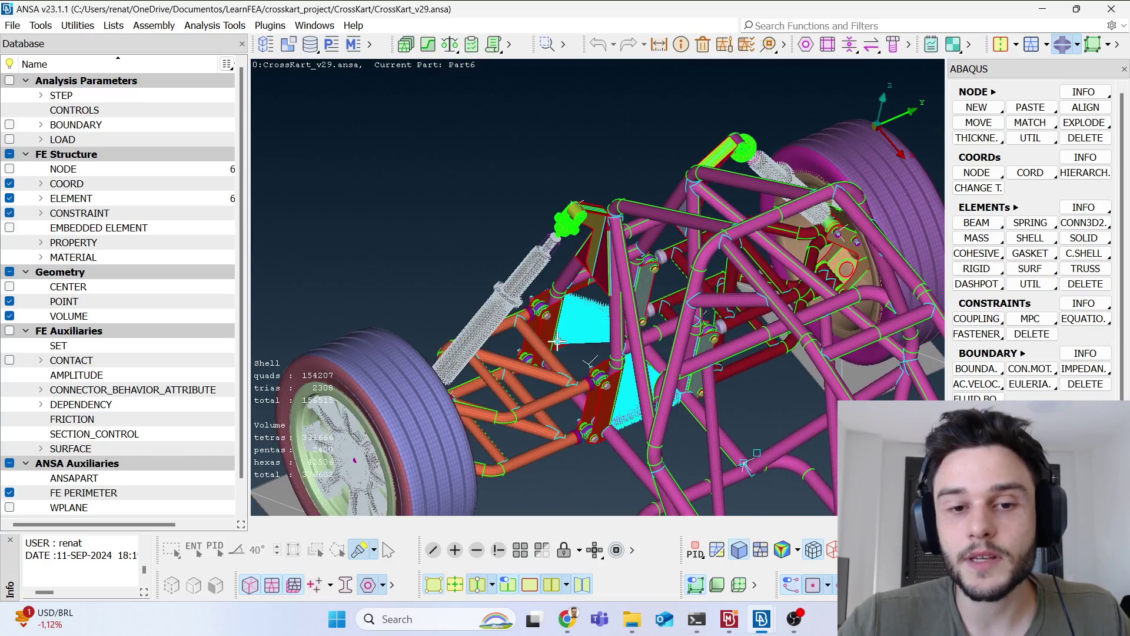
pyautogui.scroll(-10, 558, 348)
pyautogui.scroll(10, 573, 317)
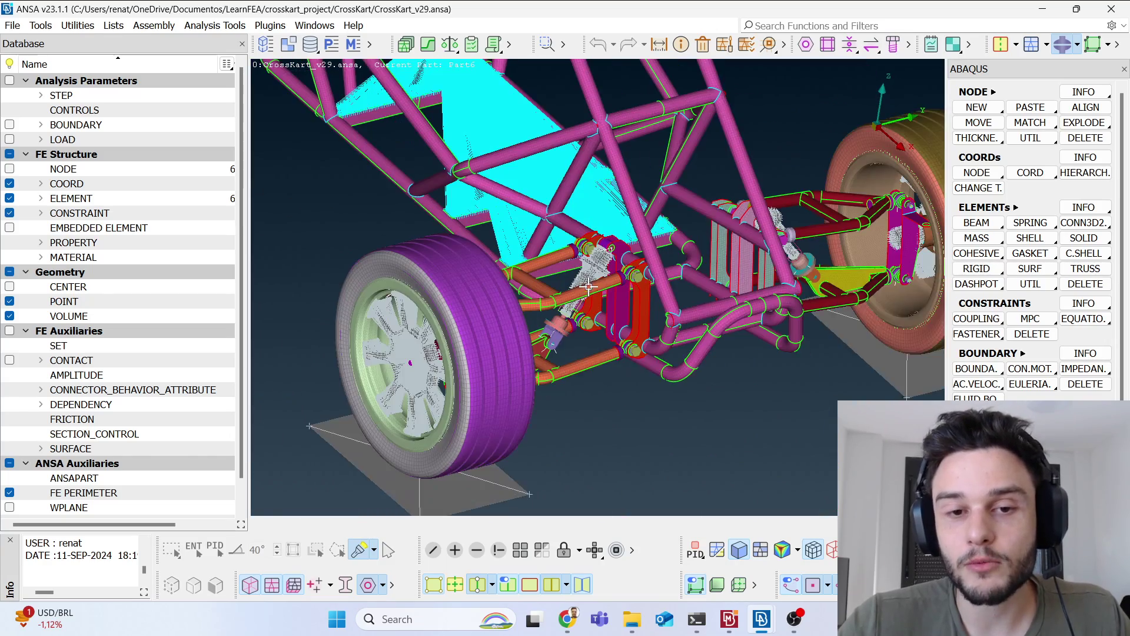
pyautogui.keyDown('ctrl'); pyautogui.moveTo(644, 233); pyautogui.dragTo(656, 228); pyautogui.keyUp('ctrl')
pyautogui.scroll(-5, 666, 349)
pyautogui.moveTo(619, 264)
pyautogui.keyDown('ctrl'); pyautogui.mouseDown()
pyautogui.moveTo(606, 247)
pyautogui.moveTo(637, 262)
pyautogui.mouseUp(); pyautogui.keyUp('ctrl')
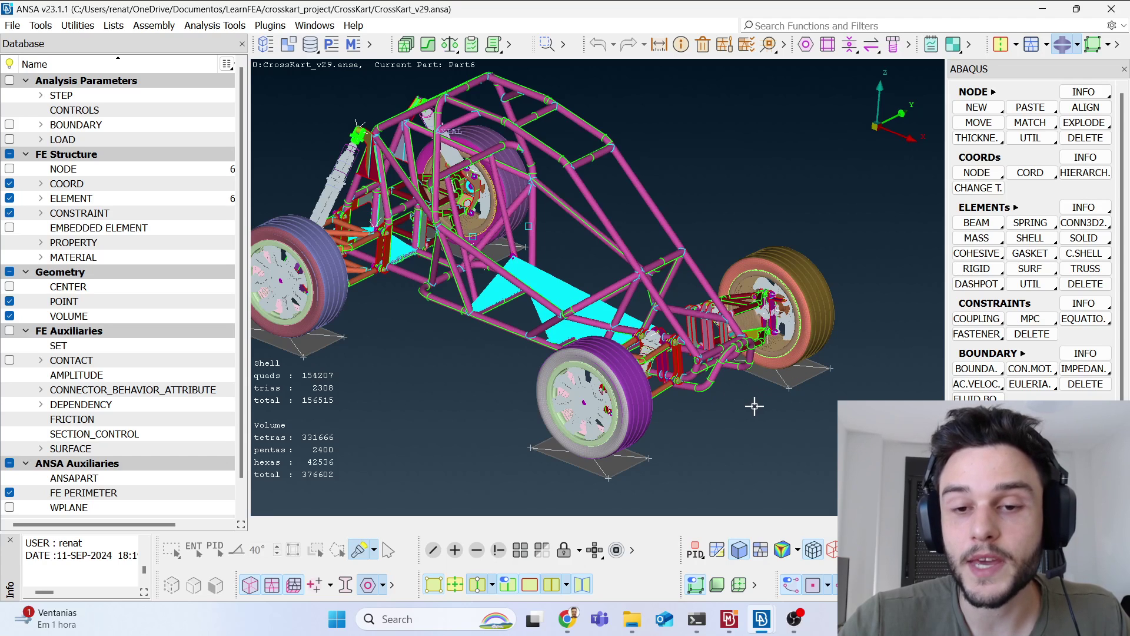
# Review the detailed cross kart as a whole and around its front wheel, suspension and floor panels.
pyautogui.scroll(-3, 650, 364)
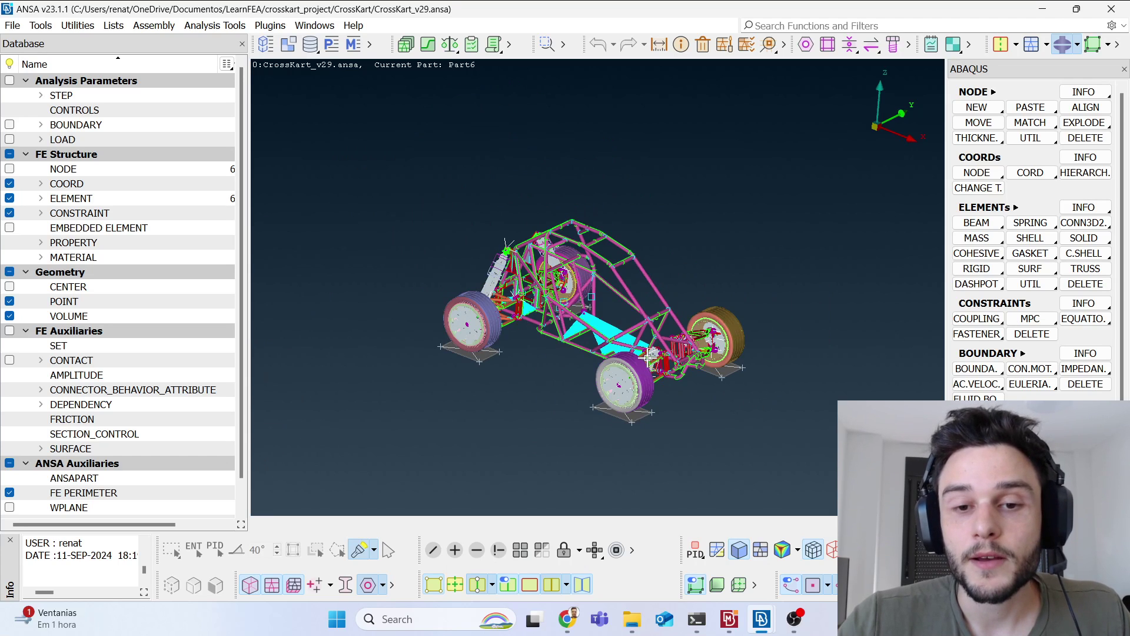
pyautogui.scroll(4, 657, 330)
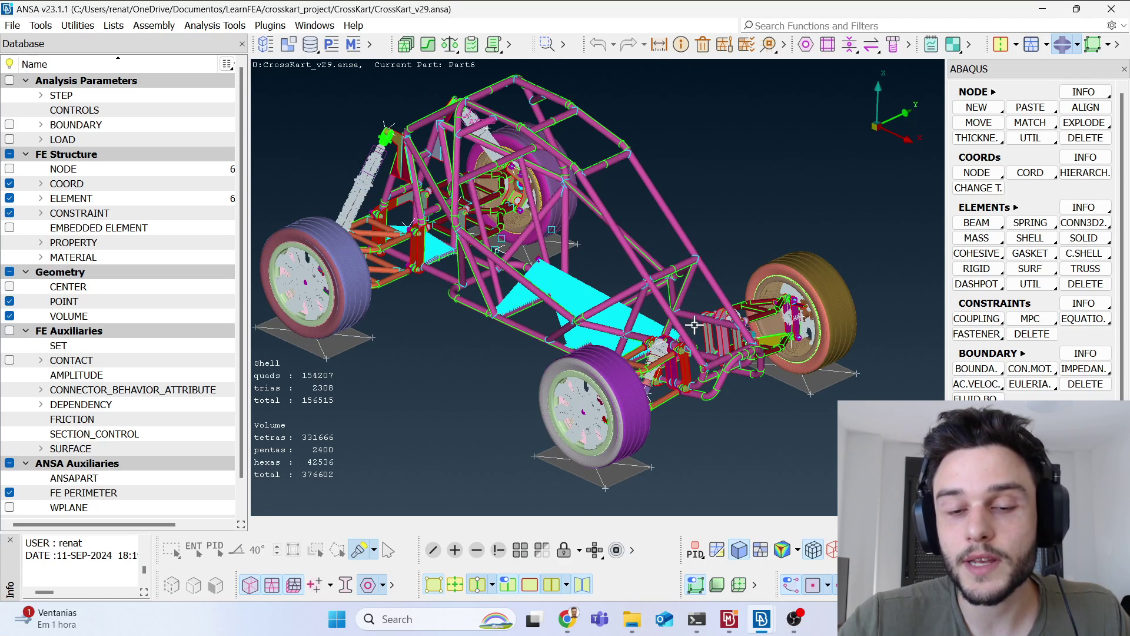
pyautogui.scroll(3, 718, 419)
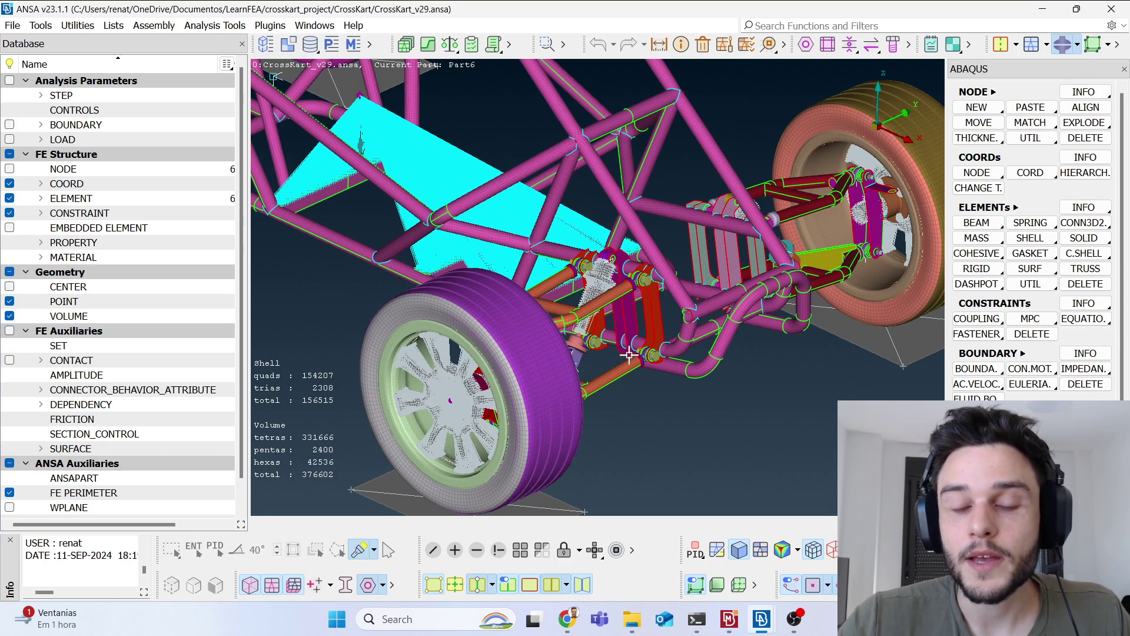
pyautogui.scroll(-3, 723, 419)
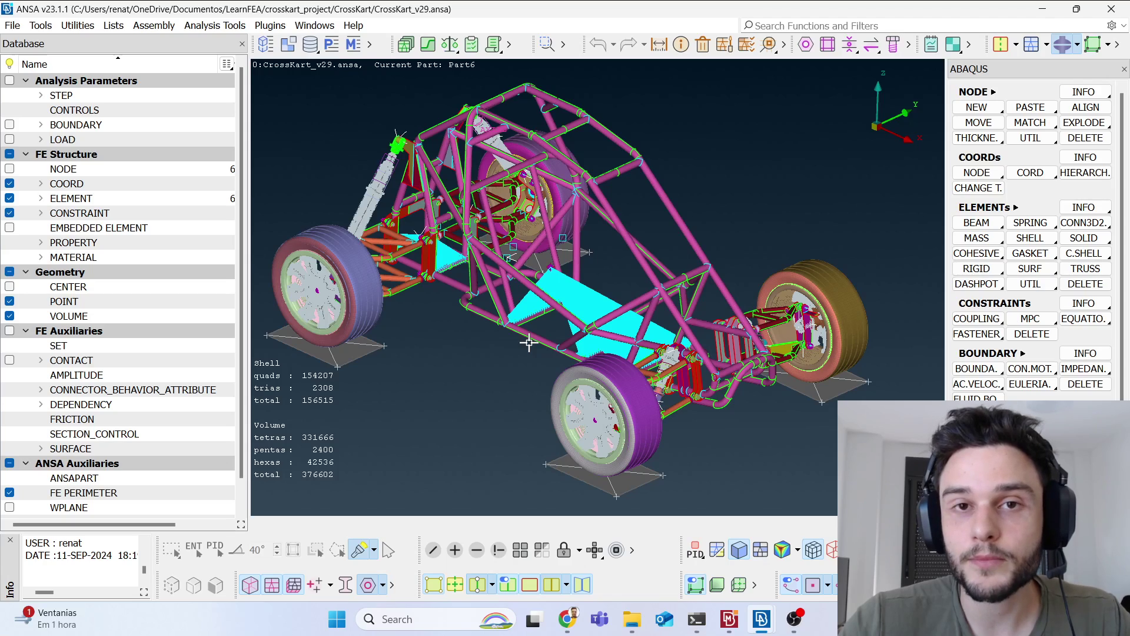
pyautogui.scroll(-5, 681, 364)
pyautogui.scroll(5, 675, 365)
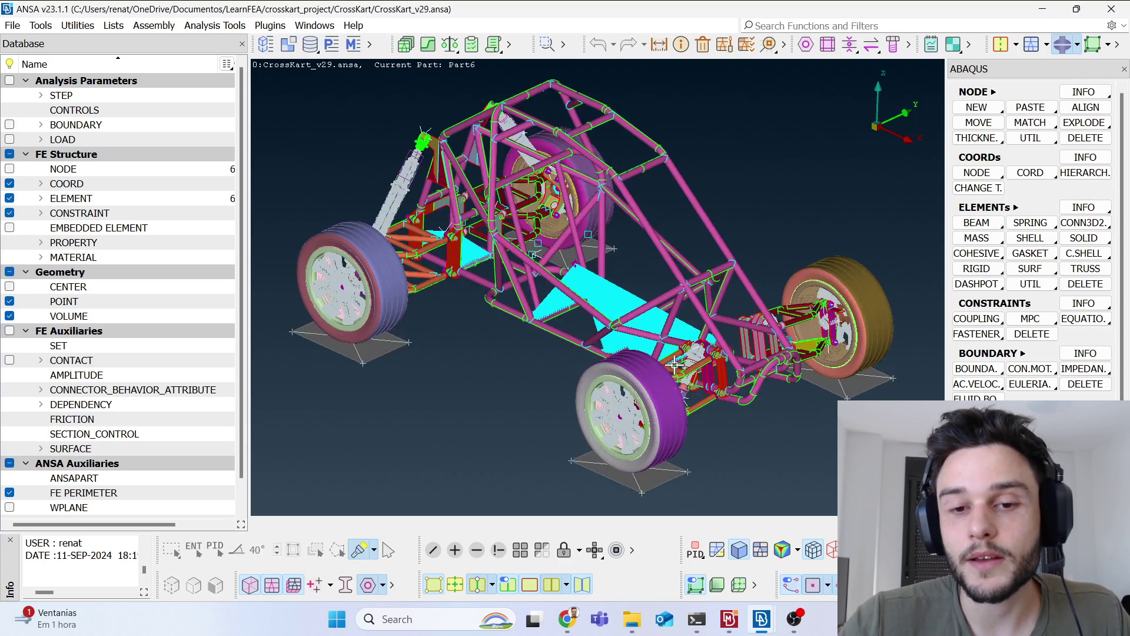
pyautogui.scroll(6, 675, 365)
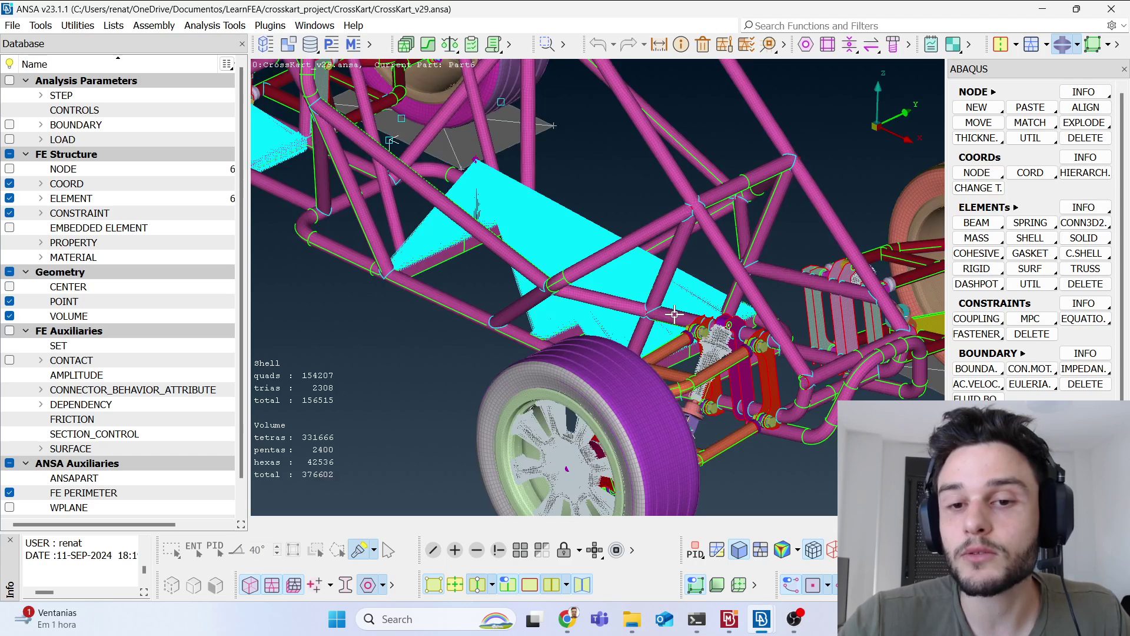
pyautogui.scroll(-3, 675, 314)
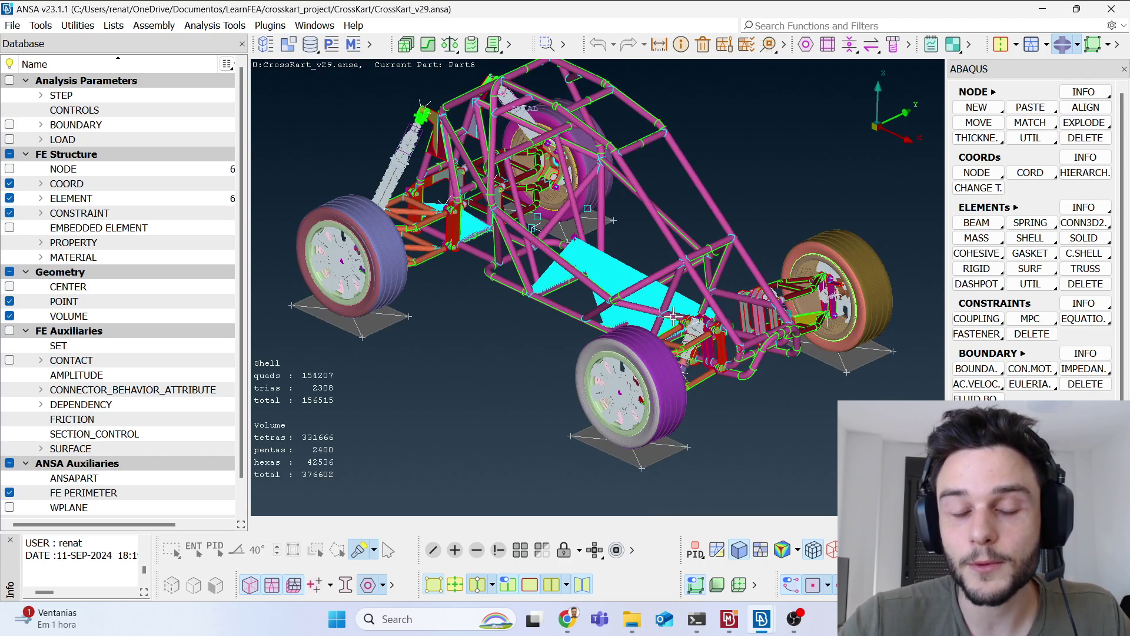
# Switch to the Crosskart_Rigid model and view the simplified rigid version of the whole vehicle.
pyautogui.hotkey('alt', 'Tab')
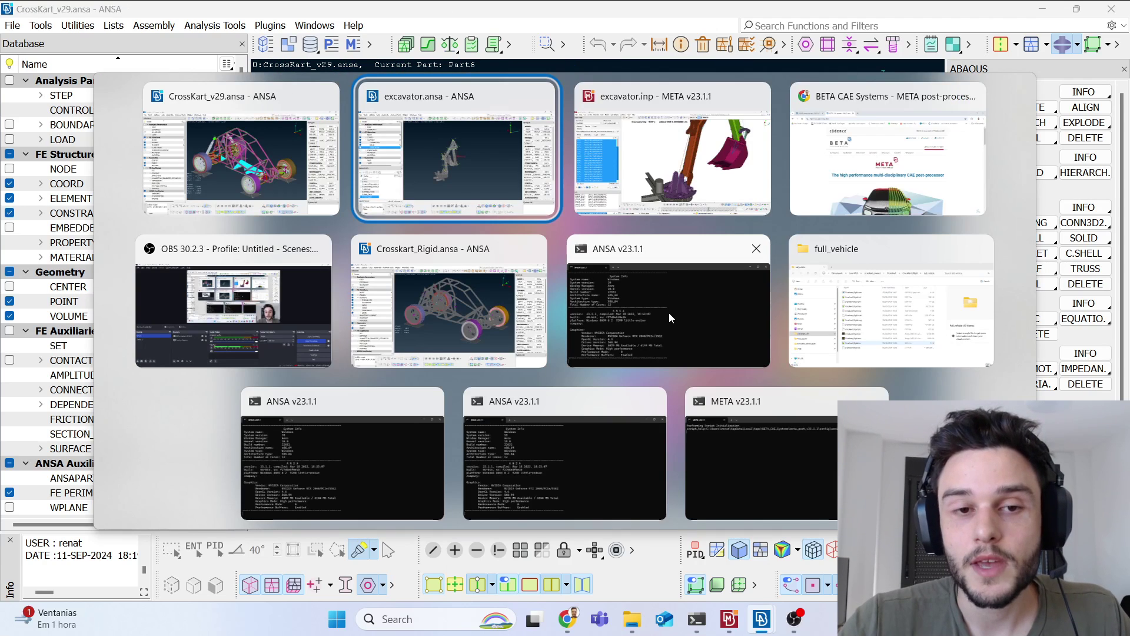
pyautogui.click(476, 287)
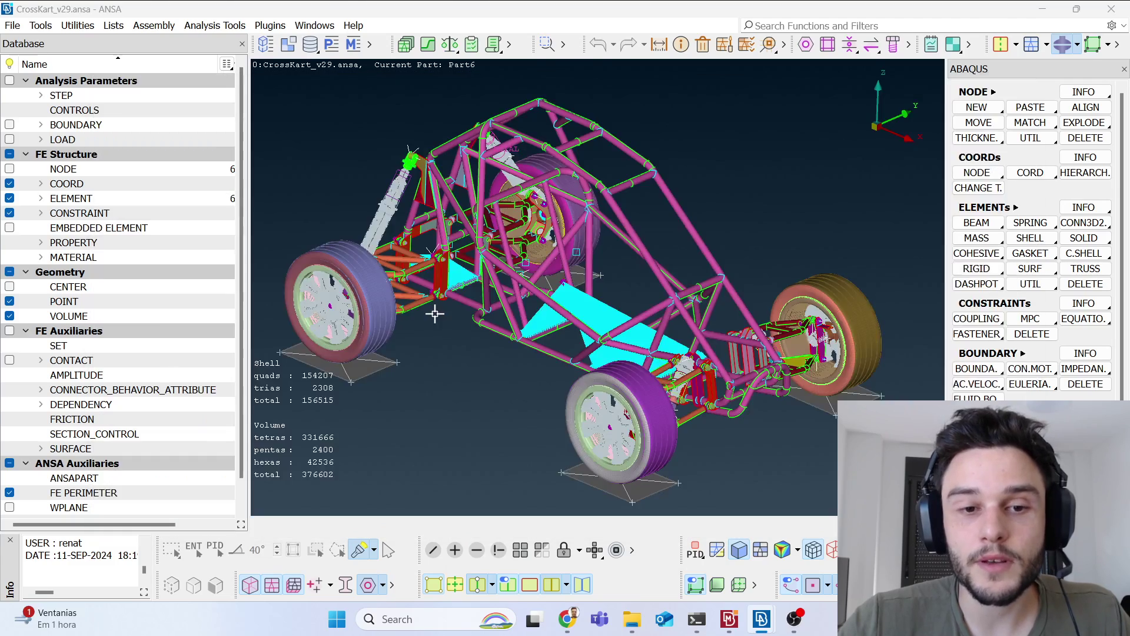
pyautogui.keyDown('ctrl'); pyautogui.moveTo(616, 247); pyautogui.dragTo(594, 229); pyautogui.keyUp('ctrl')
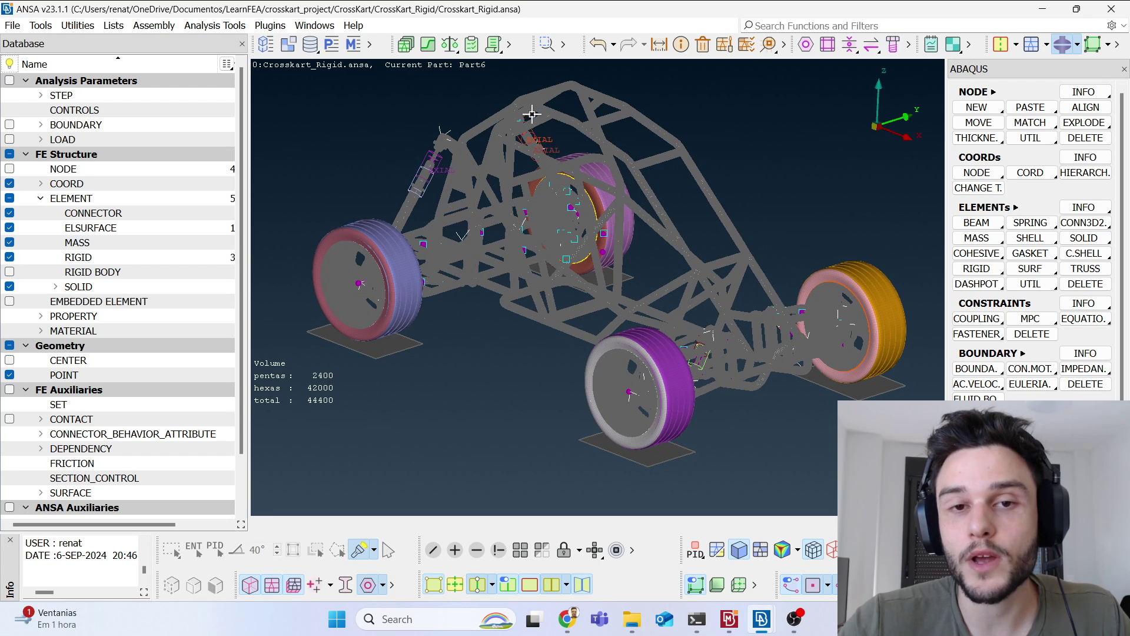
pyautogui.keyDown('ctrl'); pyautogui.moveTo(729, 351); pyautogui.dragTo(698, 357); pyautogui.keyUp('ctrl')
# Switch to the excavator model for comparison and return to the Crosskart_Rigid model.
pyautogui.hotkey('alt', 'Tab')
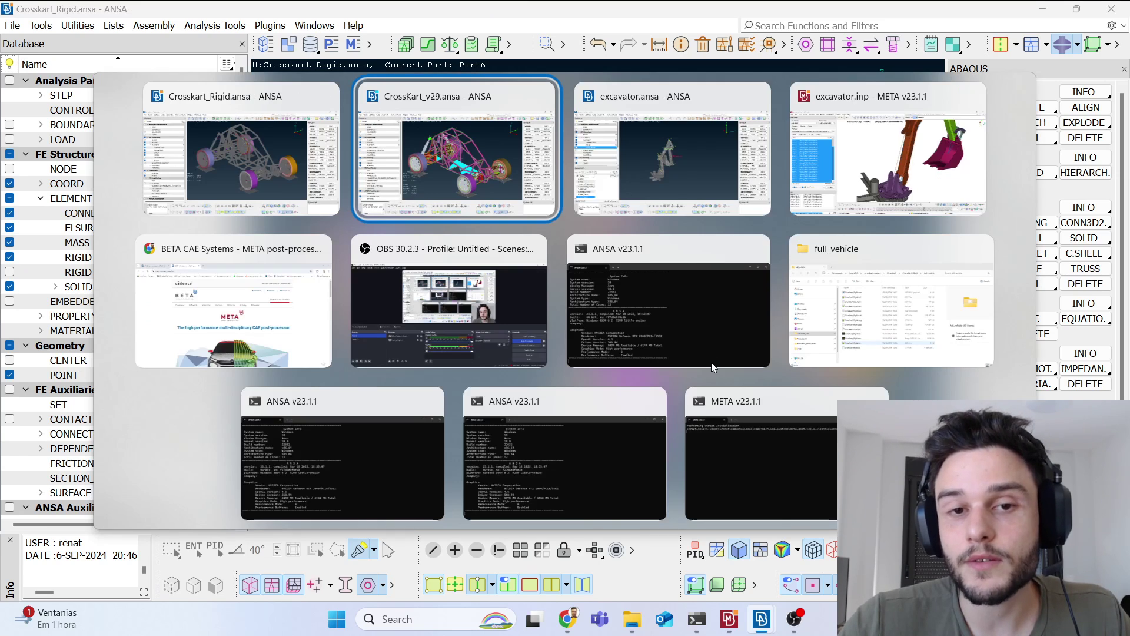
pyautogui.hotkey('alt', 'Tab')
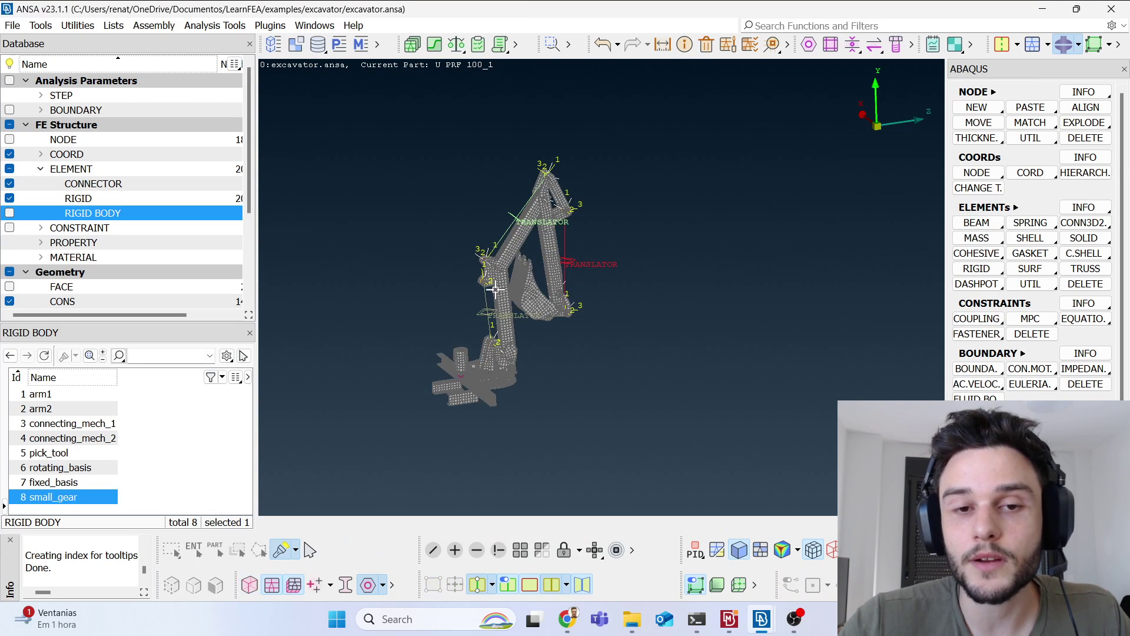
pyautogui.hotkey('alt', 'Tab')
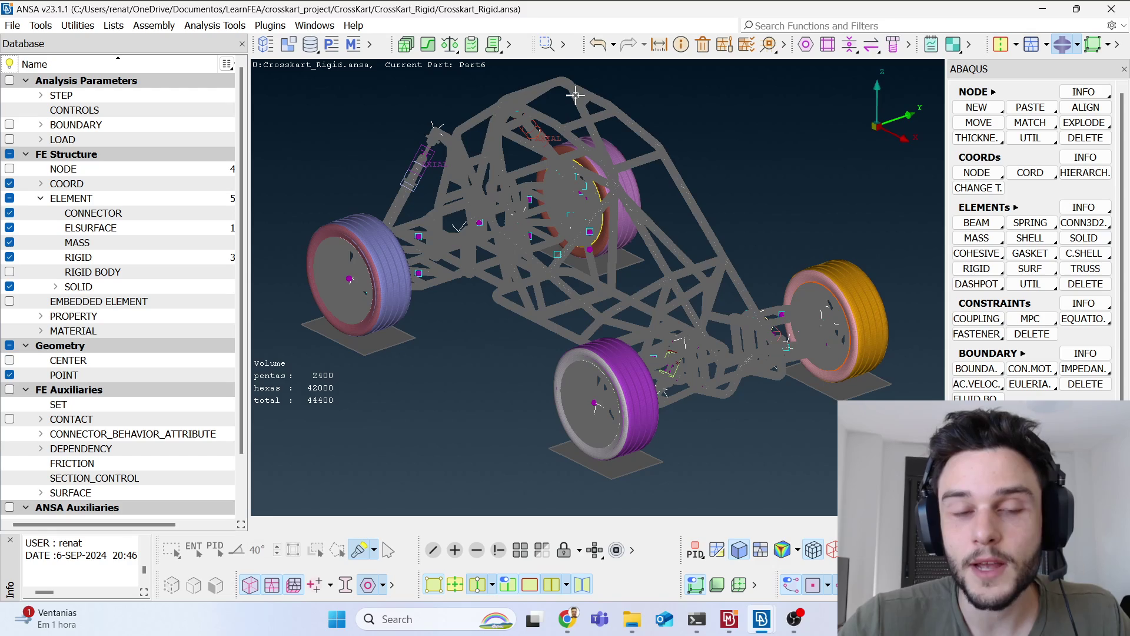
# List the connector elements and highlight the ones joining the front upper control arm to the chassis and wheel knuckle.
pyautogui.scroll(5, 695, 389)
pyautogui.keyDown('ctrl'); pyautogui.moveTo(588, 251); pyautogui.dragTo(653, 235); pyautogui.keyUp('ctrl')
pyautogui.doubleClick(191, 209)
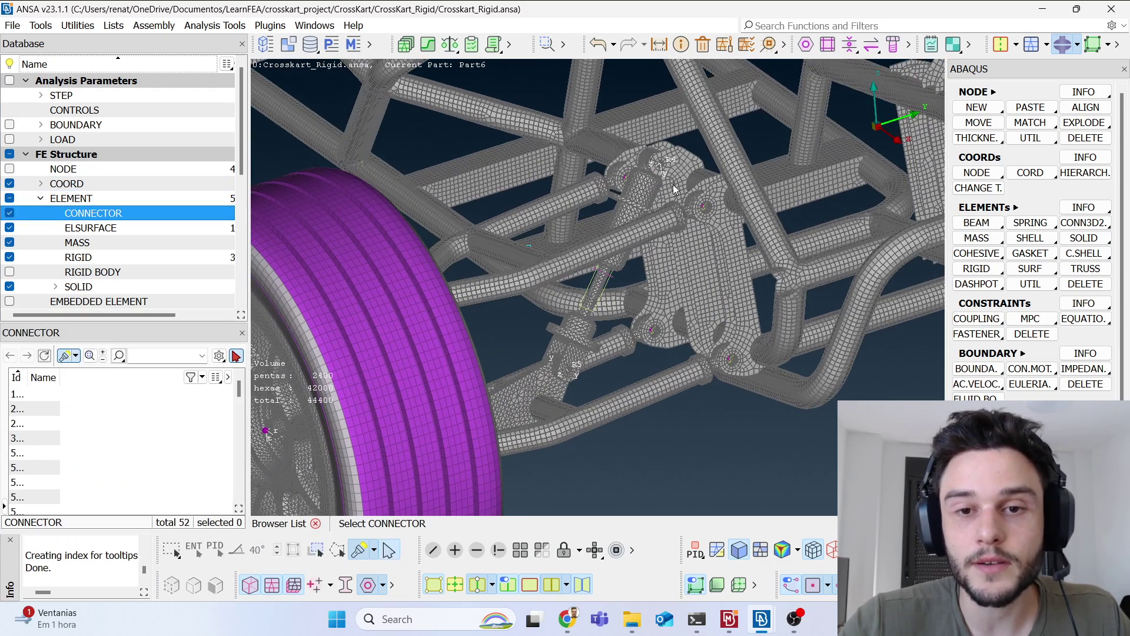
pyautogui.moveTo(685, 196); pyautogui.dragTo(735, 235)
pyautogui.moveTo(609, 155); pyautogui.dragTo(649, 200)
pyautogui.keyDown('ctrl'); pyautogui.moveTo(601, 236); pyautogui.dragTo(530, 288); pyautogui.keyUp('ctrl')
pyautogui.keyDown('ctrl'); pyautogui.moveTo(488, 248); pyautogui.dragTo(505, 250); pyautogui.keyUp('ctrl')
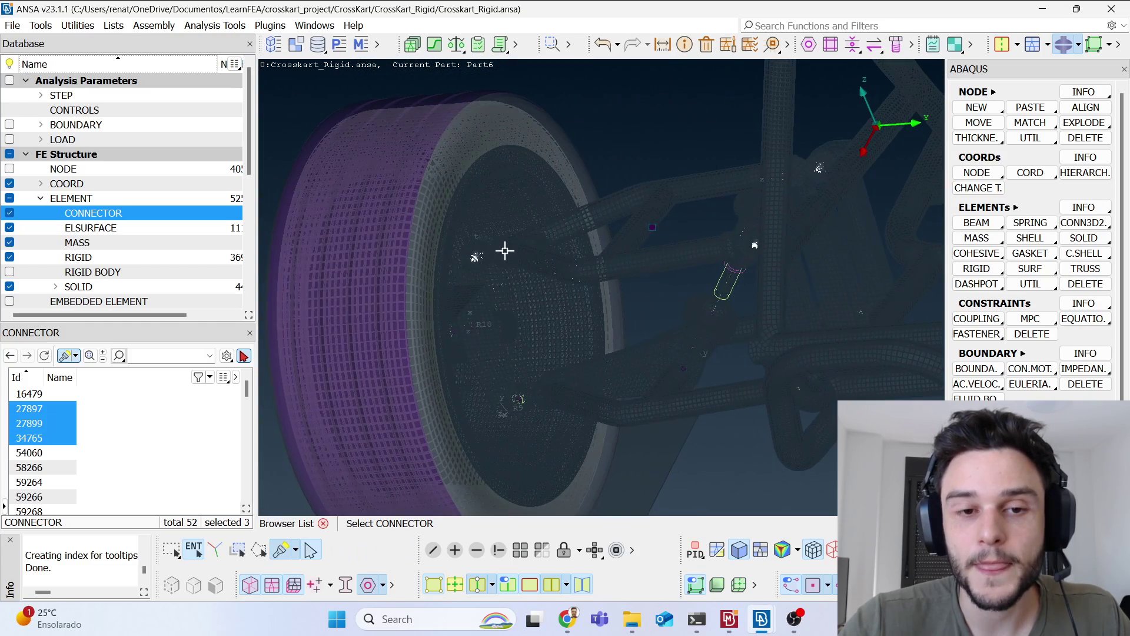
# Highlight the axial connectors of the front shock absorber and inspect them.
pyautogui.keyDown('ctrl'); pyautogui.moveTo(575, 346); pyautogui.dragTo(616, 312); pyautogui.keyUp('ctrl')
pyautogui.keyDown('ctrl'); pyautogui.moveTo(831, 219); pyautogui.dragTo(615, 346, button='middle'); pyautogui.keyUp('ctrl')
pyautogui.keyDown('ctrl'); pyautogui.moveTo(613, 347); pyautogui.dragTo(636, 313); pyautogui.keyUp('ctrl')
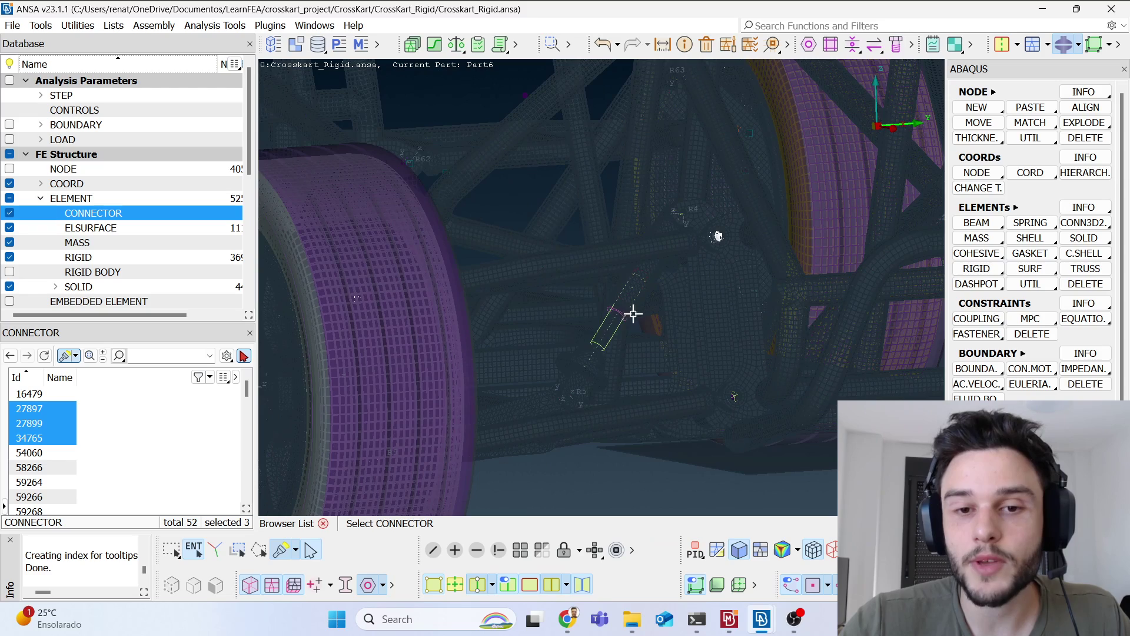
pyautogui.moveTo(550, 216); pyautogui.dragTo(690, 423)
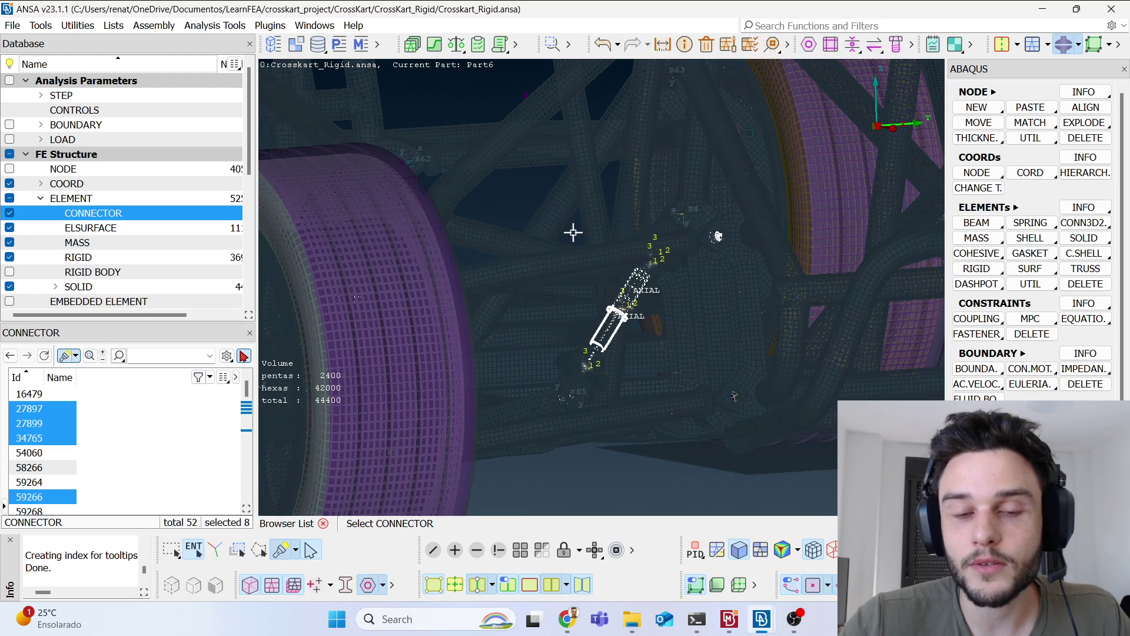
pyautogui.scroll(4, 624, 327)
pyautogui.keyDown('ctrl'); pyautogui.moveTo(611, 328); pyautogui.dragTo(571, 272); pyautogui.keyUp('ctrl')
pyautogui.middleClick(525, 404)
# List the mass elements and highlight the control arm mass rr_rt_uca.
pyautogui.scroll(-8, 525, 404)
pyautogui.scroll(5, 483, 290)
pyautogui.keyDown('ctrl'); pyautogui.moveTo(483, 290); pyautogui.dragTo(553, 303); pyautogui.keyUp('ctrl')
pyautogui.click(87, 243)
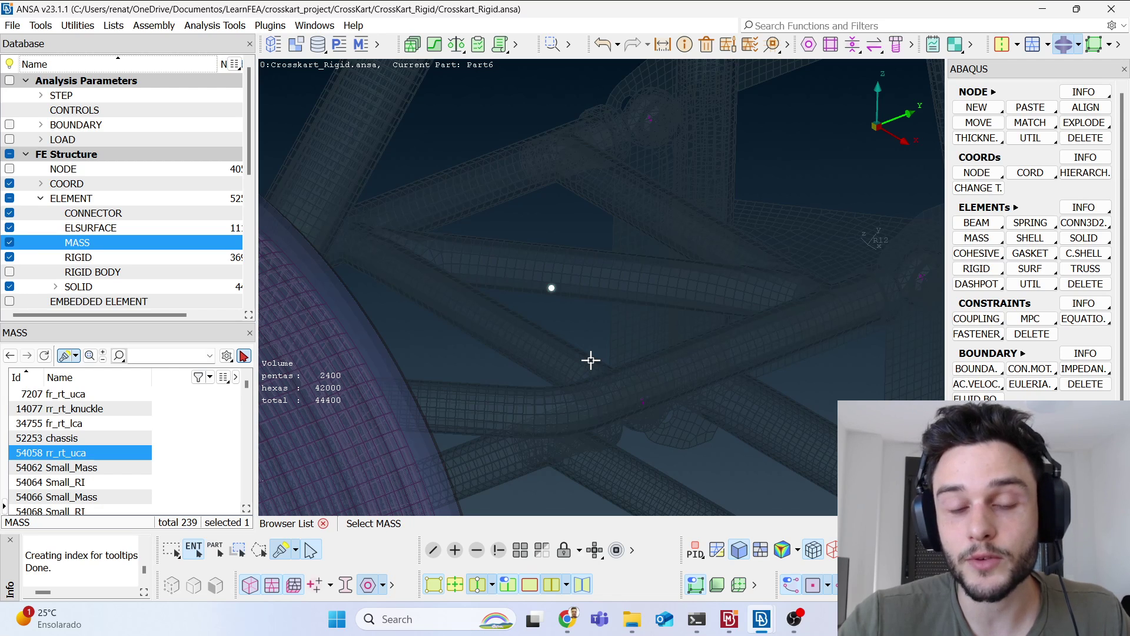
pyautogui.middleClick(498, 334)
pyautogui.scroll(-8, 526, 262)
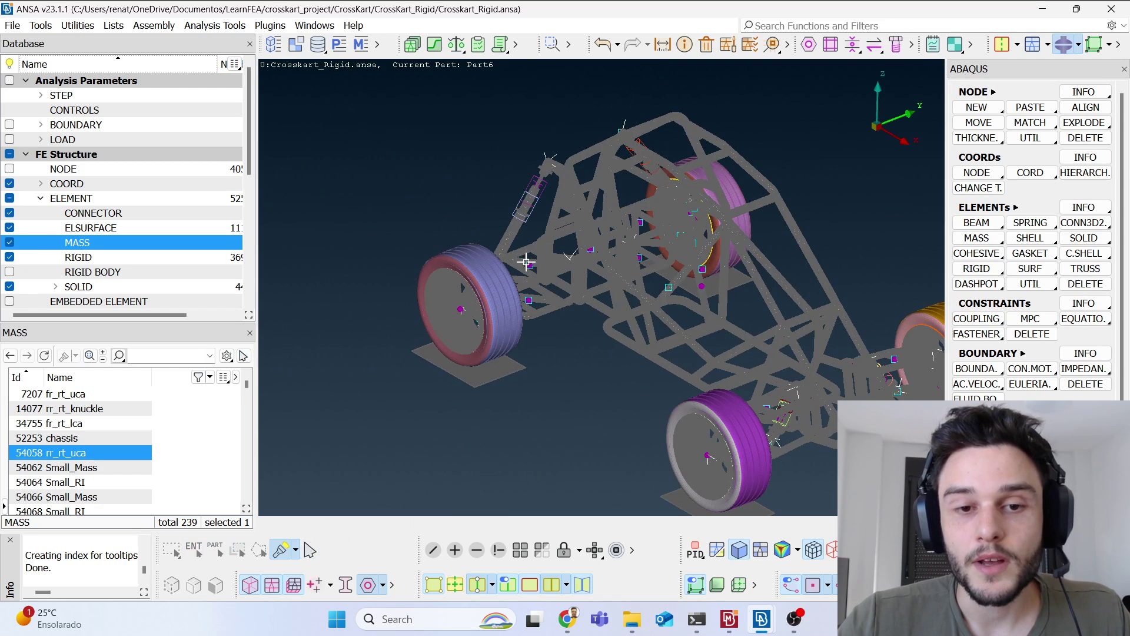
# Inspect the whole rigid cross kart and the mesh of a front tire and rim.
pyautogui.scroll(-4, 534, 277)
pyautogui.keyDown('ctrl'); pyautogui.moveTo(538, 280); pyautogui.dragTo(536, 294, button='middle'); pyautogui.keyUp('ctrl')
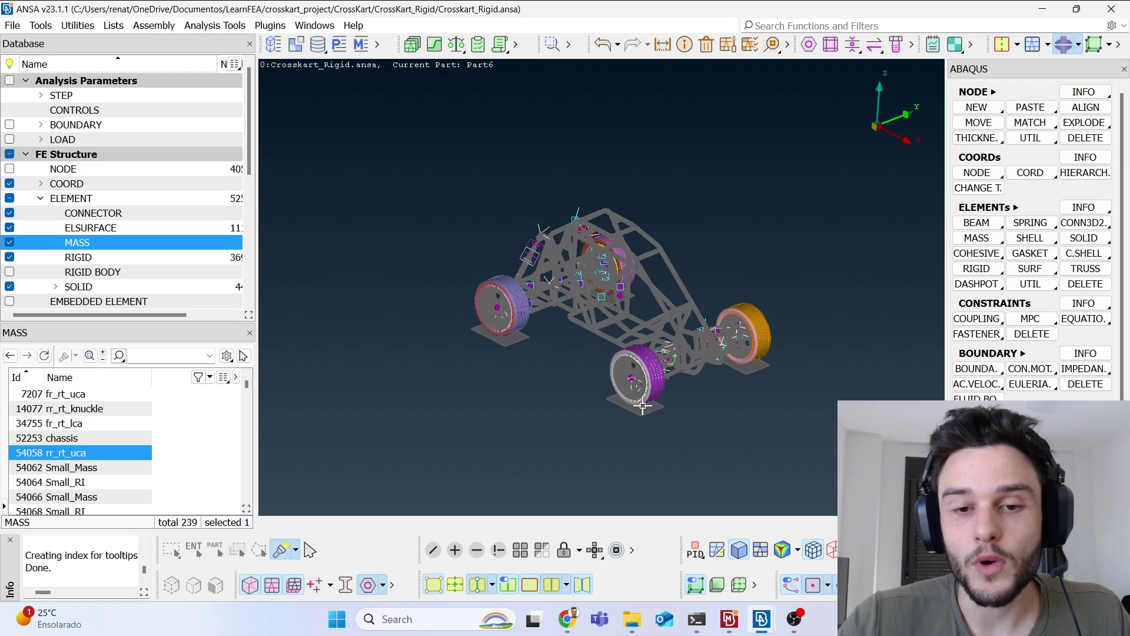
pyautogui.scroll(3, 610, 337)
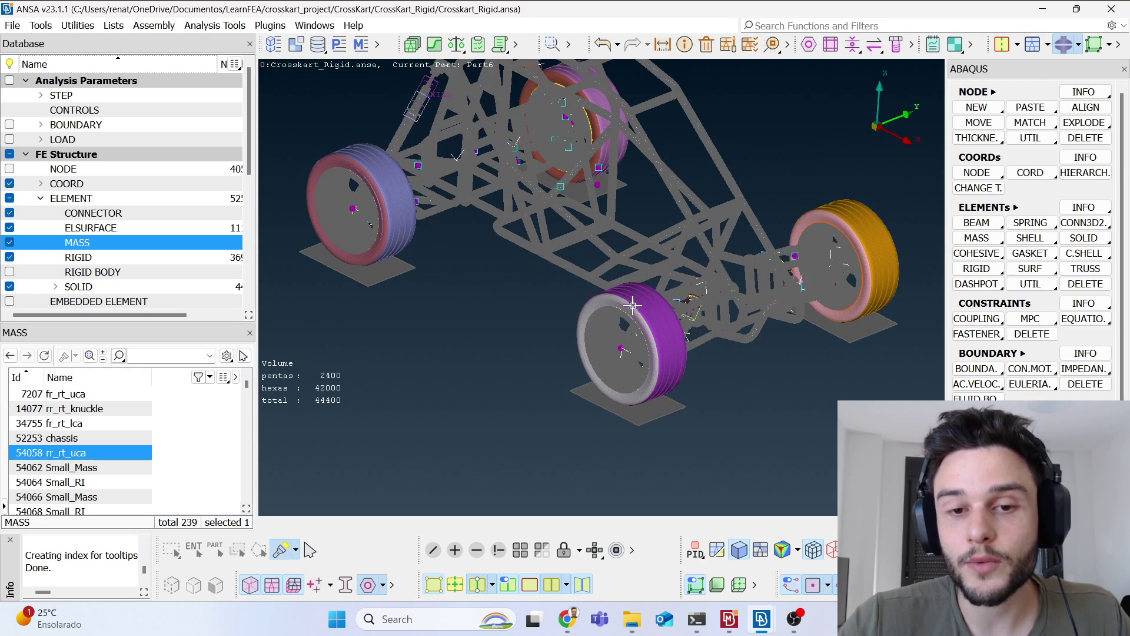
pyautogui.scroll(5, 631, 309)
pyautogui.scroll(-5, 530, 232)
pyautogui.moveTo(534, 241)
pyautogui.keyDown('ctrl'); pyautogui.mouseDown()
pyautogui.moveTo(591, 214)
pyautogui.moveTo(514, 245)
pyautogui.mouseUp(); pyautogui.keyUp('ctrl')
pyautogui.scroll(4, 511, 247)
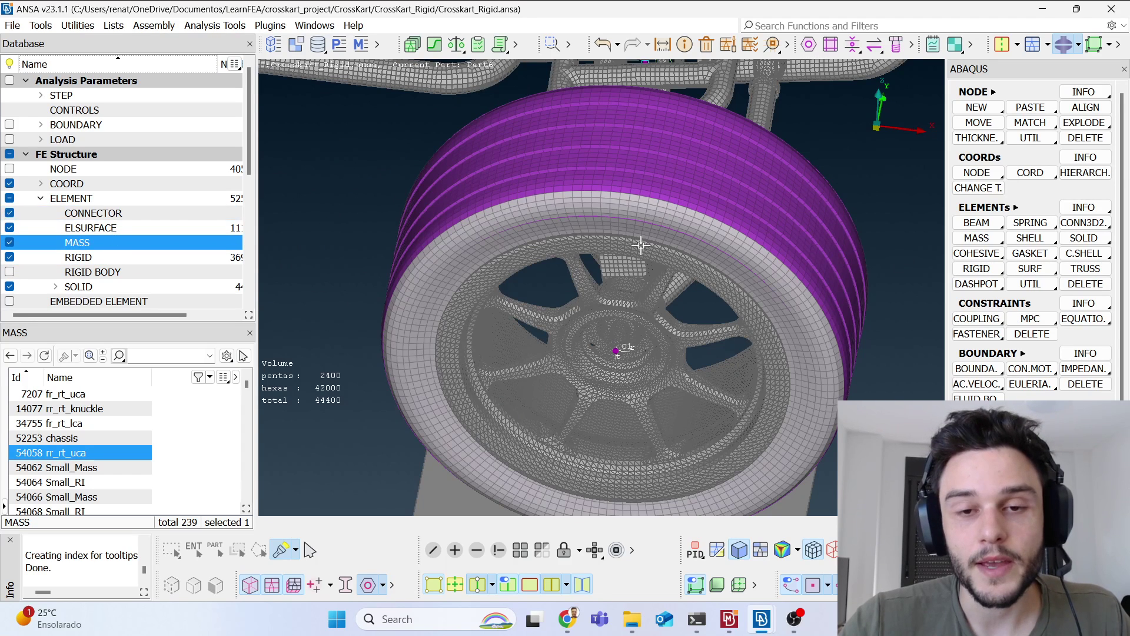
pyautogui.scroll(-3, 603, 219)
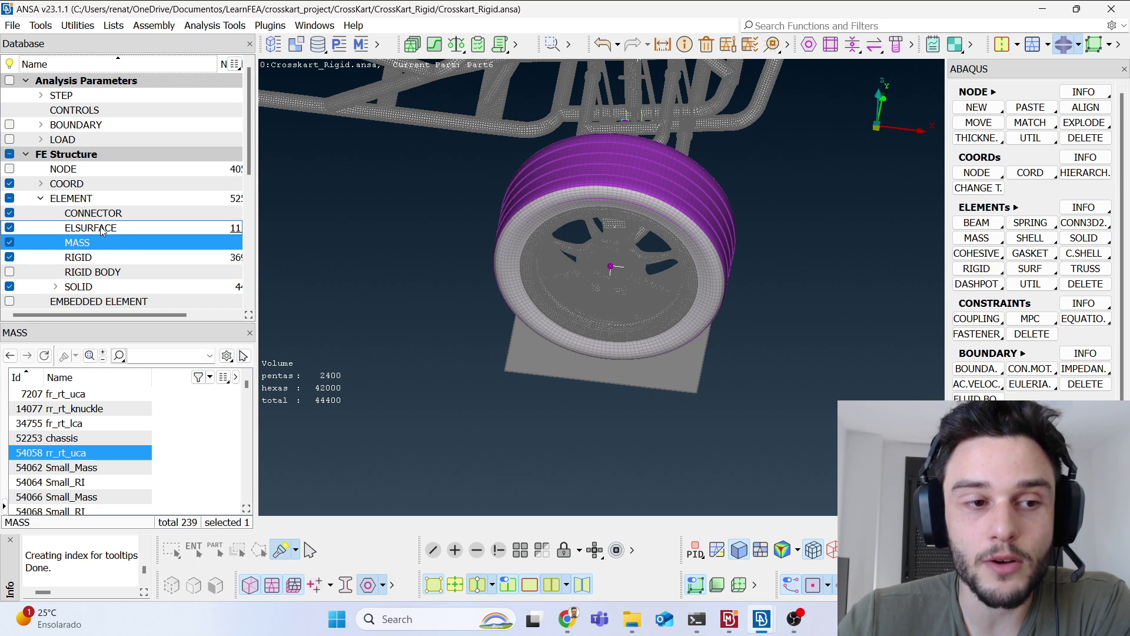
pyautogui.scroll(4, 607, 177)
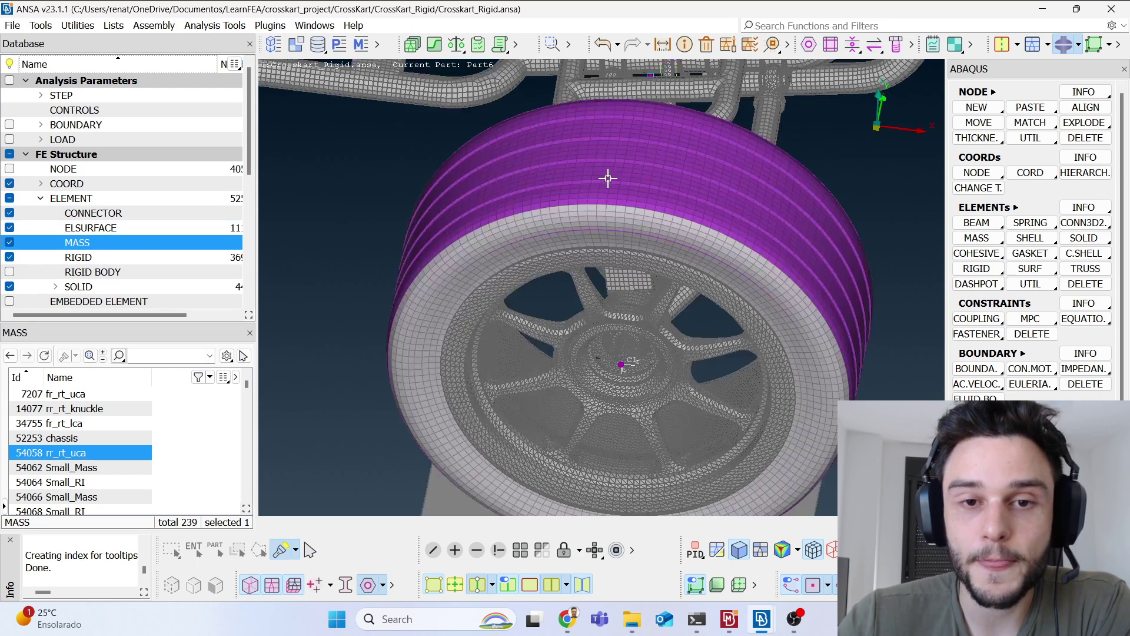
# Locate the connector at the front wheel hub, and review the wheel and the whole rigid cross kart.
pyautogui.click(105, 215)
pyautogui.scroll(-5, 636, 291)
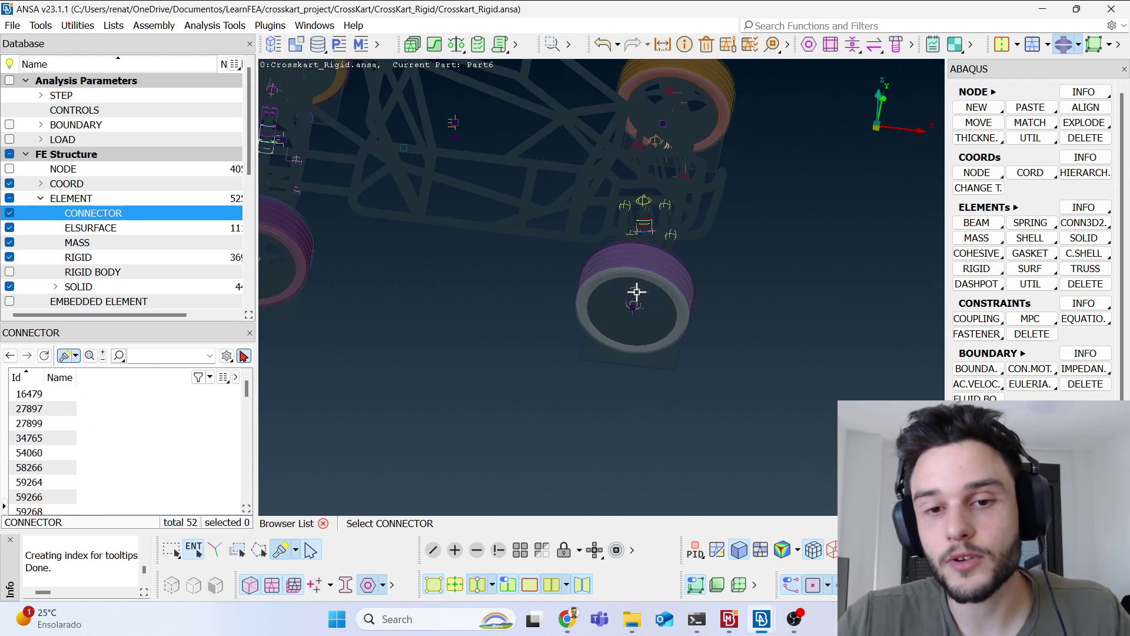
pyautogui.middleClick(636, 276)
pyautogui.scroll(5, 637, 272)
pyautogui.keyDown('ctrl'); pyautogui.moveTo(623, 230); pyautogui.dragTo(583, 290); pyautogui.keyUp('ctrl')
pyautogui.scroll(-7, 583, 291)
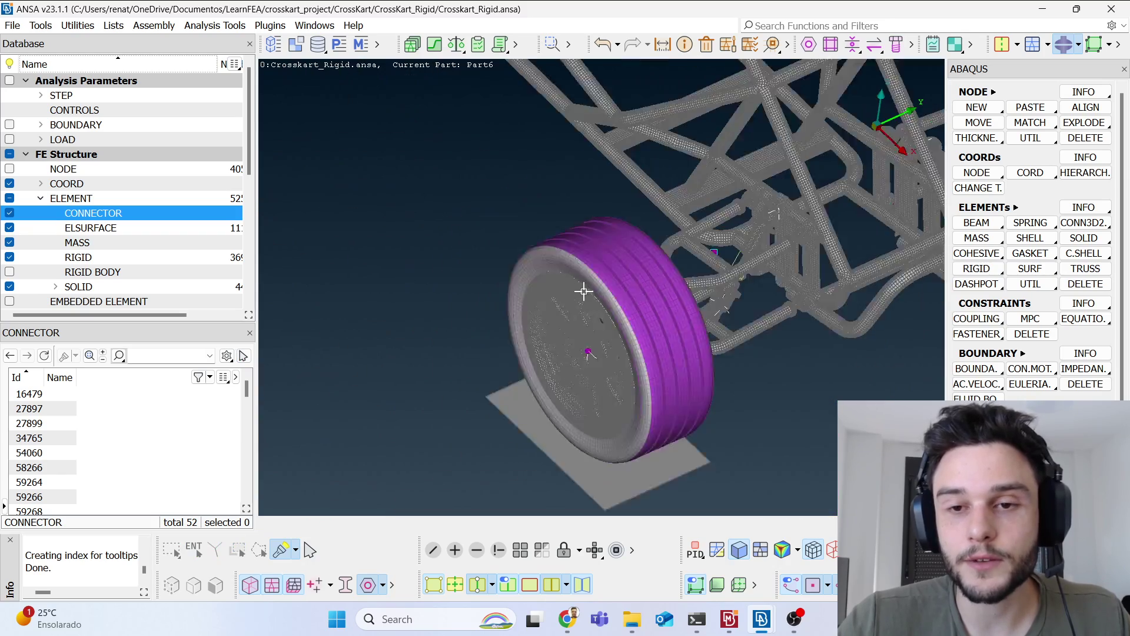
pyautogui.keyDown('ctrl'); pyautogui.moveTo(606, 245); pyautogui.dragTo(613, 377, button='middle'); pyautogui.keyUp('ctrl')
pyautogui.keyDown('ctrl'); pyautogui.moveTo(612, 377); pyautogui.dragTo(639, 272); pyautogui.keyUp('ctrl')
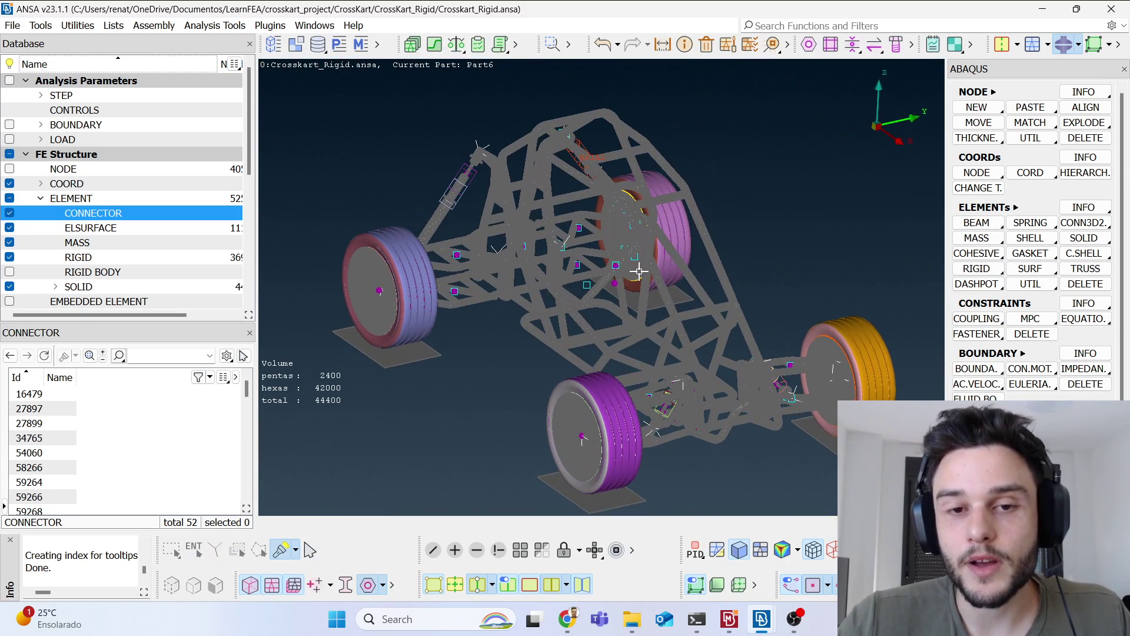
pyautogui.keyDown('ctrl'); pyautogui.moveTo(720, 402); pyautogui.dragTo(637, 311); pyautogui.keyUp('ctrl')
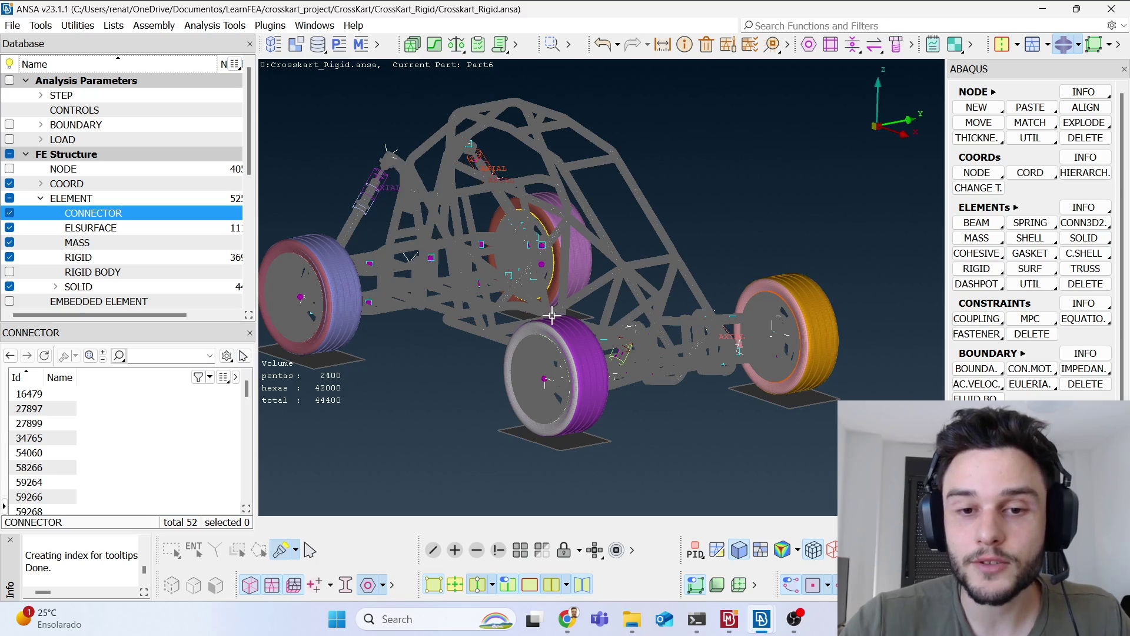
# Highlight a connector at the chassis end of the front upper control arm.
pyautogui.scroll(5, 664, 383)
pyautogui.doubleClick(114, 214)
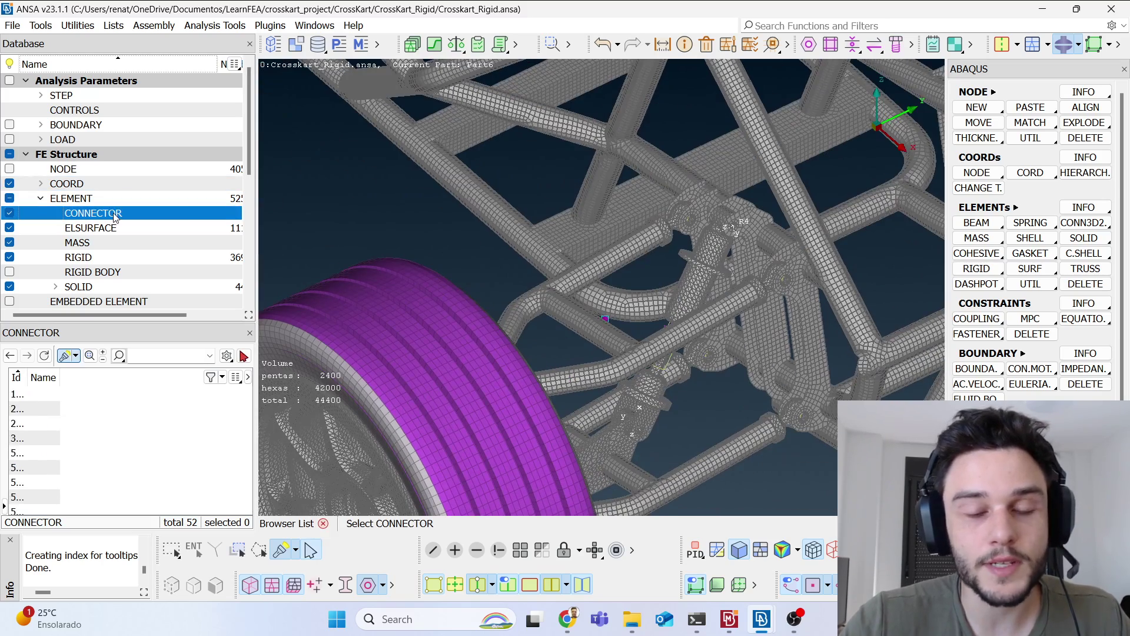
pyautogui.moveTo(670, 202); pyautogui.dragTo(606, 312)
pyautogui.middleClick(690, 222)
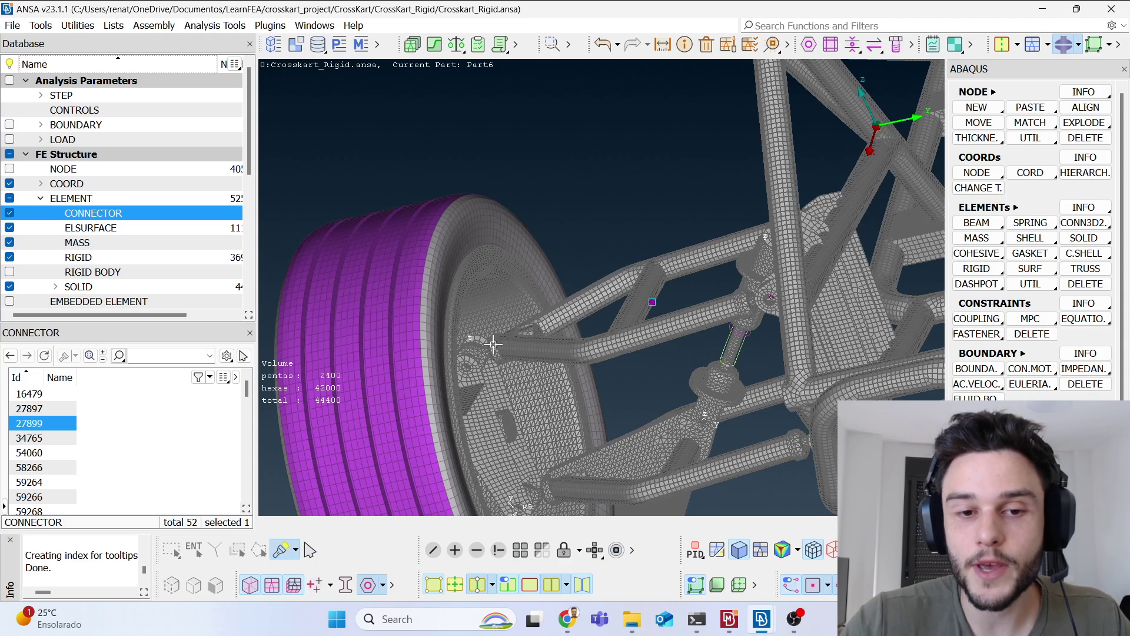
# Highlight connectors 27897, 27899 and 34765 on the front upper control arm and inspect the arm from several sides.
pyautogui.middleClick(113, 214)
pyautogui.keyDown('ctrl'); pyautogui.moveTo(775, 291); pyautogui.dragTo(760, 309); pyautogui.keyUp('ctrl')
pyautogui.click(664, 208)
pyautogui.keyDown('ctrl'); pyautogui.moveTo(661, 239); pyautogui.dragTo(423, 290); pyautogui.keyUp('ctrl')
pyautogui.click(361, 369)
pyautogui.keyDown('ctrl'); pyautogui.moveTo(399, 391); pyautogui.dragTo(568, 365); pyautogui.keyUp('ctrl')
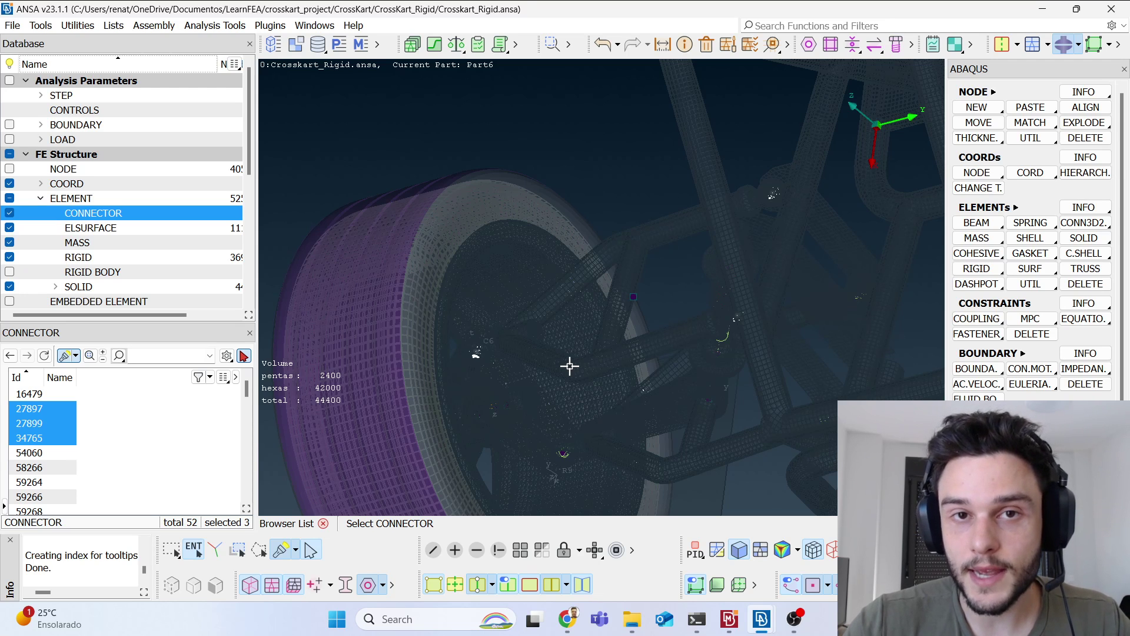
pyautogui.middleClick(582, 372)
pyautogui.keyDown('ctrl'); pyautogui.moveTo(581, 372); pyautogui.dragTo(626, 358); pyautogui.keyUp('ctrl')
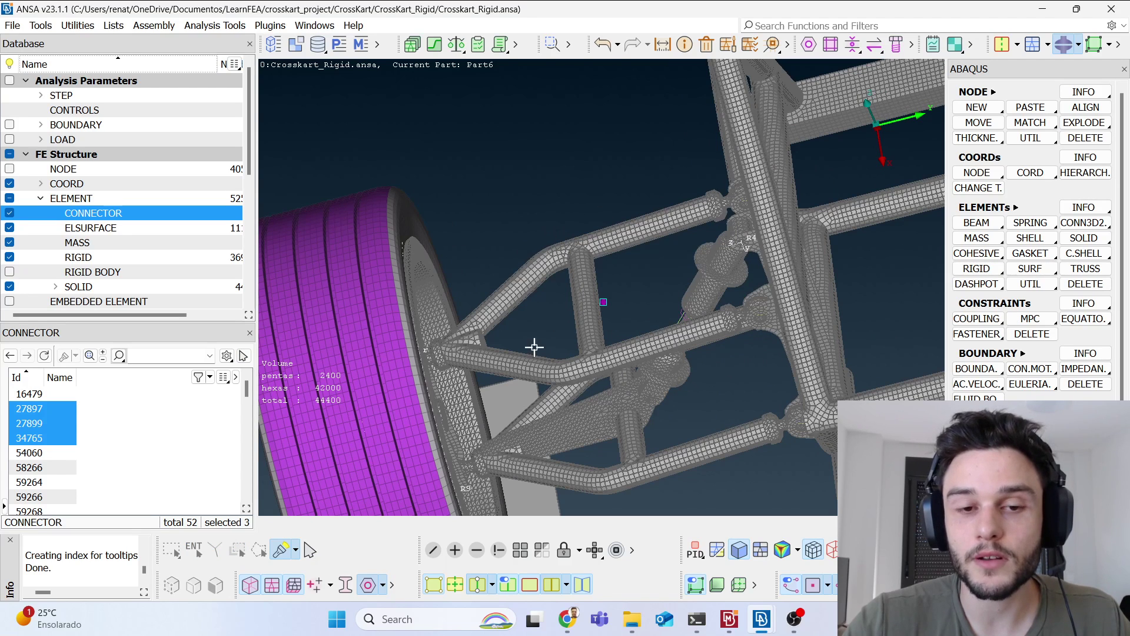
# Switch to the CrossKart_v29 model and view the detailed front suspension.
pyautogui.hotkey('alt', 'Tab')
pyautogui.hotkey('alt', 'Tab')
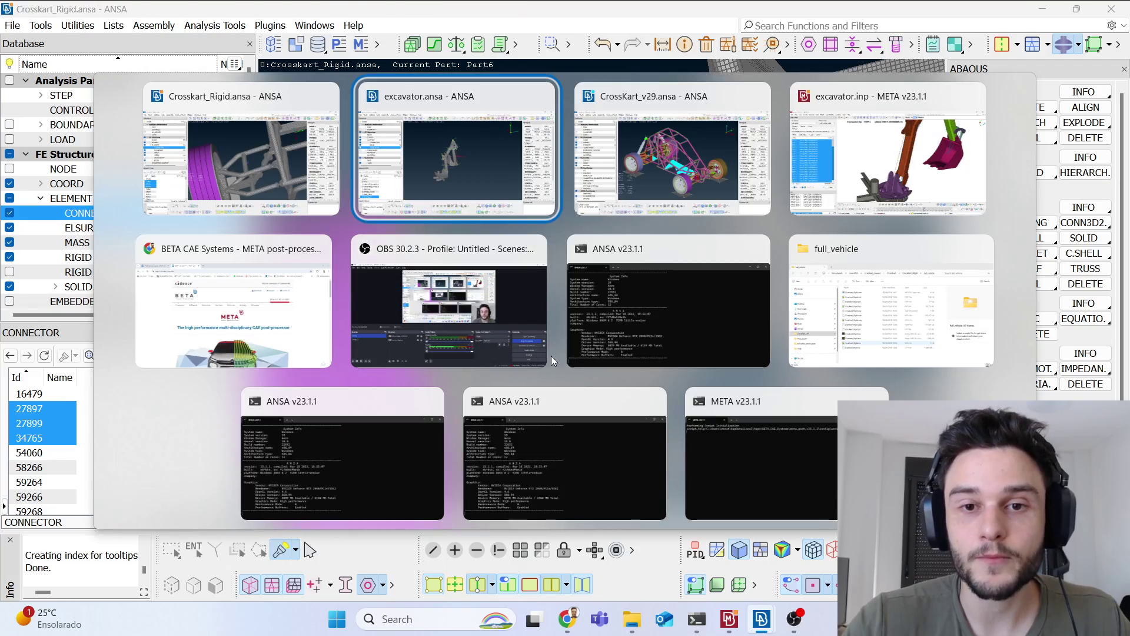
pyautogui.scroll(5, 700, 412)
pyautogui.scroll(5, 693, 419)
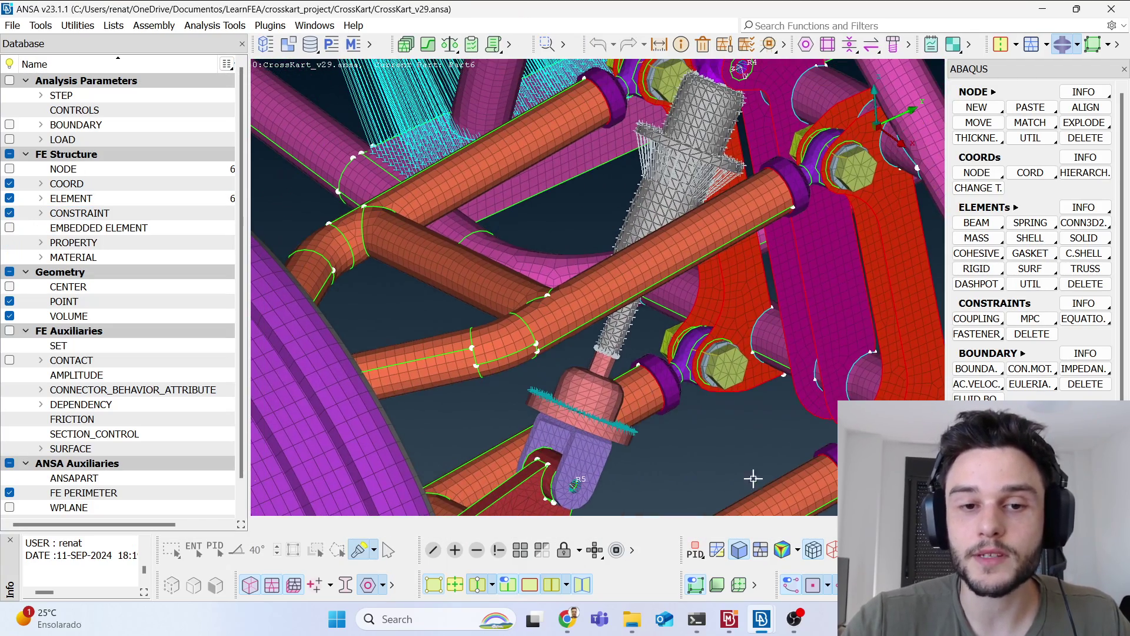
# Hide the front control arms and their end attachments to the chassis by property.
pyautogui.click(498, 551)
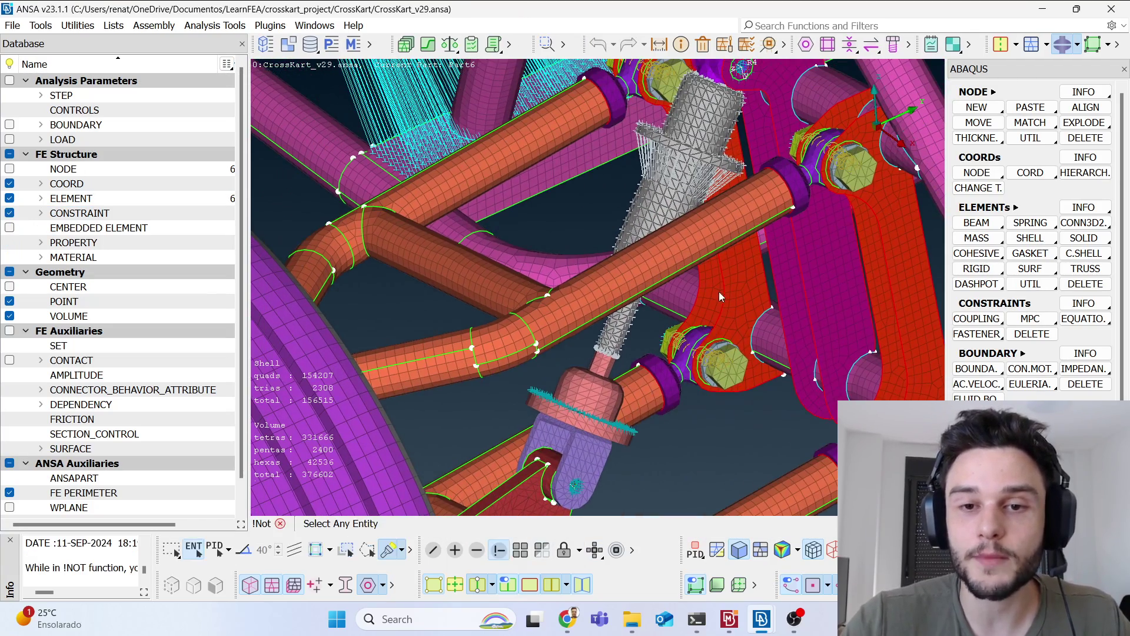
pyautogui.scroll(-3, 710, 265)
pyautogui.click(216, 548)
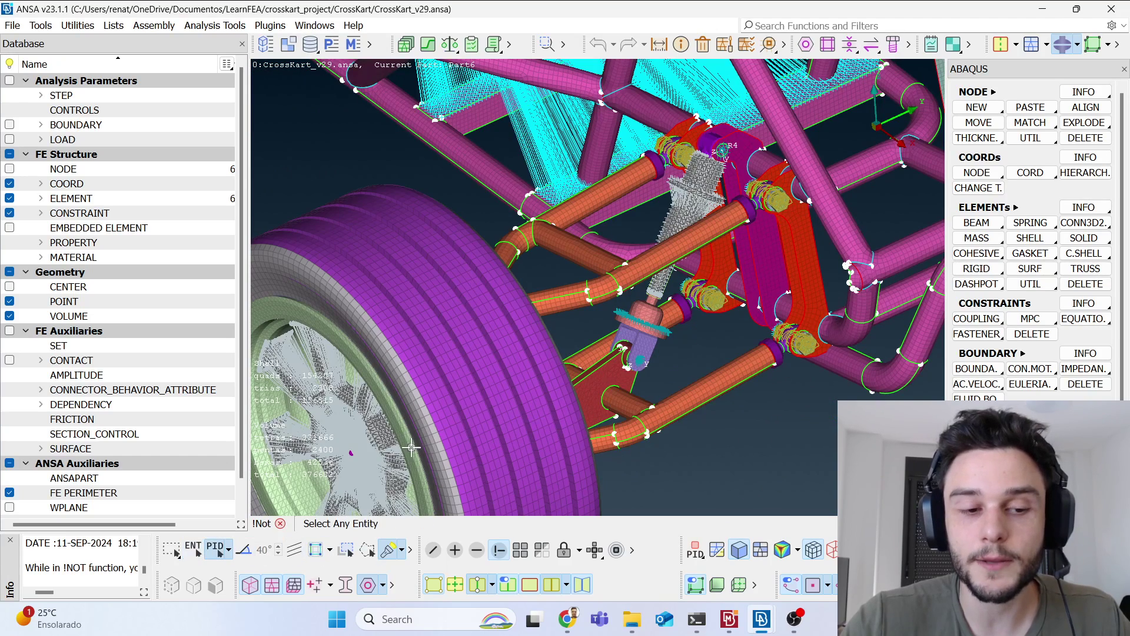
pyautogui.click(685, 241)
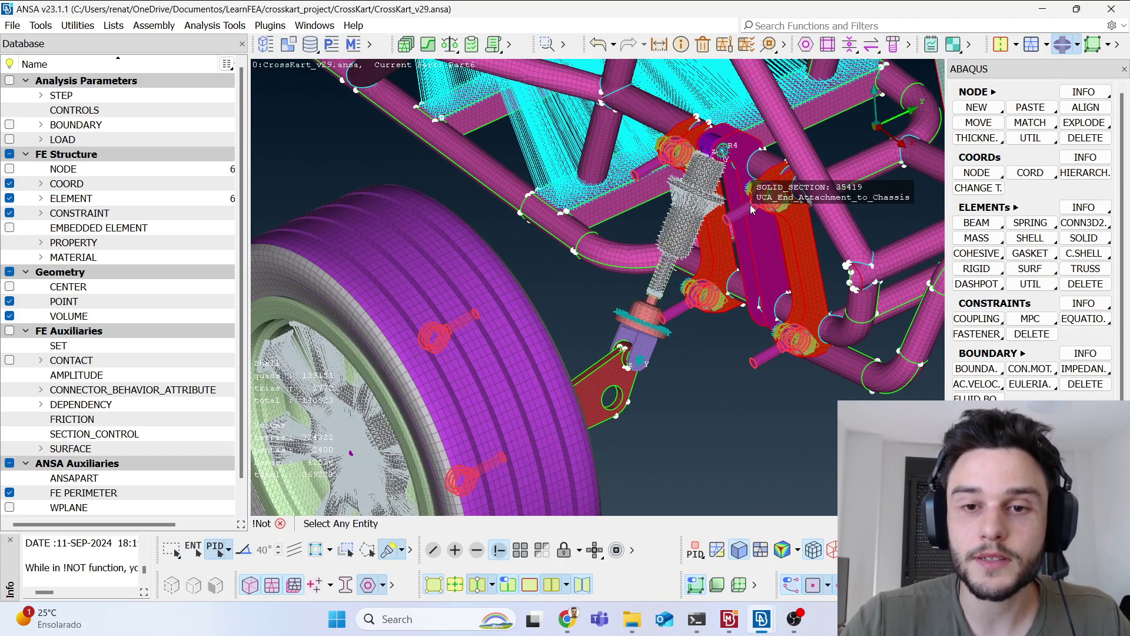
pyautogui.scroll(4, 759, 204)
pyautogui.moveTo(761, 200)
pyautogui.keyDown('ctrl'); pyautogui.mouseDown()
pyautogui.moveTo(795, 239)
pyautogui.moveTo(759, 192)
pyautogui.mouseUp(); pyautogui.keyUp('ctrl')
pyautogui.scroll(3, 755, 183)
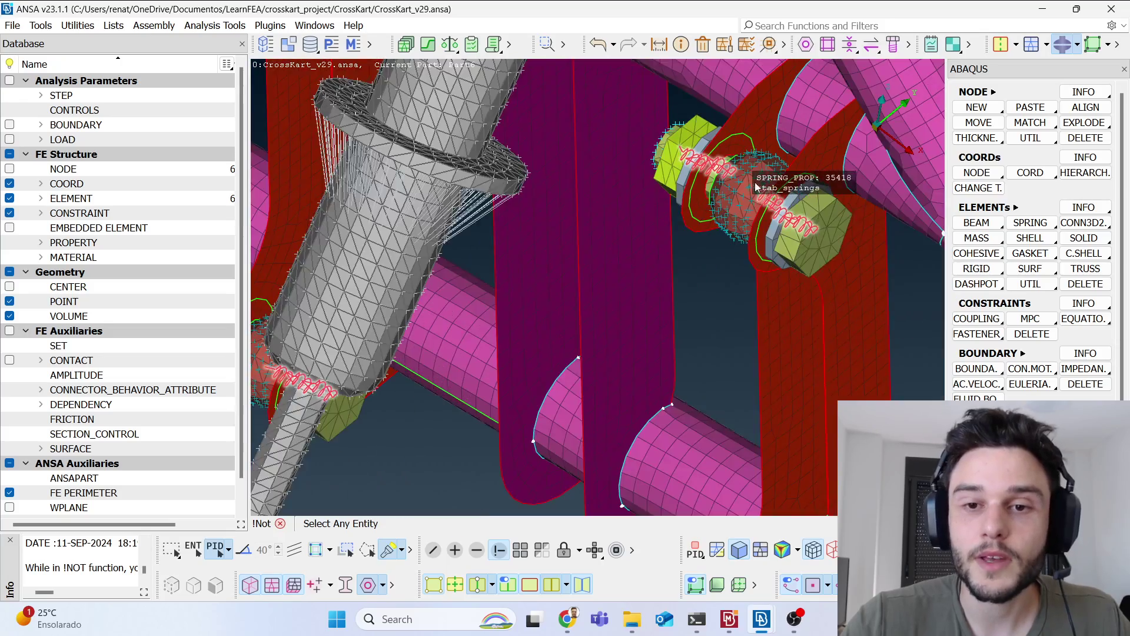
pyautogui.scroll(4, 749, 188)
pyautogui.scroll(-8, 812, 217)
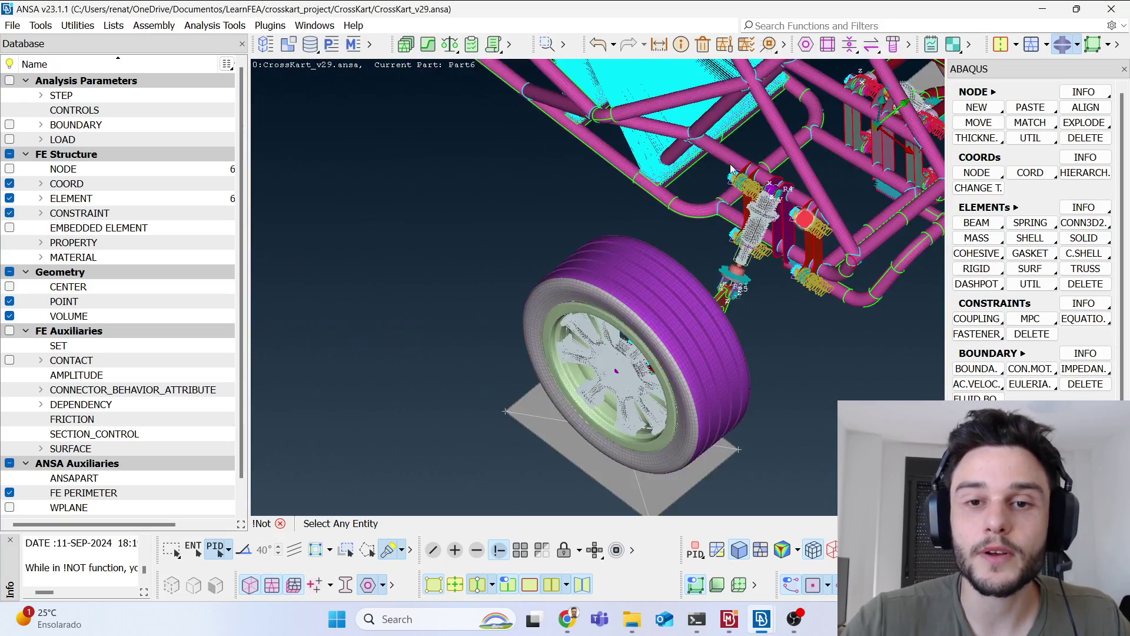
# Hide the ball joint parts at the wheel knuckle and invert the visibility to show only the control arms with their ends.
pyautogui.scroll(4, 642, 188)
pyautogui.keyDown('ctrl'); pyautogui.moveTo(511, 188); pyautogui.dragTo(527, 220); pyautogui.keyUp('ctrl')
pyautogui.scroll(4, 527, 224)
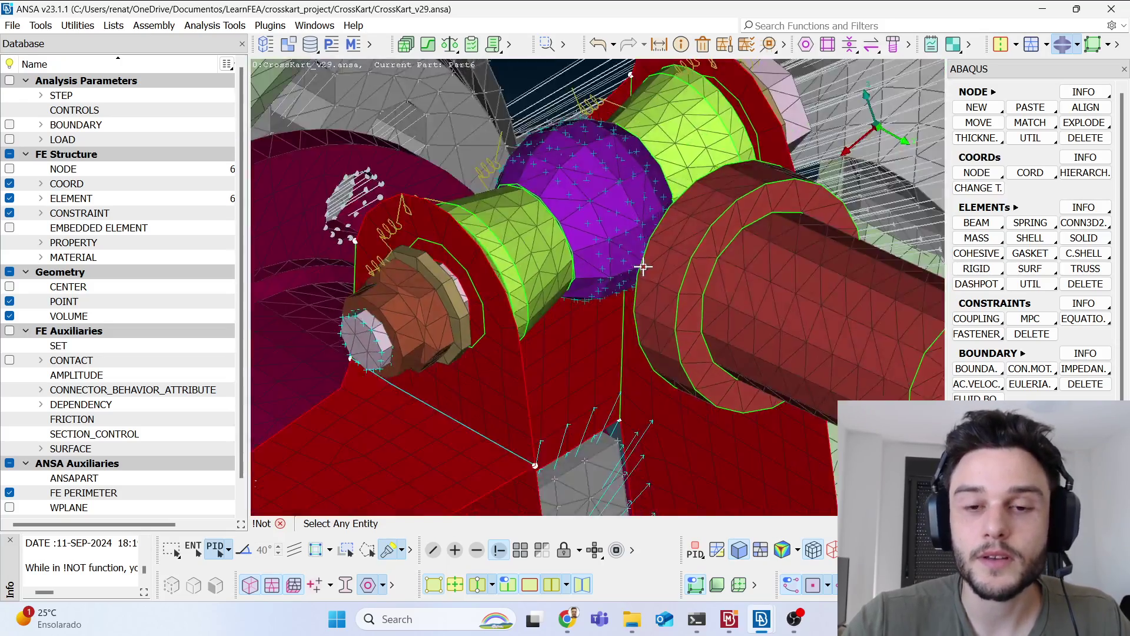
pyautogui.click(676, 264)
pyautogui.click(613, 237)
pyautogui.scroll(-5, 583, 227)
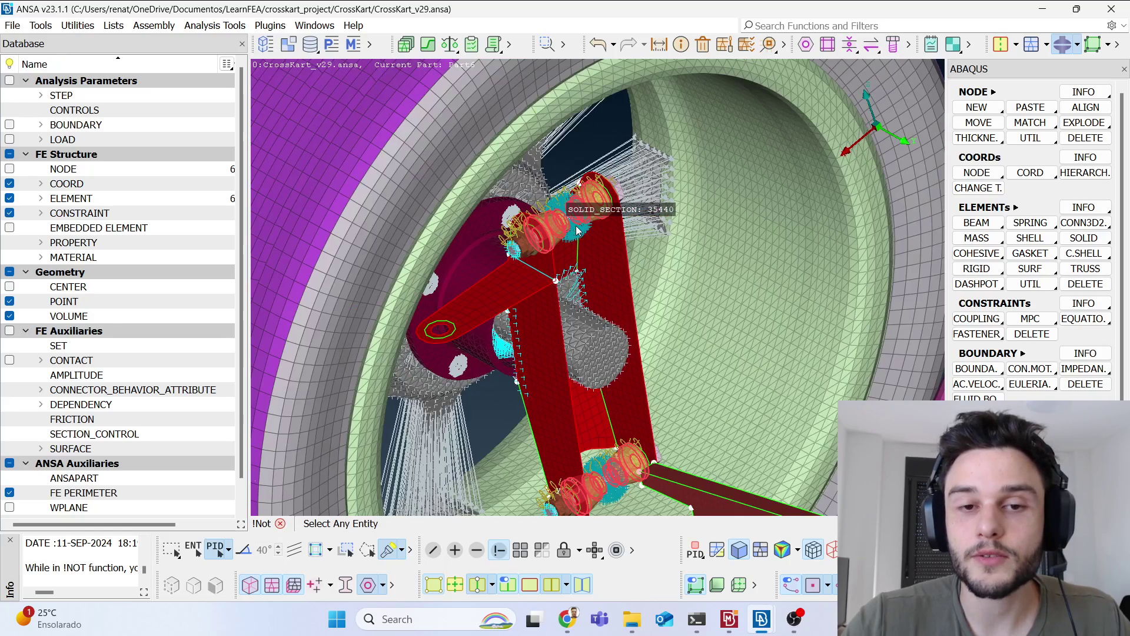
pyautogui.press('i')
pyautogui.middleClick(576, 225)
pyautogui.keyDown('ctrl'); pyautogui.moveTo(630, 261); pyautogui.dragTo(685, 222); pyautogui.keyUp('ctrl')
pyautogui.scroll(-4, 485, 268)
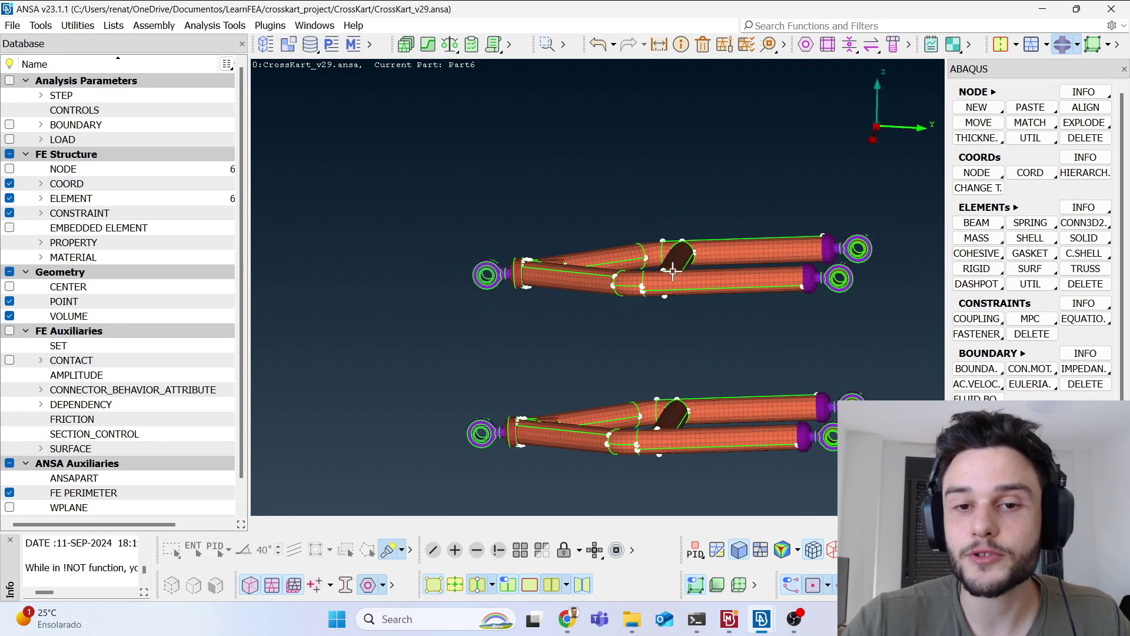
# Isolate the upper control arm with its end joints and inspect it.
pyautogui.keyDown('ctrl'); pyautogui.moveTo(671, 318); pyautogui.dragTo(629, 329); pyautogui.keyUp('ctrl')
pyautogui.click(499, 547)
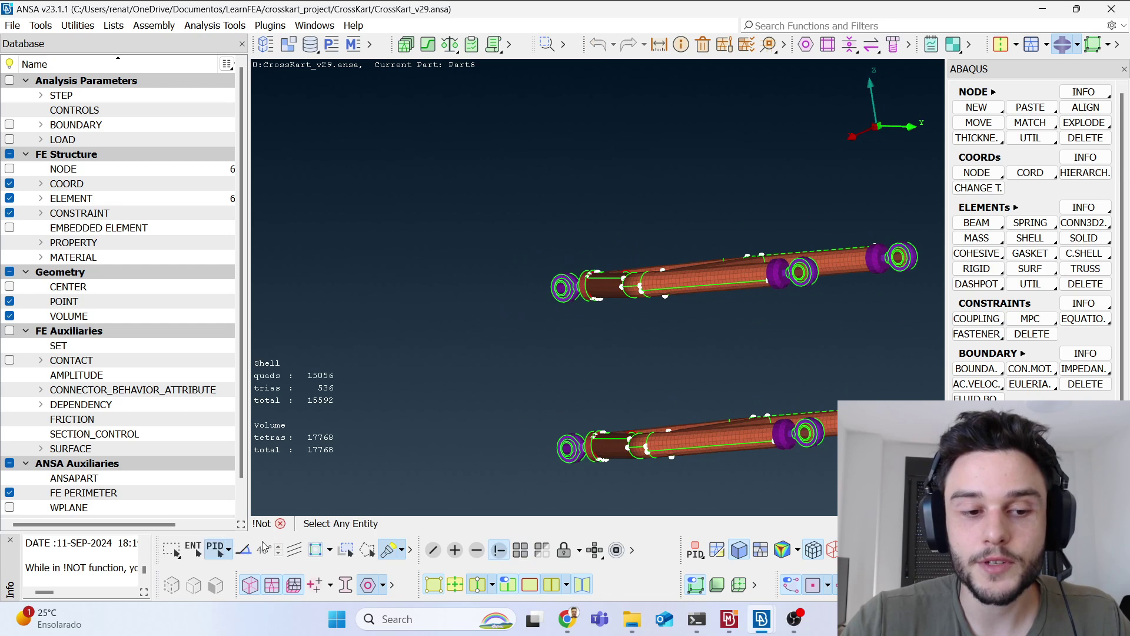
pyautogui.click(198, 549)
pyautogui.keyDown('ctrl'); pyautogui.moveTo(730, 319); pyautogui.dragTo(697, 323); pyautogui.keyUp('ctrl')
pyautogui.keyDown('ctrl'); pyautogui.moveTo(692, 304); pyautogui.dragTo(606, 318, button='middle'); pyautogui.keyUp('ctrl')
pyautogui.moveTo(415, 204); pyautogui.dragTo(916, 358)
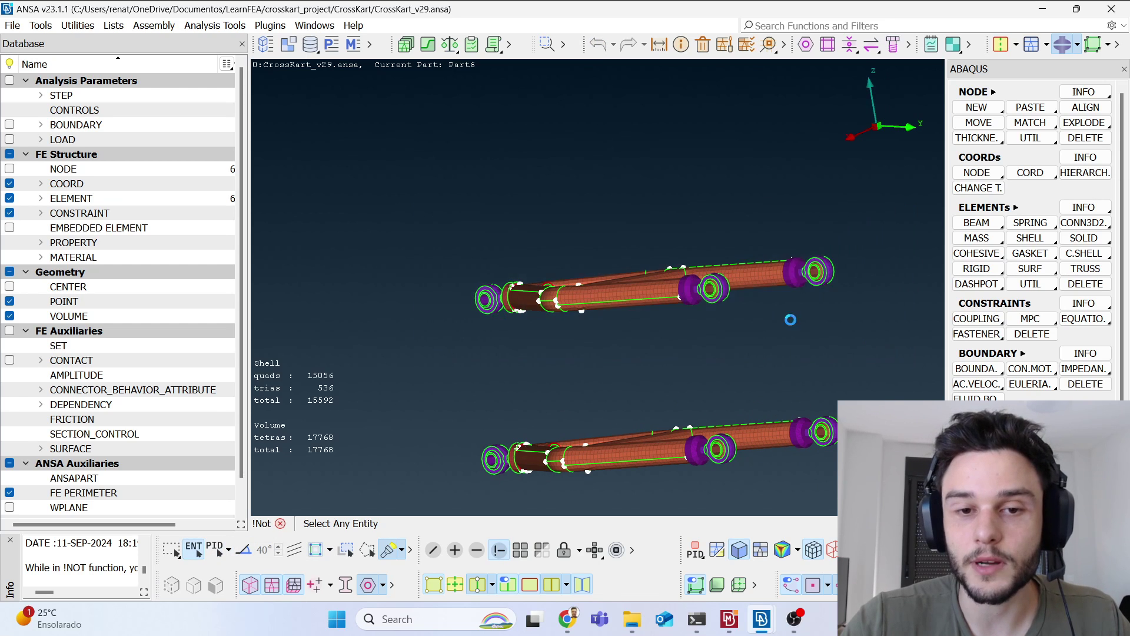
pyautogui.middleClick(778, 317)
pyautogui.keyDown('ctrl'); pyautogui.moveTo(682, 244); pyautogui.dragTo(660, 304); pyautogui.keyUp('ctrl')
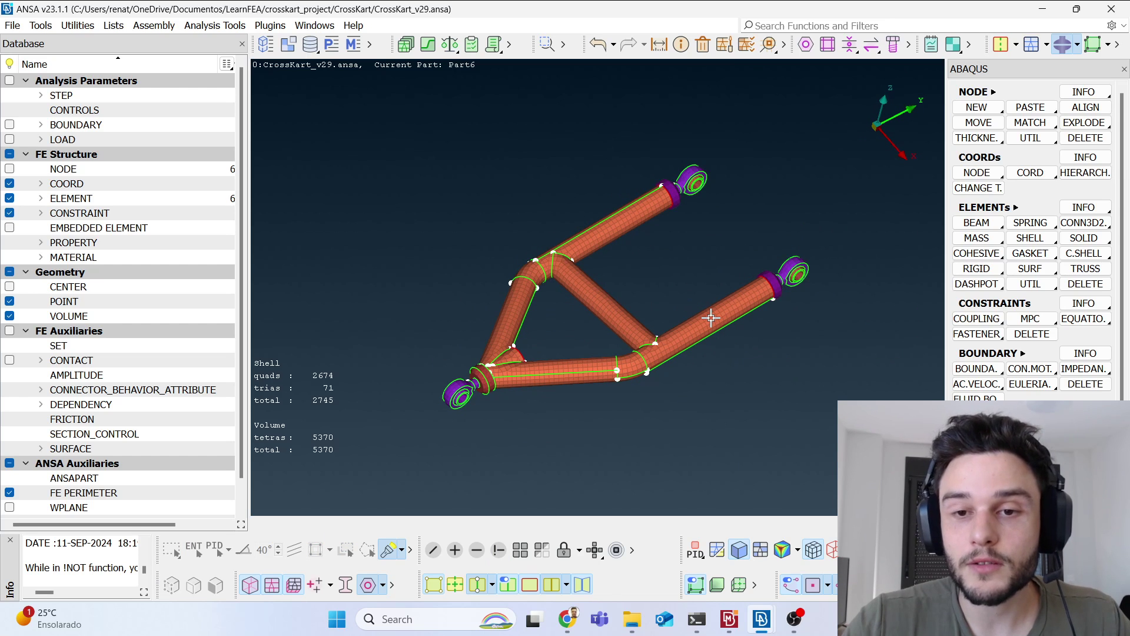
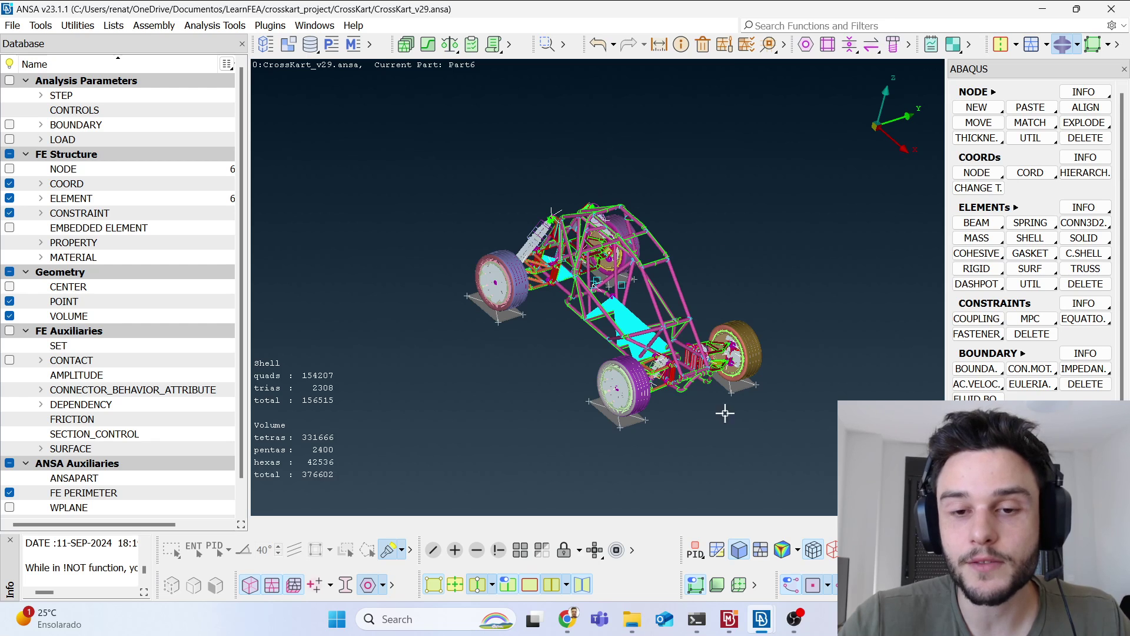
# Examine the front wheel and suspension on the complete detailed cross kart.
pyautogui.scroll(3, 638, 349)
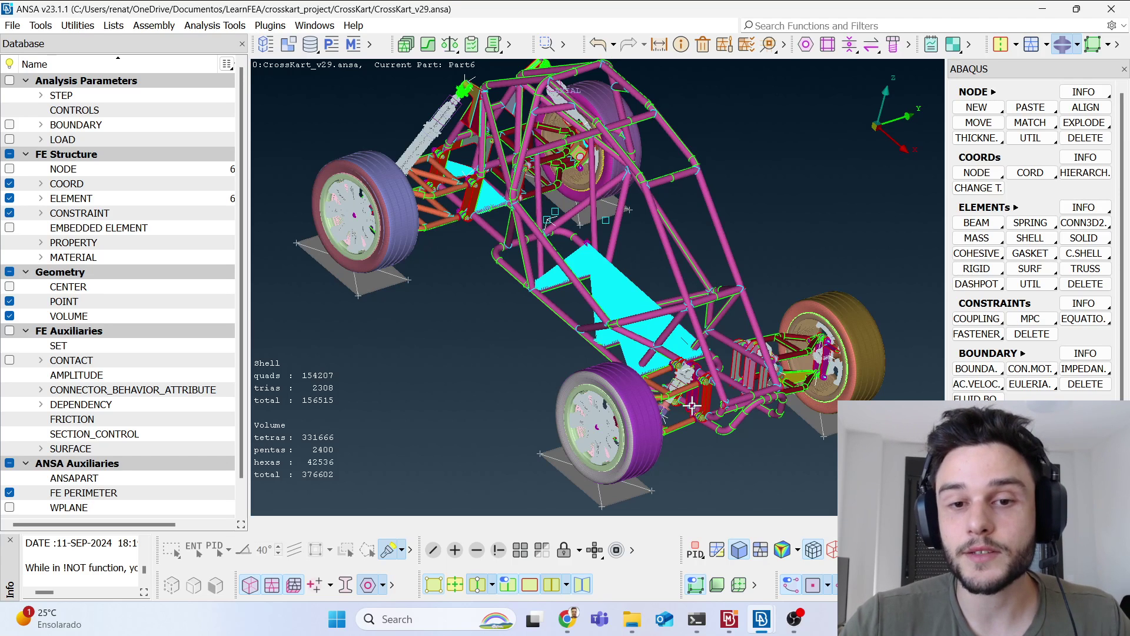
pyautogui.scroll(5, 685, 398)
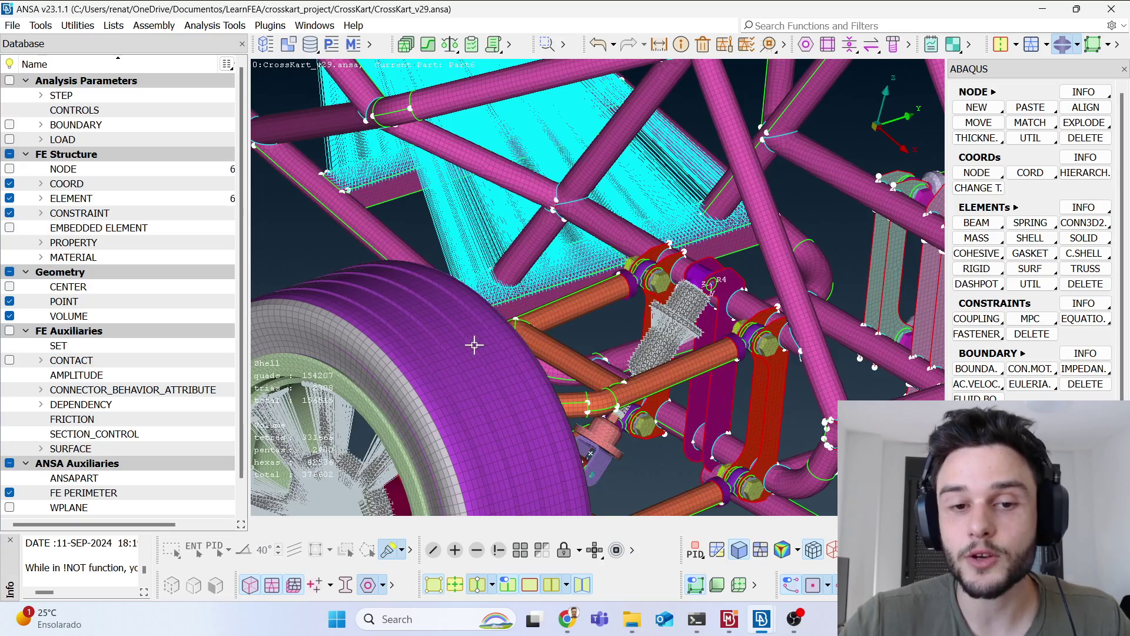
# Compare the front wheel and control arms of the detailed cross kart with those of the rigid-body cross kart.
pyautogui.scroll(-5, 633, 296)
pyautogui.keyDown('ctrl'); pyautogui.moveTo(633, 267); pyautogui.dragTo(671, 347, button='middle'); pyautogui.keyUp('ctrl')
pyautogui.keyDown('ctrl'); pyautogui.moveTo(671, 348); pyautogui.dragTo(693, 317); pyautogui.keyUp('ctrl')
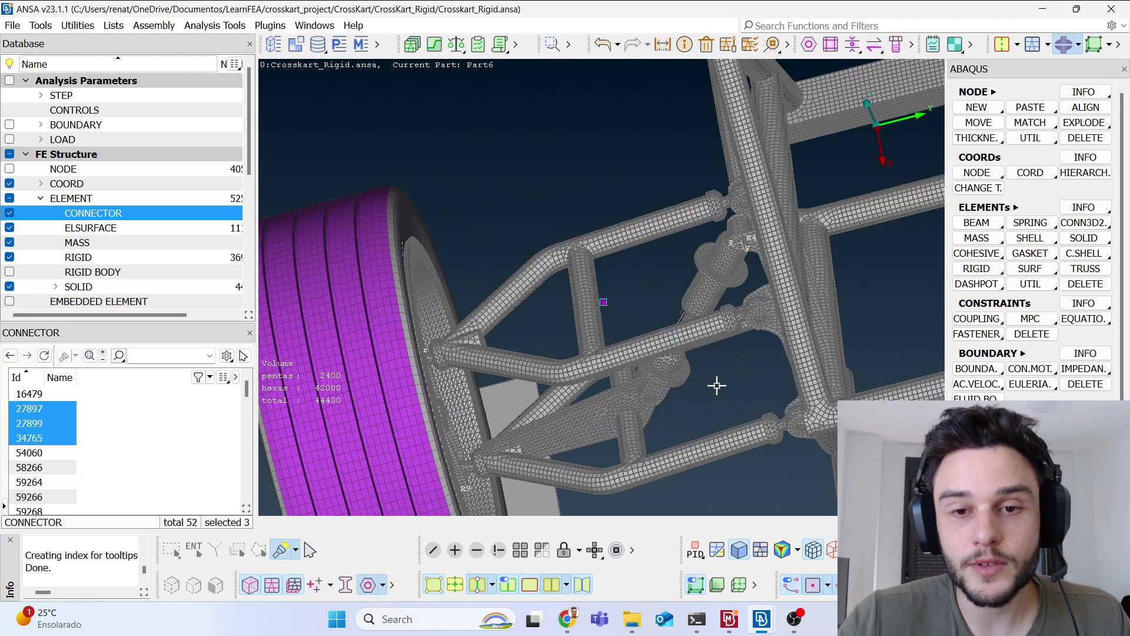
pyautogui.scroll(-5, 583, 429)
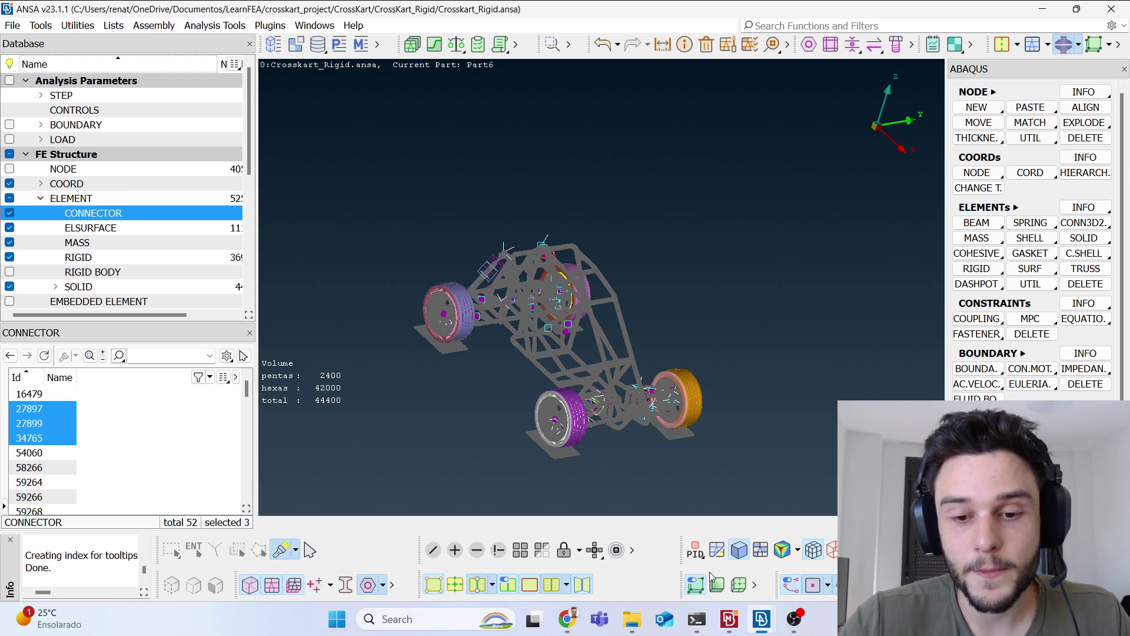
# Switch to the excavator.ansa model and examine its arms, bucket, rotating base and translator connectors.
pyautogui.moveTo(761, 619)
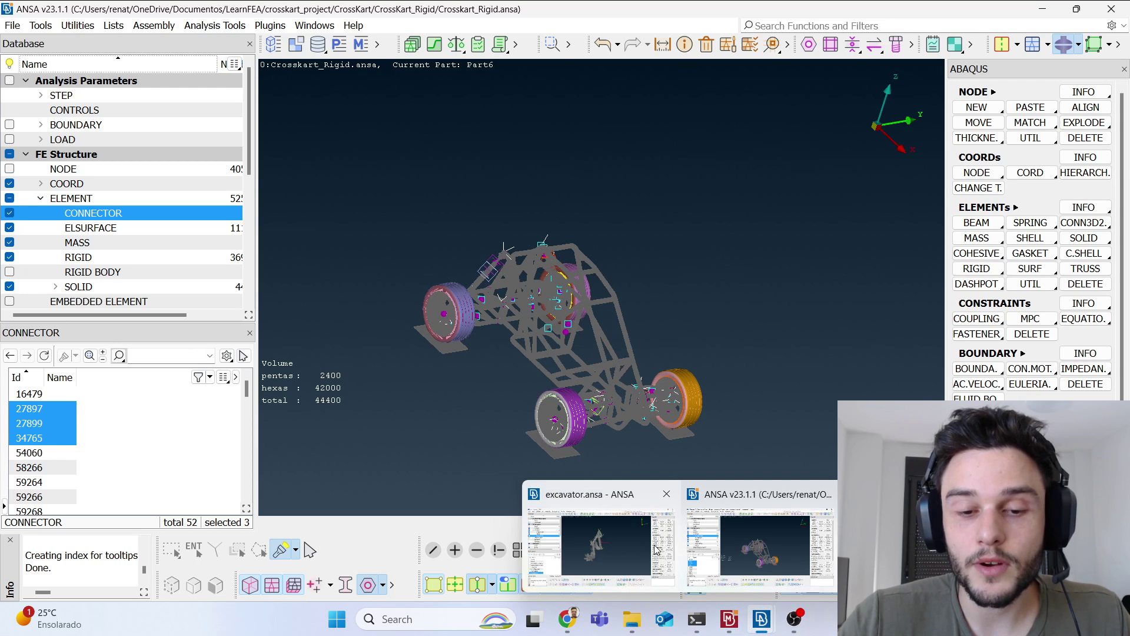
pyautogui.click(608, 536)
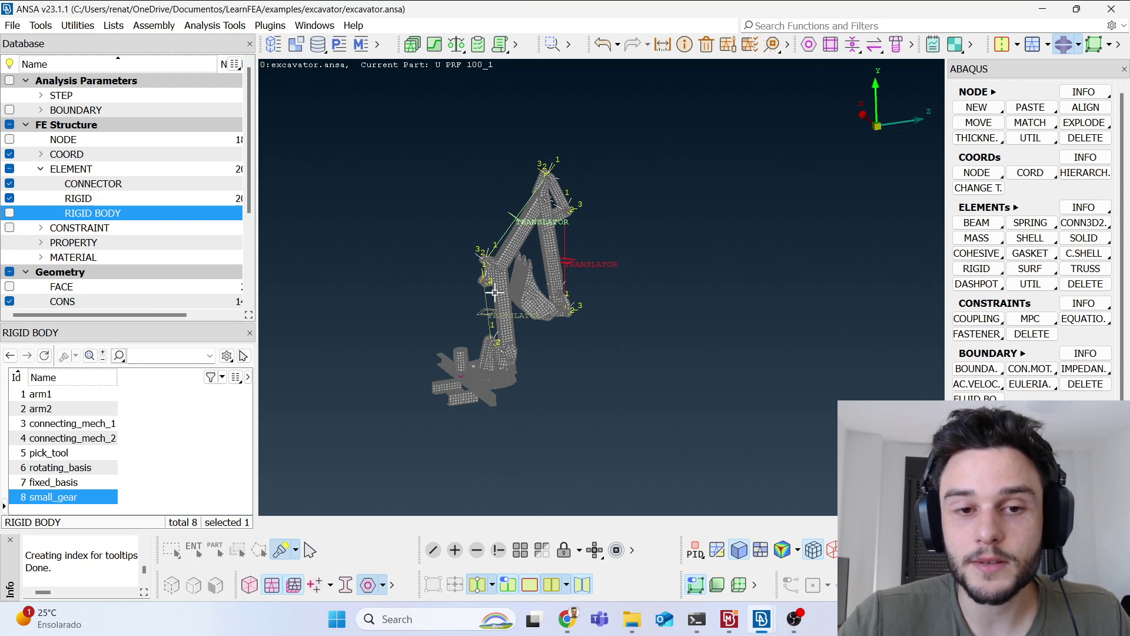
pyautogui.scroll(3, 494, 292)
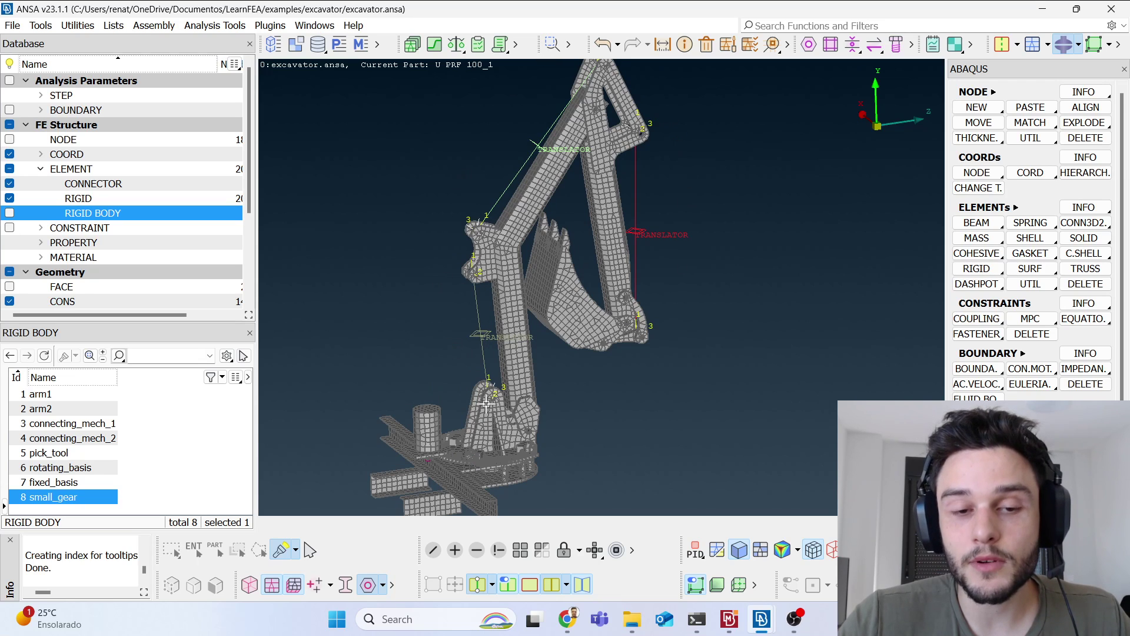
pyautogui.scroll(-4, 474, 376)
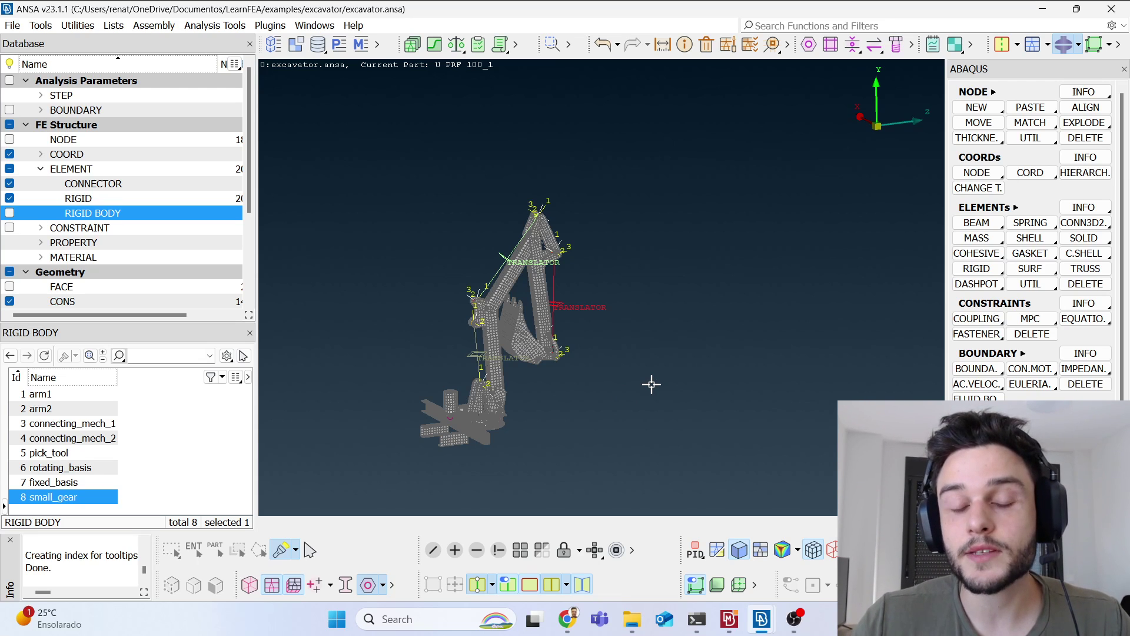
pyautogui.scroll(3, 518, 329)
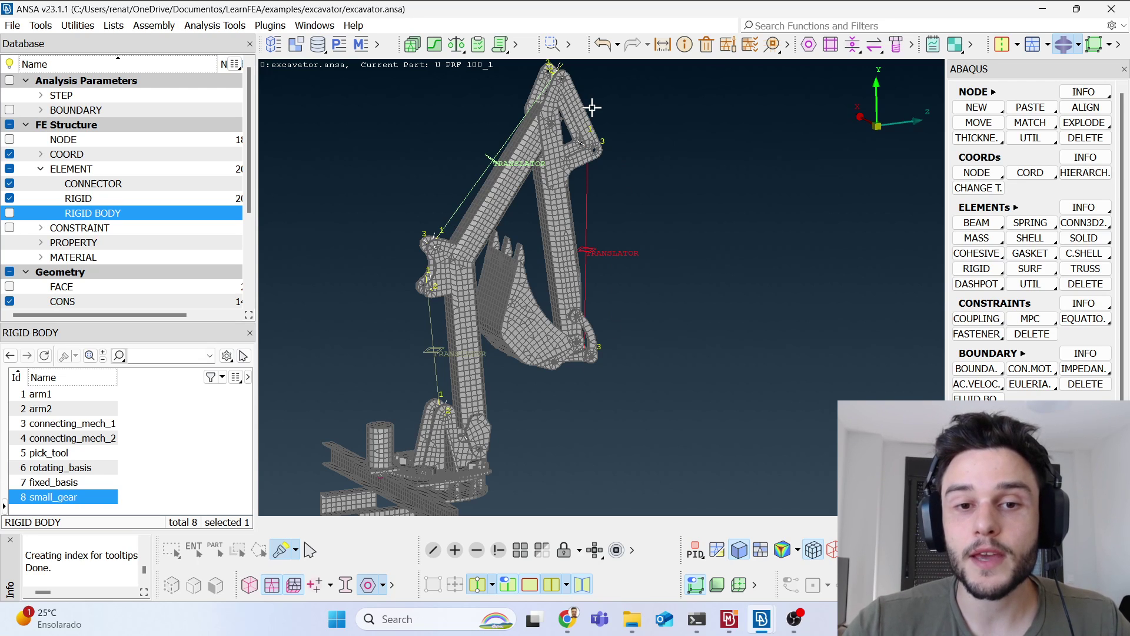
# List the excavator's rigid bodies, show only arm1 and inspect its mesh with the rigid body display turned off.
pyautogui.doubleClick(112, 214)
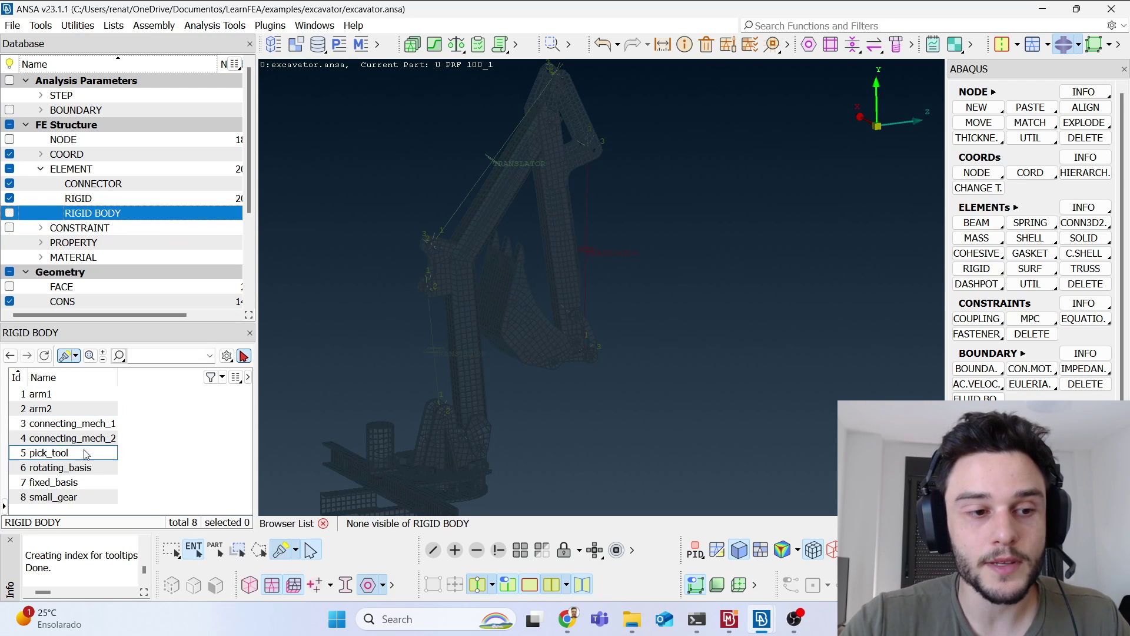
pyautogui.click(64, 395)
pyautogui.rightClick(63, 395)
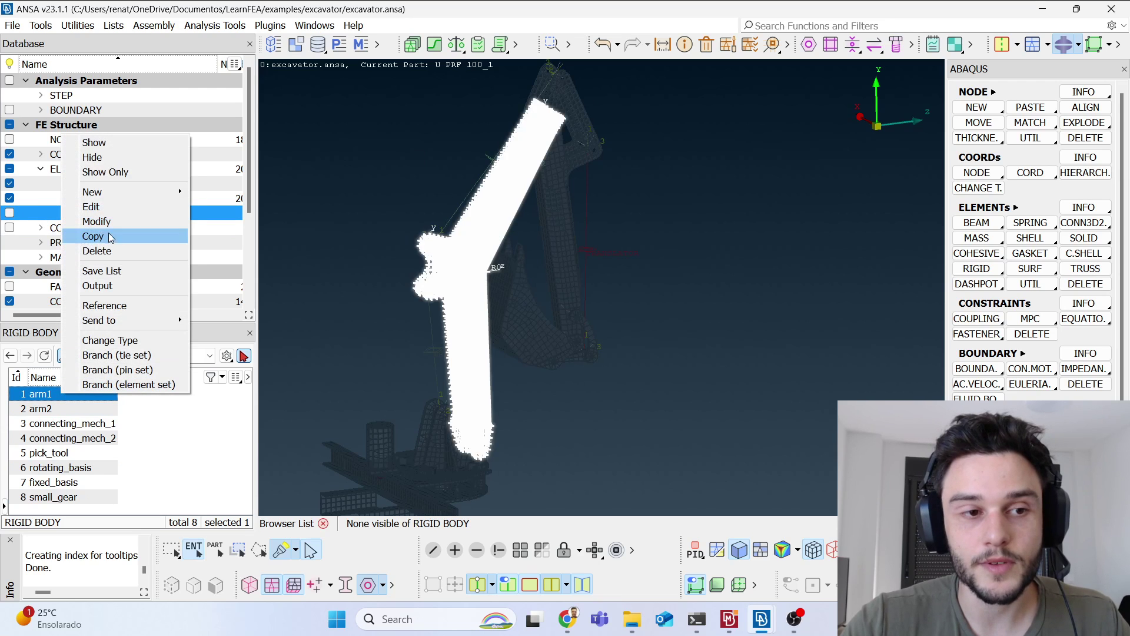
pyautogui.click(120, 176)
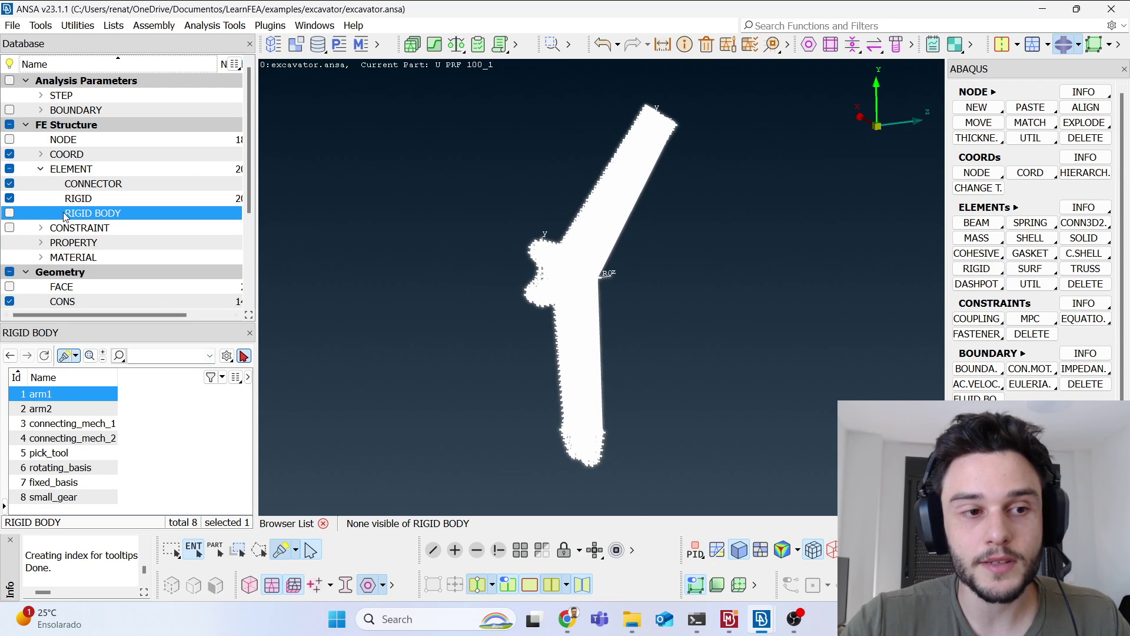
pyautogui.click(9, 213)
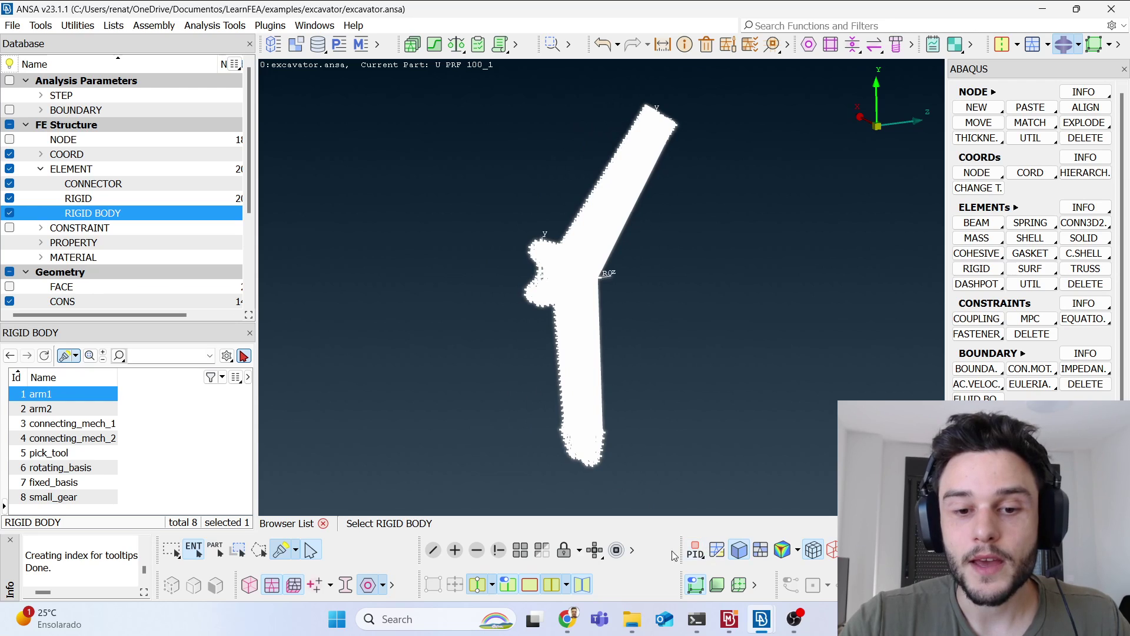
pyautogui.click(9, 213)
pyautogui.middleClick(466, 252)
pyautogui.scroll(3, 589, 241)
pyautogui.scroll(-3, 513, 266)
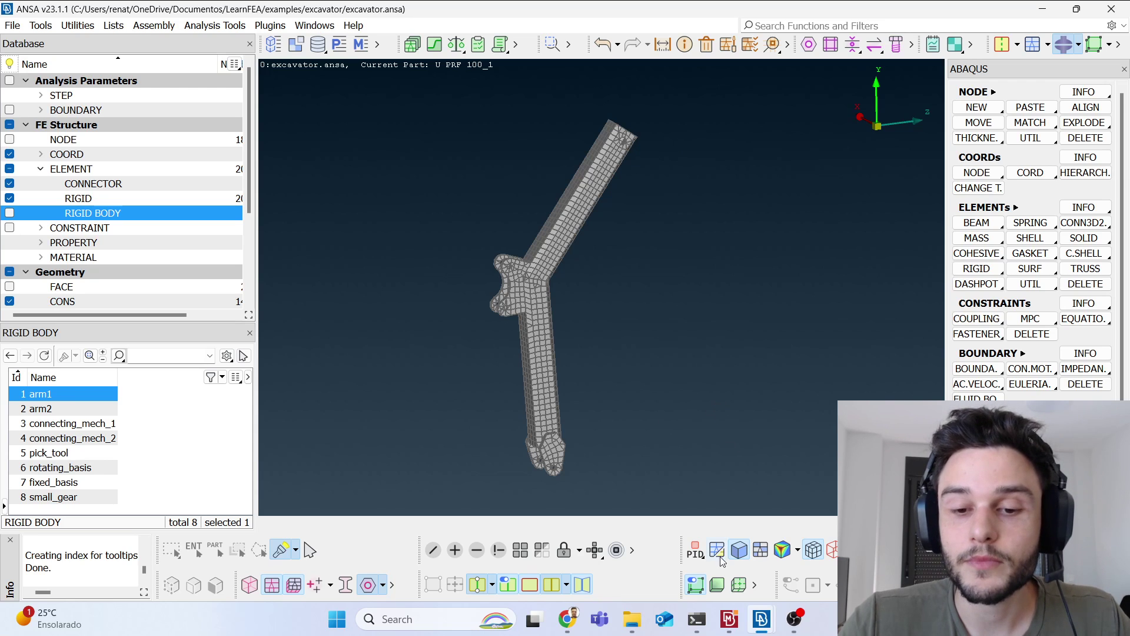
# Switch to META and examine the whole excavator mechanism in the loaded results.
pyautogui.moveTo(730, 624)
pyautogui.click(731, 623)
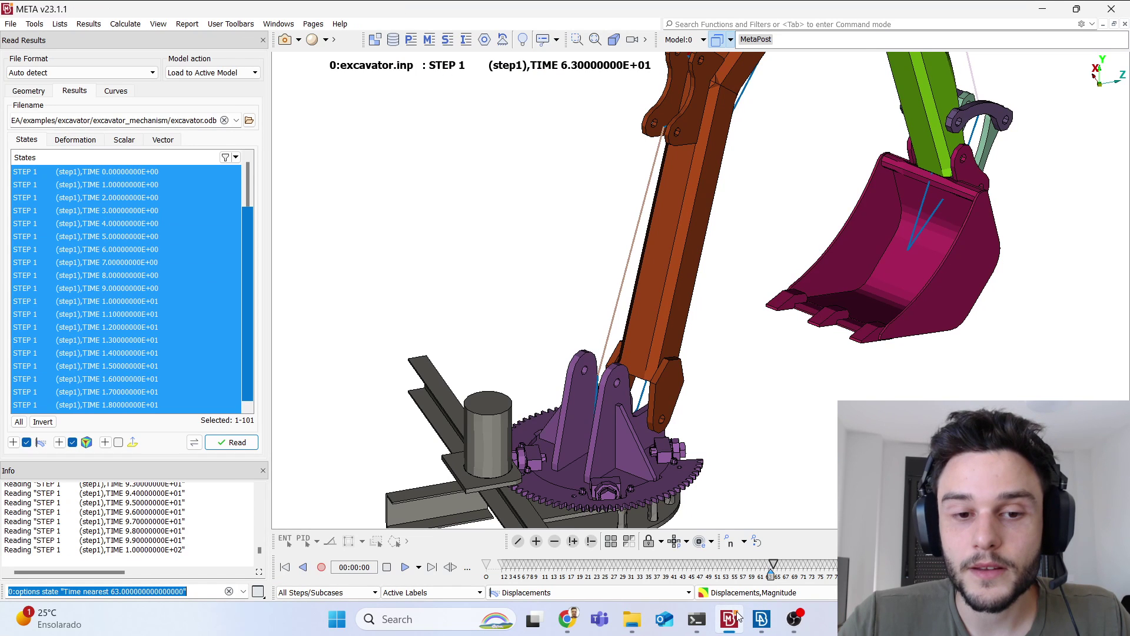
pyautogui.scroll(-4, 585, 309)
pyautogui.keyDown('ctrl'); pyautogui.moveTo(634, 258); pyautogui.dragTo(618, 316, button='middle'); pyautogui.keyUp('ctrl')
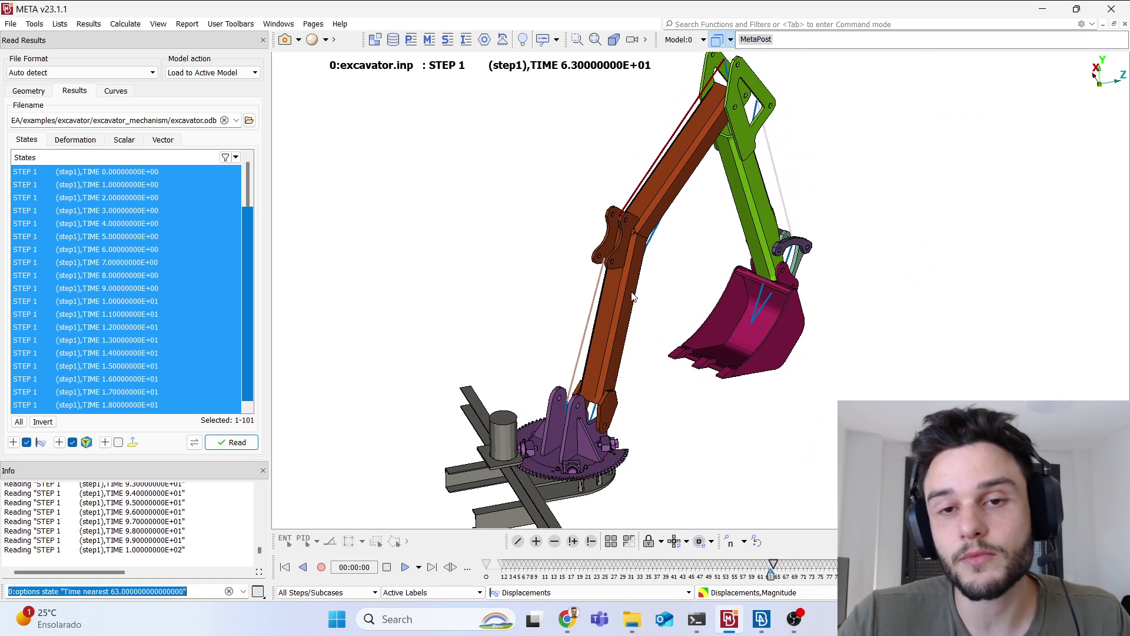